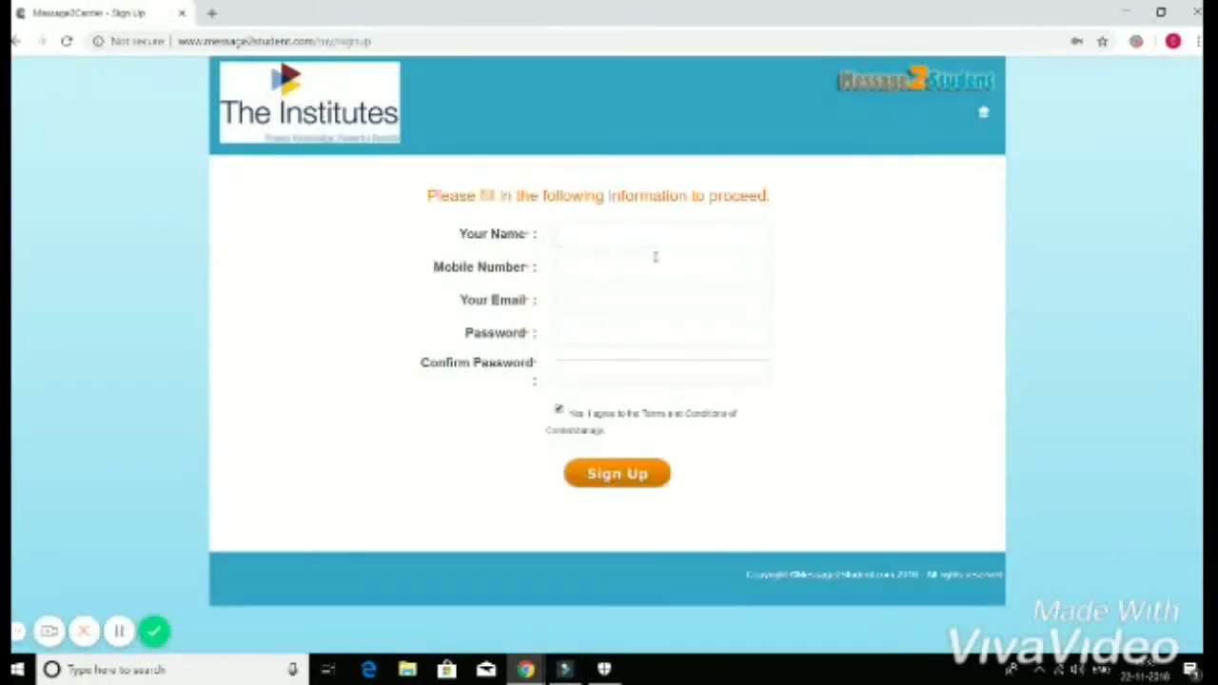
Step: Leave the sign-up form and sign in from the site's home page with the saved username and password
{"action": "left_click", "coordinate": [631, 374]}
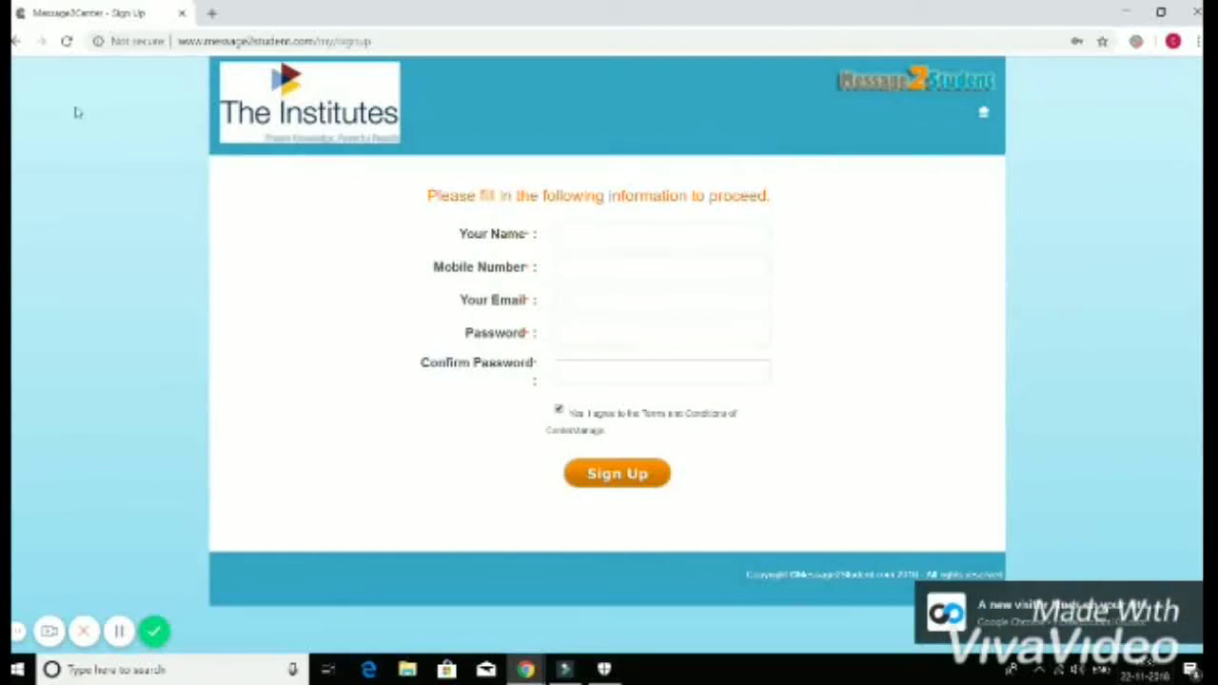
{"action": "key", "text": "alt+Left"}
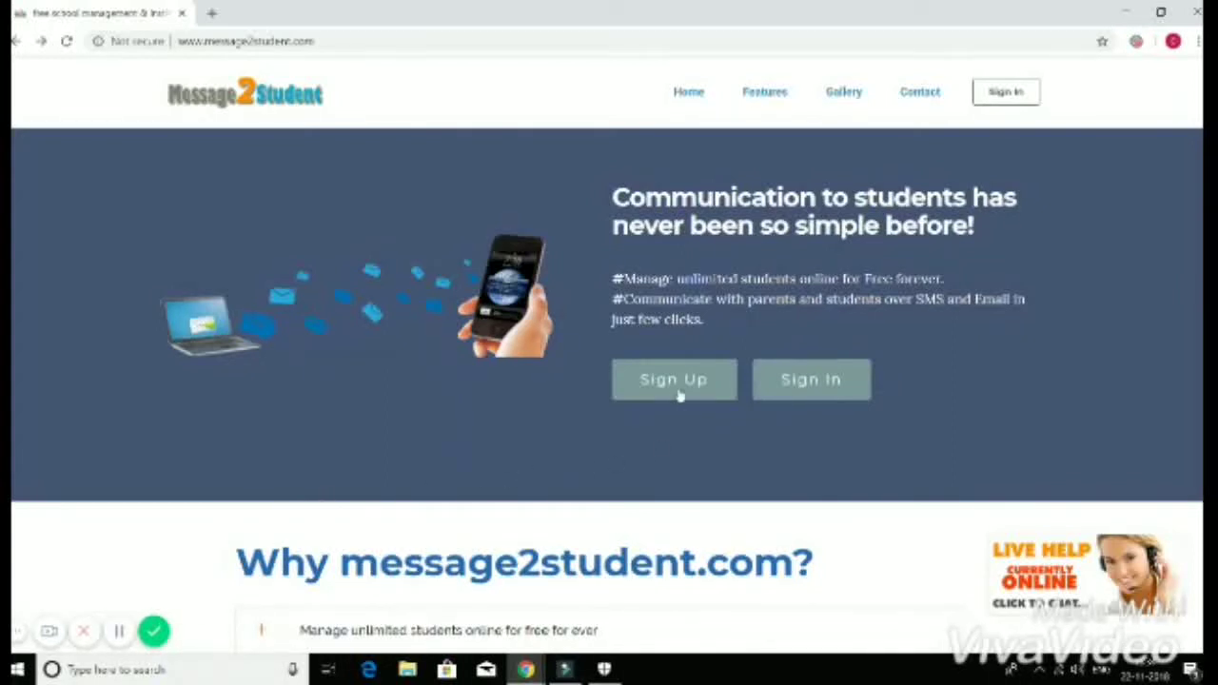
{"action": "left_click", "coordinate": [818, 384]}
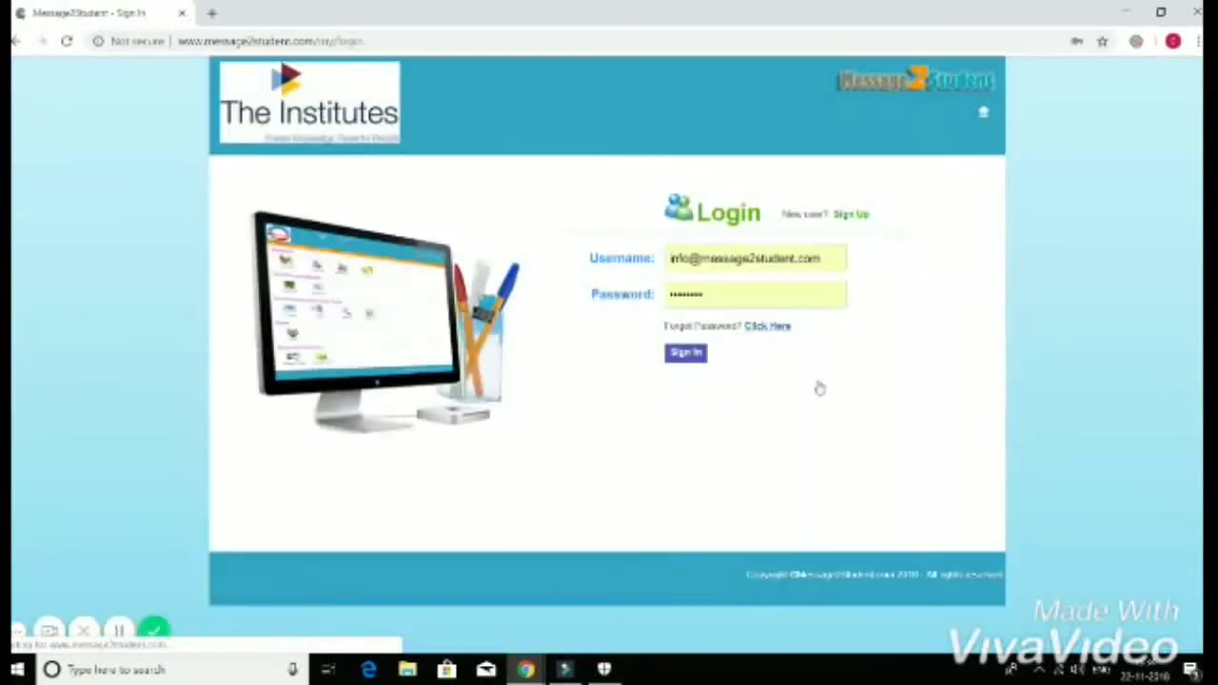
{"action": "left_click", "coordinate": [707, 257]}
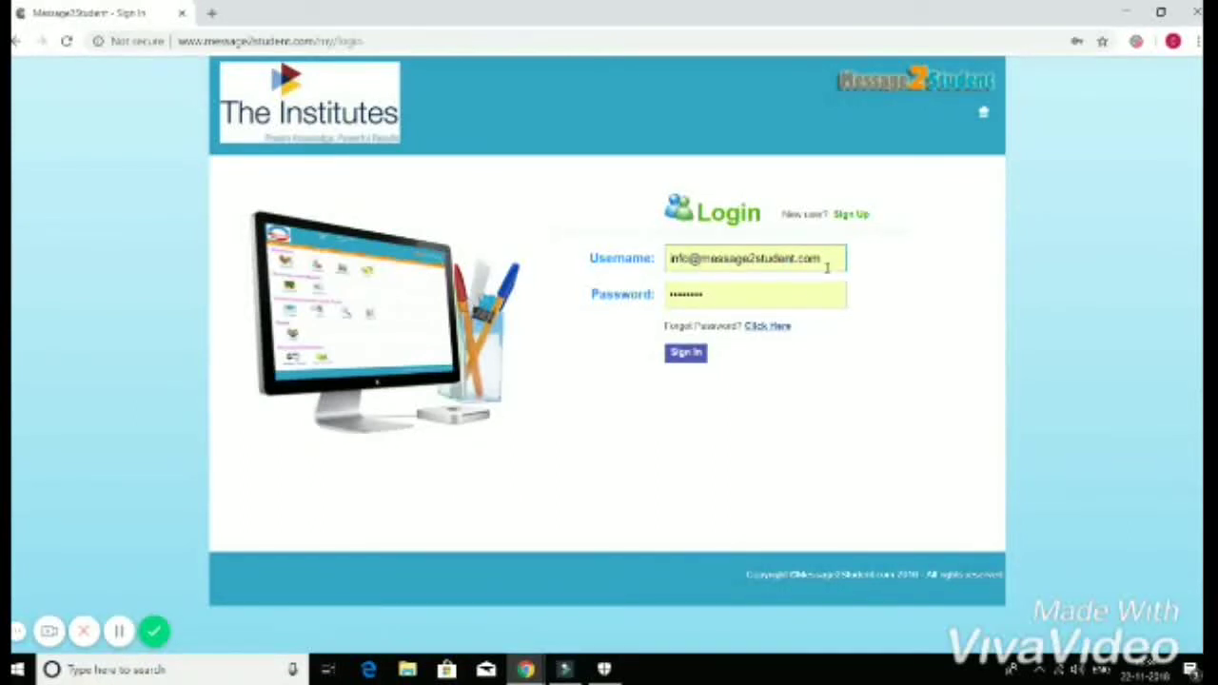
{"action": "left_click", "coordinate": [683, 298]}
{"action": "left_click", "coordinate": [694, 355]}
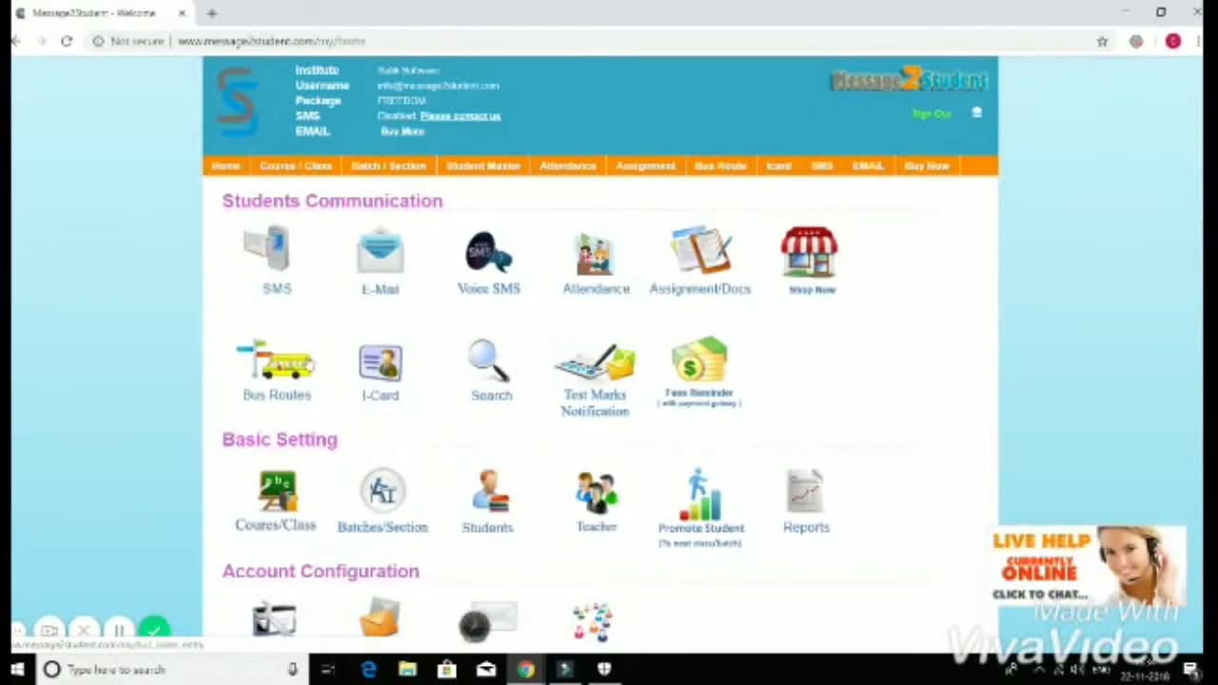
Step: Look over the dashboard's communication, basic setting and account configuration sections, and open the Master Setup account summary
{"action": "scroll", "coordinate": [314, 381], "scroll_direction": "down", "scroll_amount": 2}
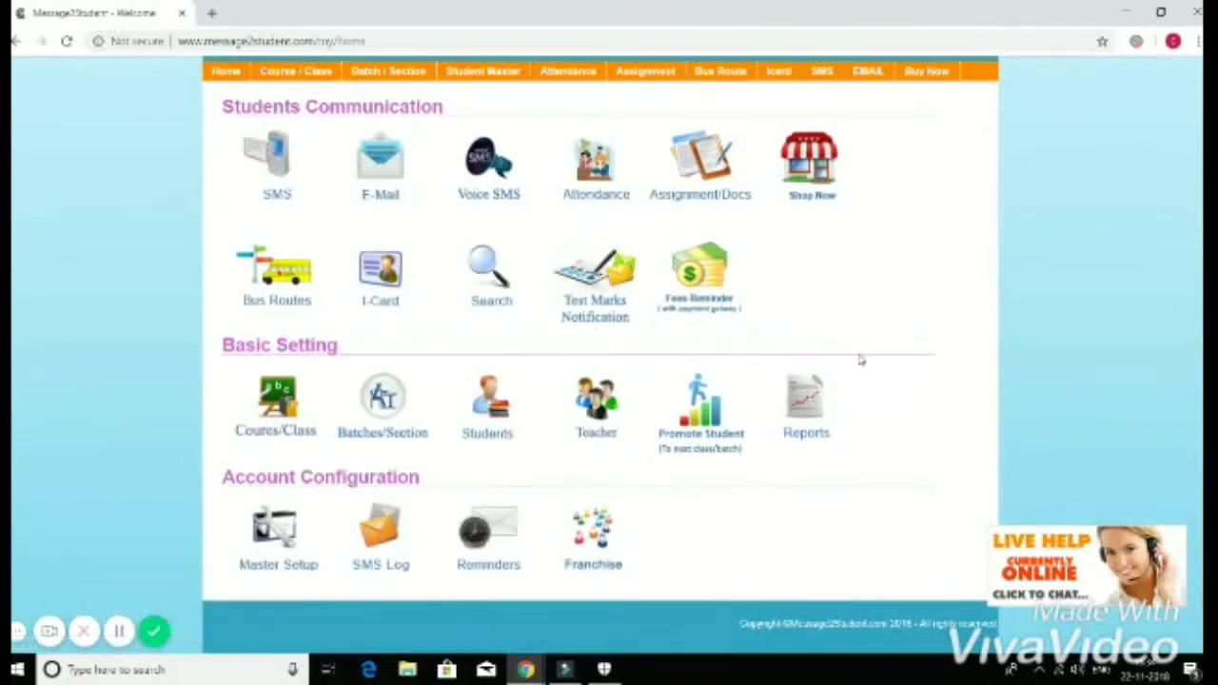
{"action": "scroll", "coordinate": [742, 571], "scroll_direction": "up", "scroll_amount": 1}
{"action": "scroll", "coordinate": [442, 554], "scroll_direction": "down", "scroll_amount": 1}
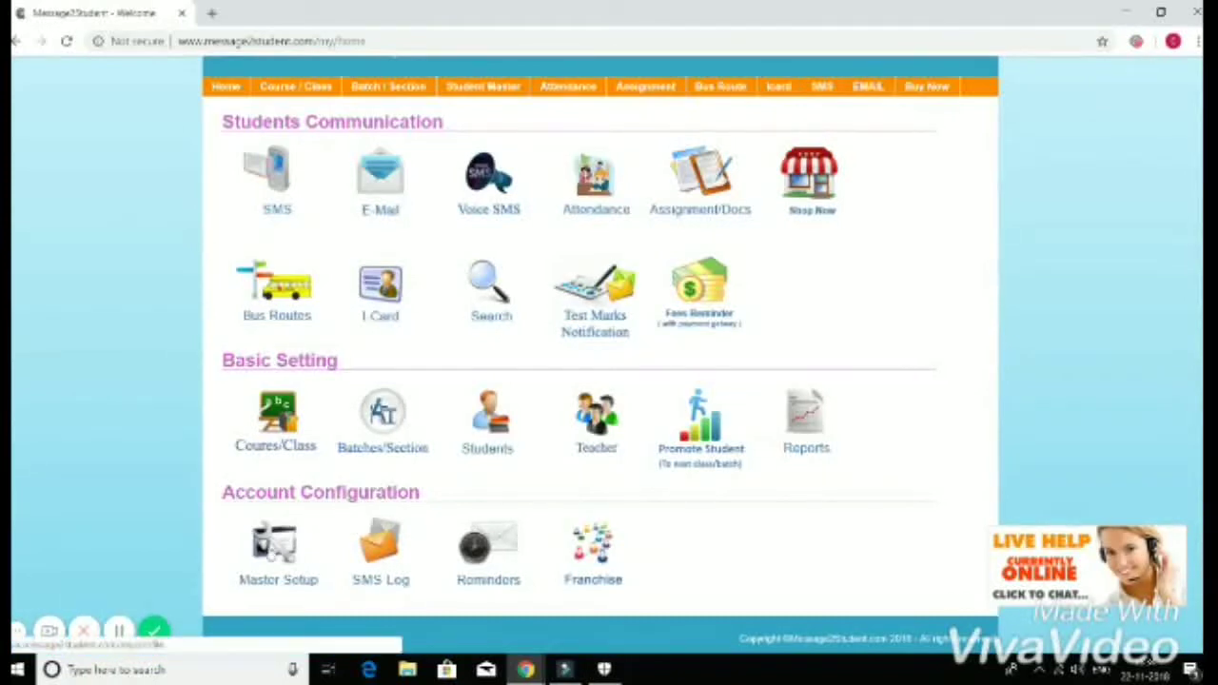
{"action": "left_click", "coordinate": [274, 547]}
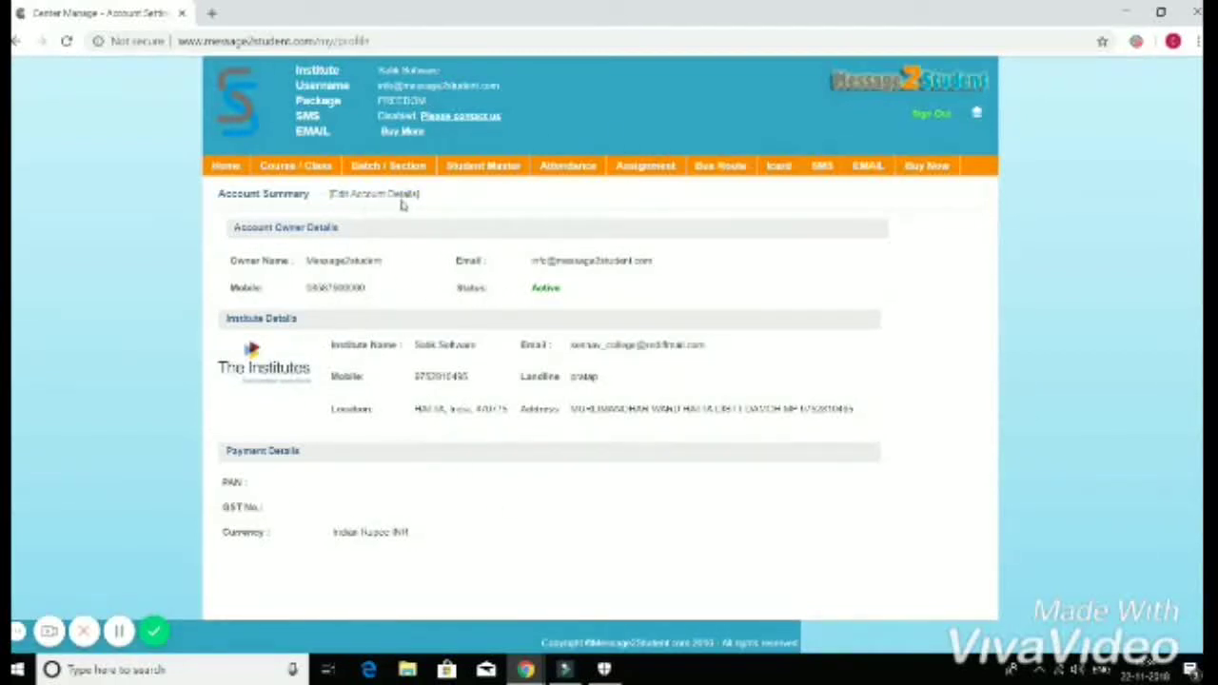
Step: Return to the home dashboard and review the sent messages in the SMS Log
{"action": "left_click", "coordinate": [226, 168]}
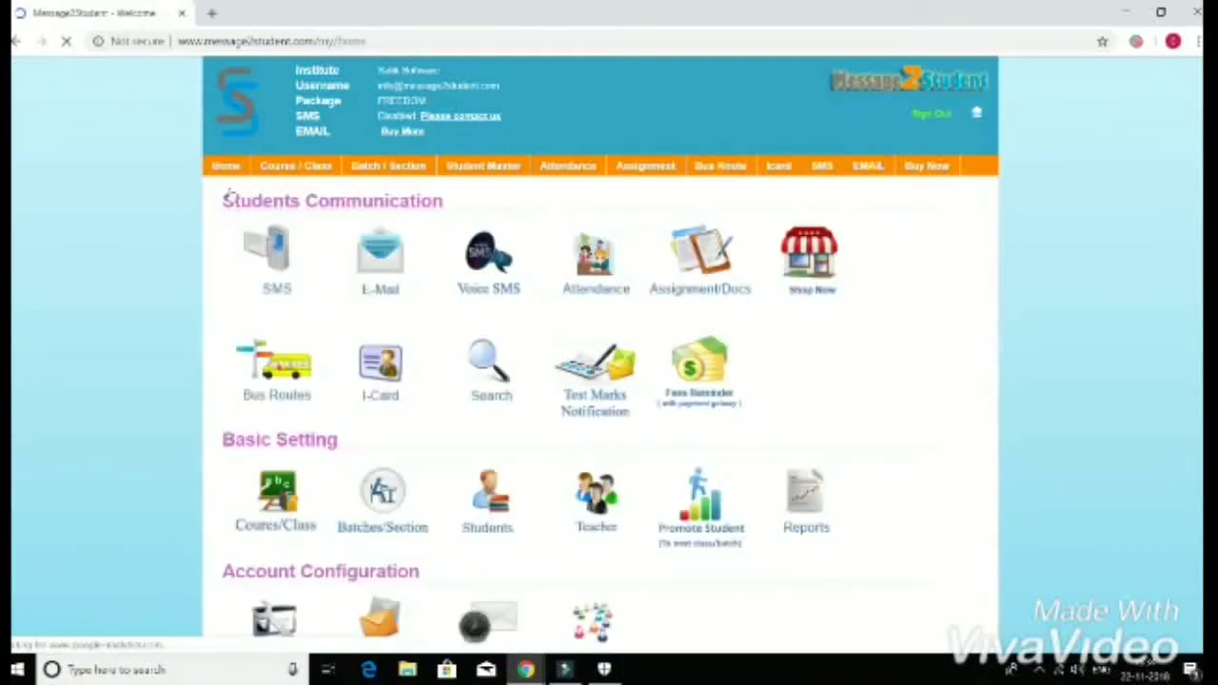
{"action": "scroll", "coordinate": [378, 538], "scroll_direction": "down", "scroll_amount": 1}
{"action": "left_click", "coordinate": [380, 529]}
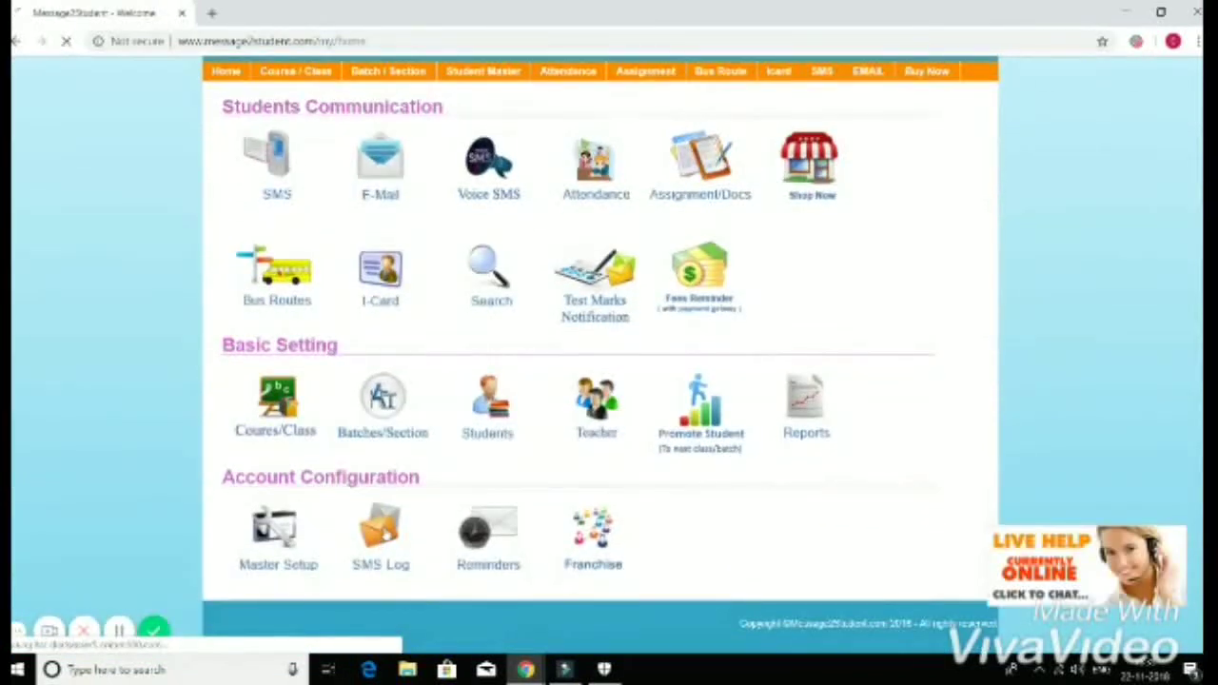
{"action": "scroll", "coordinate": [577, 543], "scroll_direction": "down", "scroll_amount": 8}
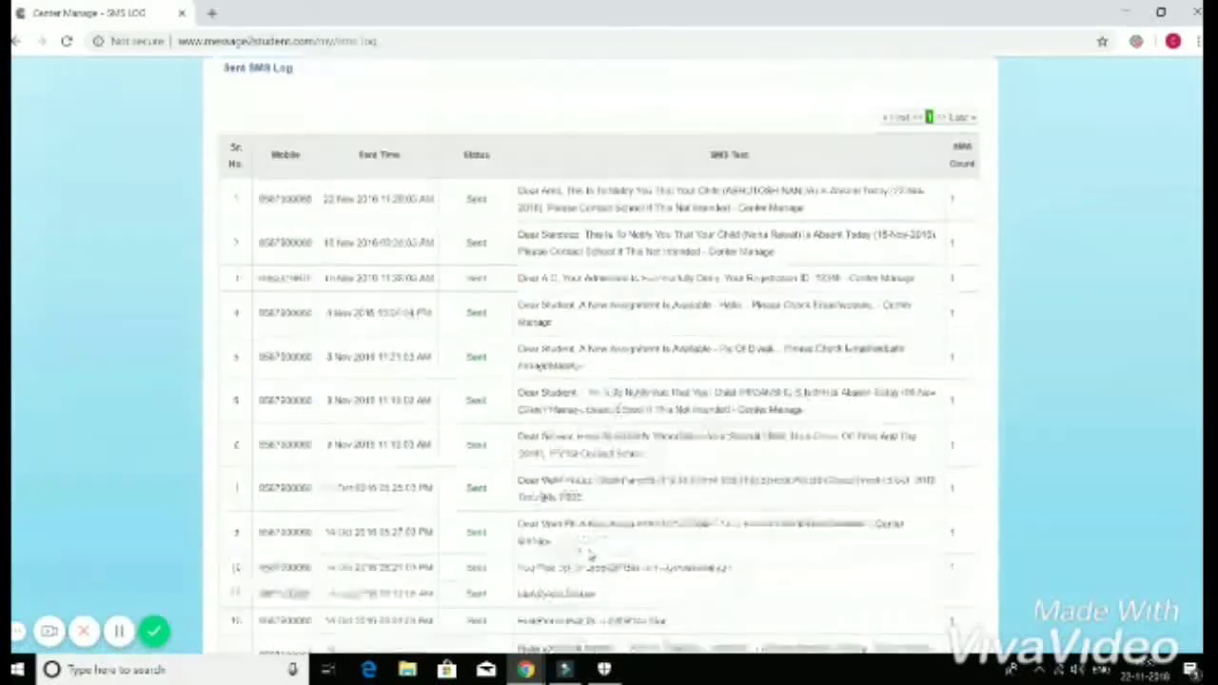
{"action": "scroll", "coordinate": [590, 551], "scroll_direction": "up", "scroll_amount": 9}
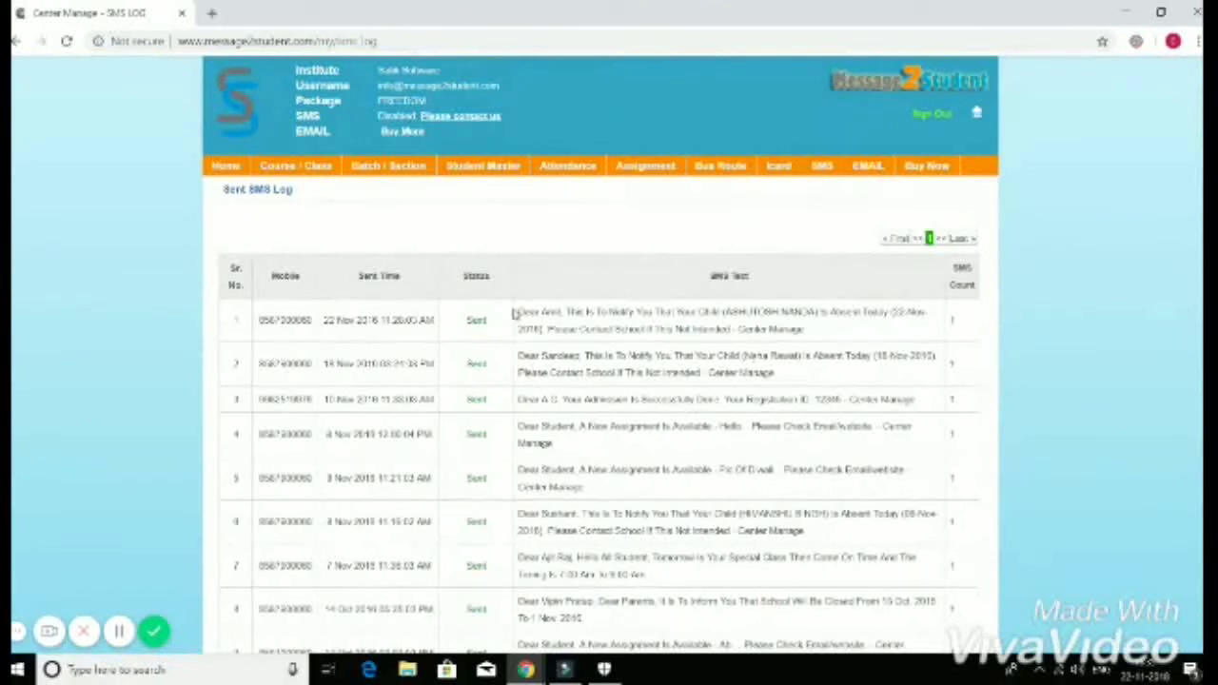
Step: Return to the home dashboard, view the birthday wishes option under Reminders, and close it without saving
{"action": "left_click", "coordinate": [236, 169]}
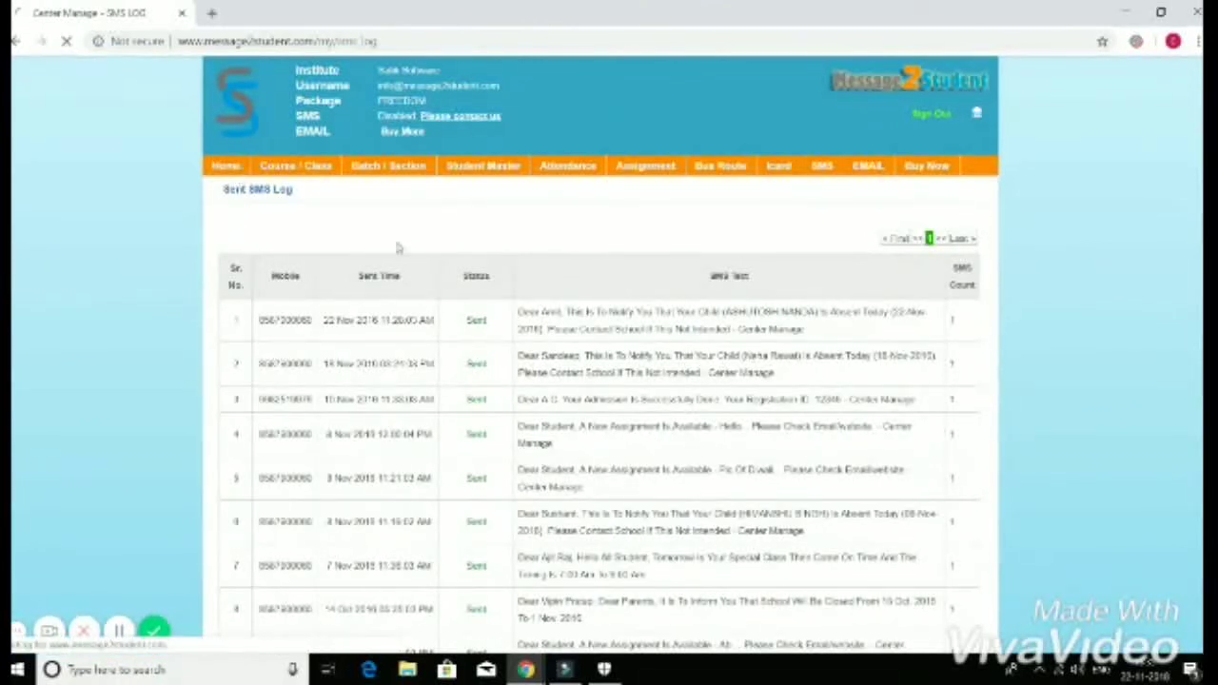
{"action": "scroll", "coordinate": [595, 573], "scroll_direction": "down", "scroll_amount": 2}
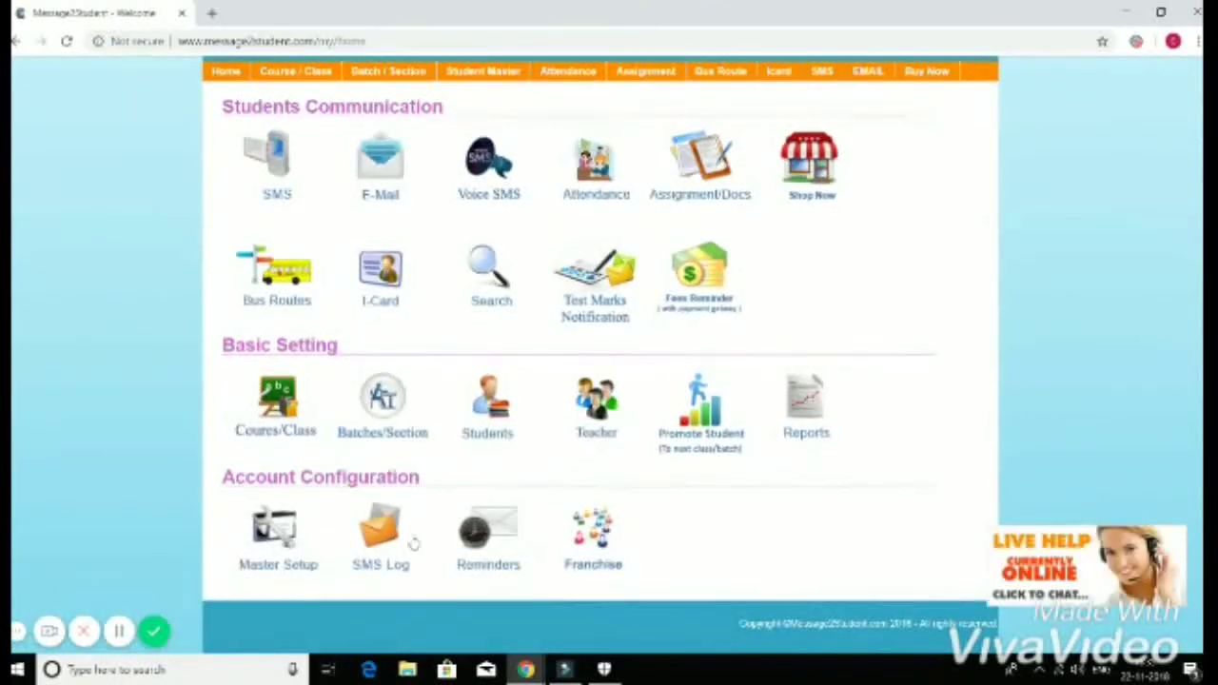
{"action": "left_click", "coordinate": [500, 536]}
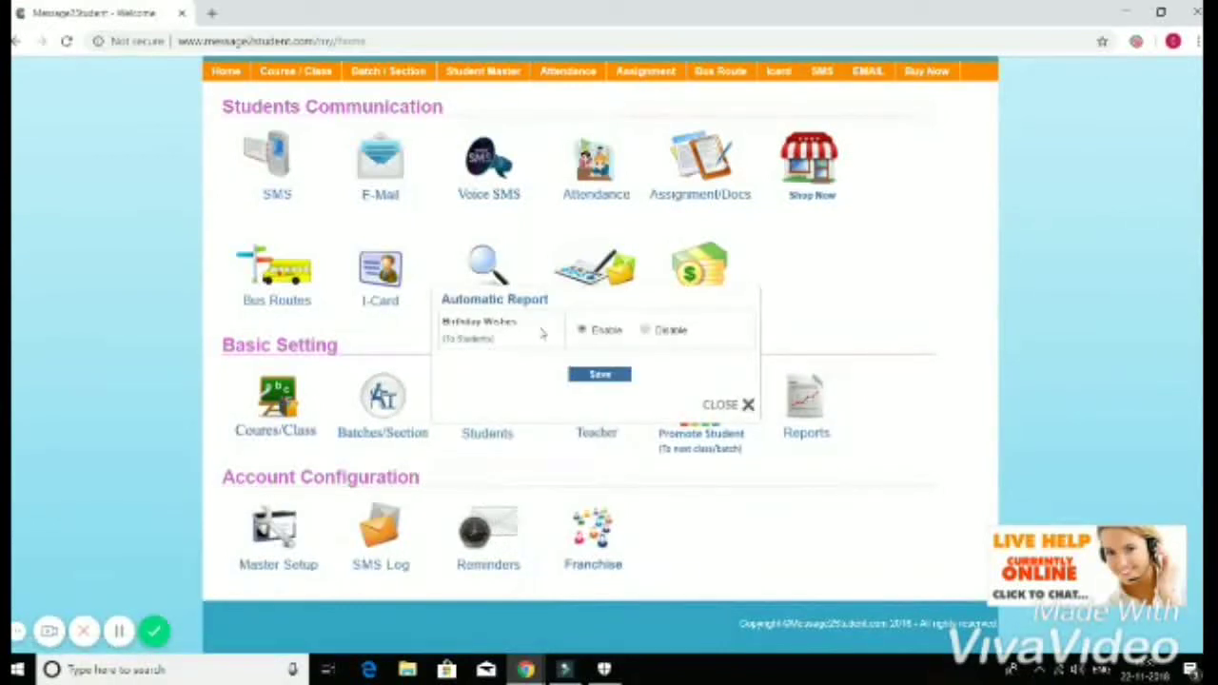
{"action": "left_click", "coordinate": [733, 415]}
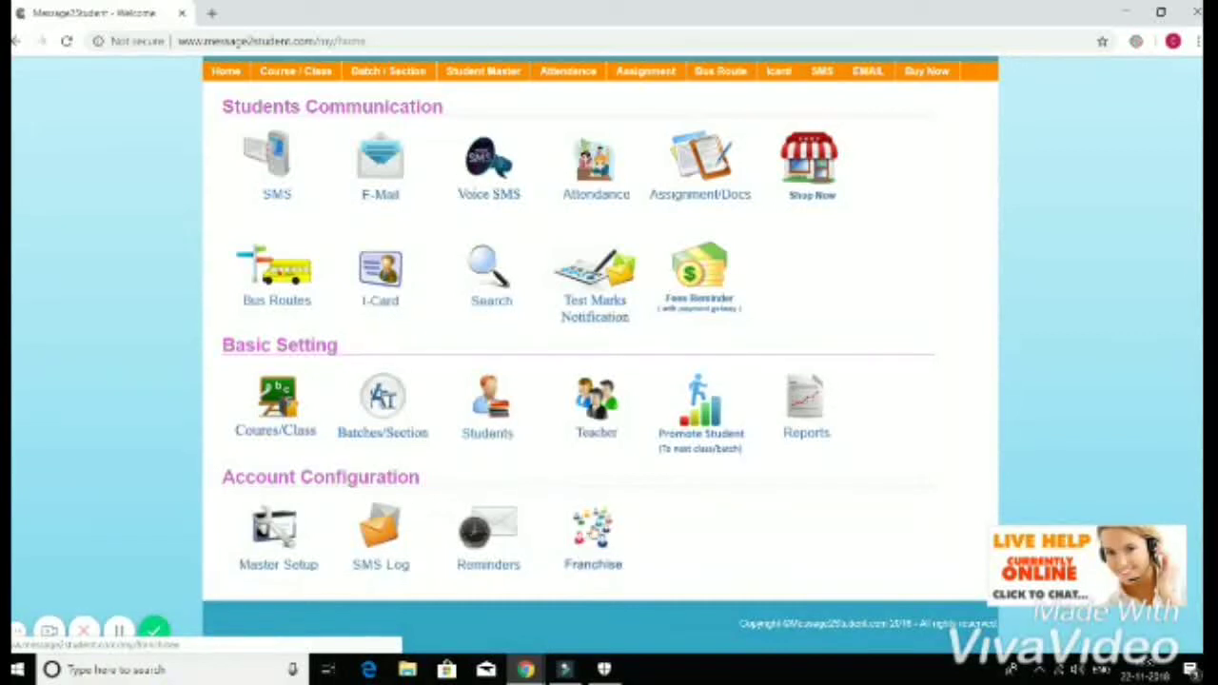
Step: View the franchise list and show the Till Today student report in Franchise Data for the only franchise available
{"action": "left_click", "coordinate": [591, 529]}
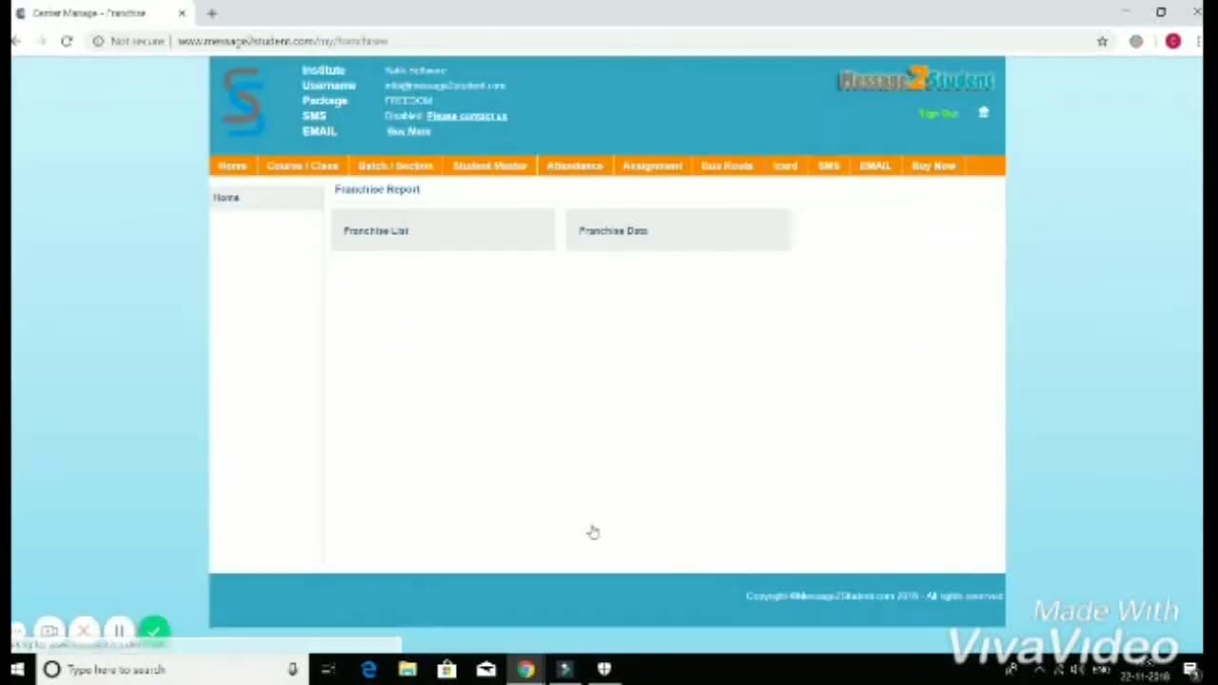
{"action": "left_click", "coordinate": [387, 242]}
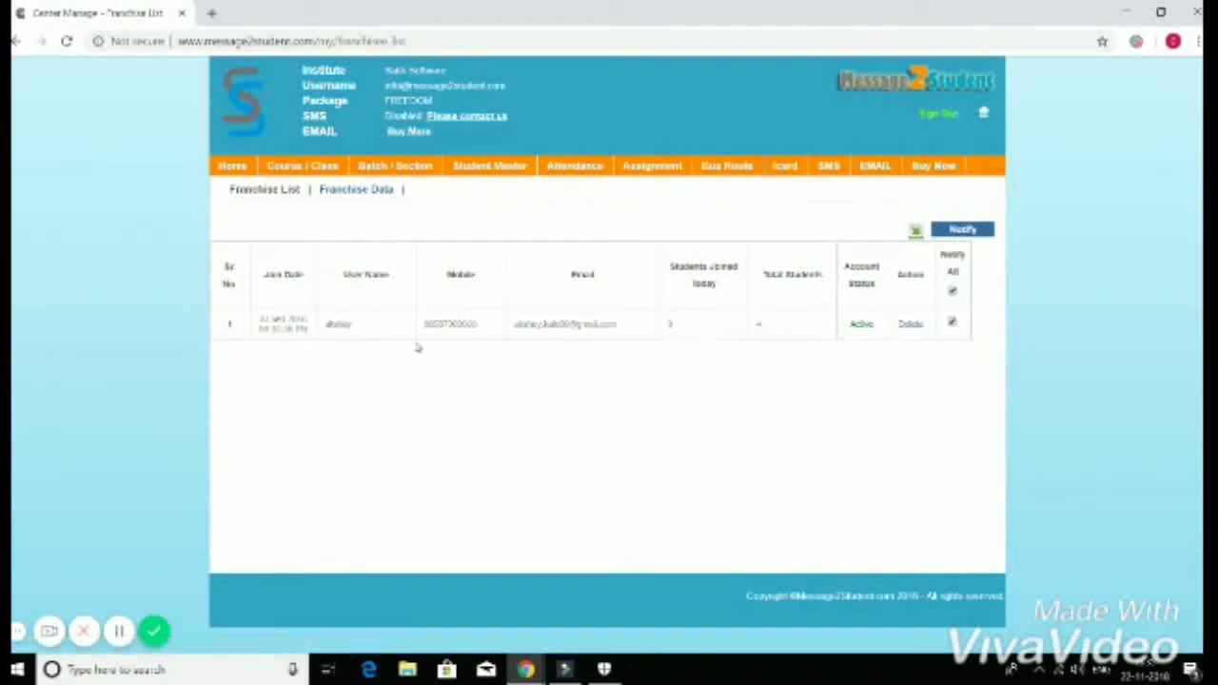
{"action": "left_click", "coordinate": [352, 192]}
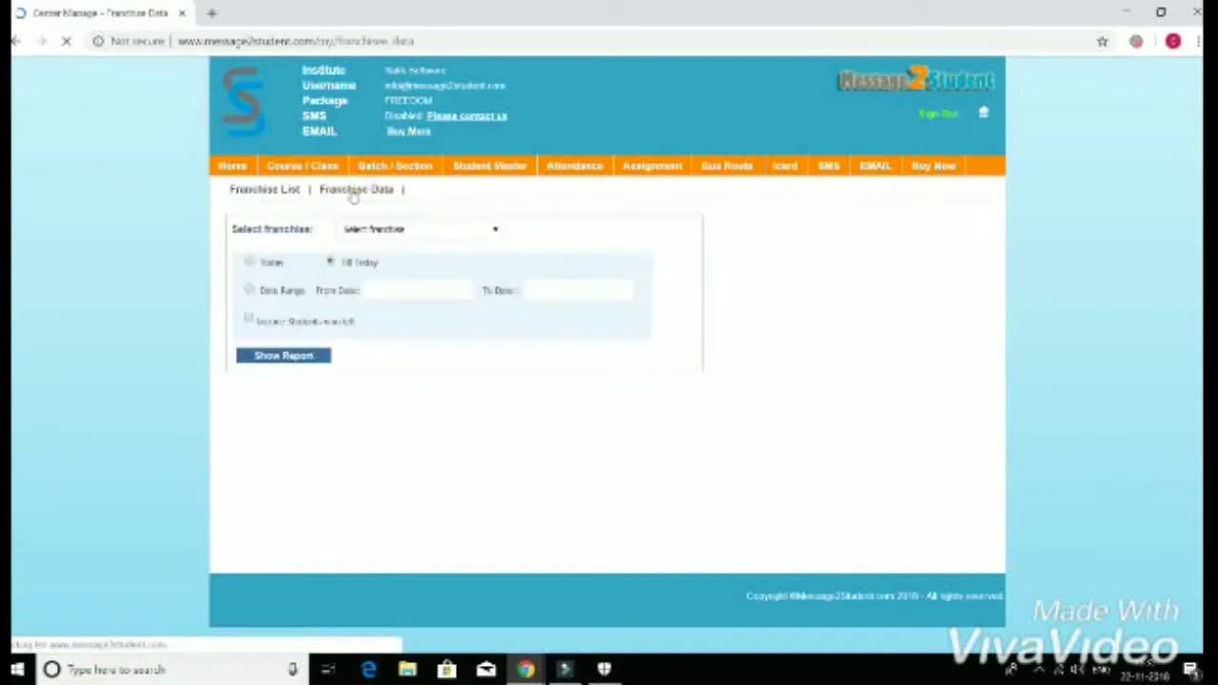
{"action": "left_click", "coordinate": [426, 229]}
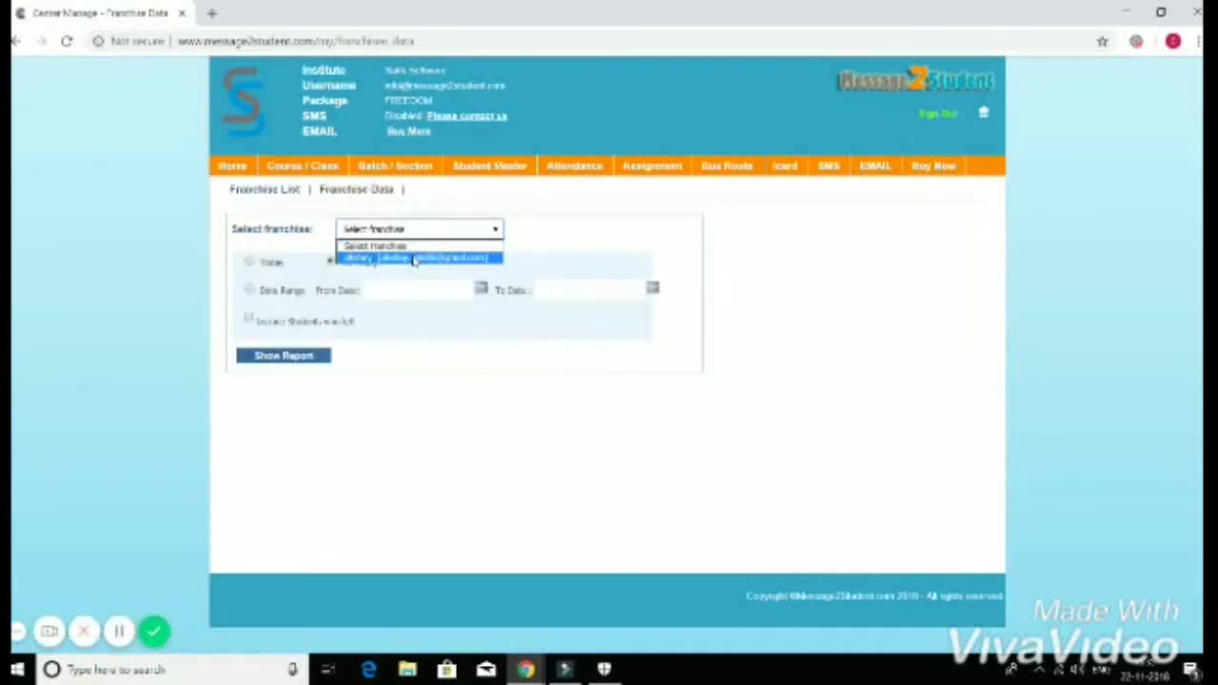
{"action": "left_click", "coordinate": [414, 257]}
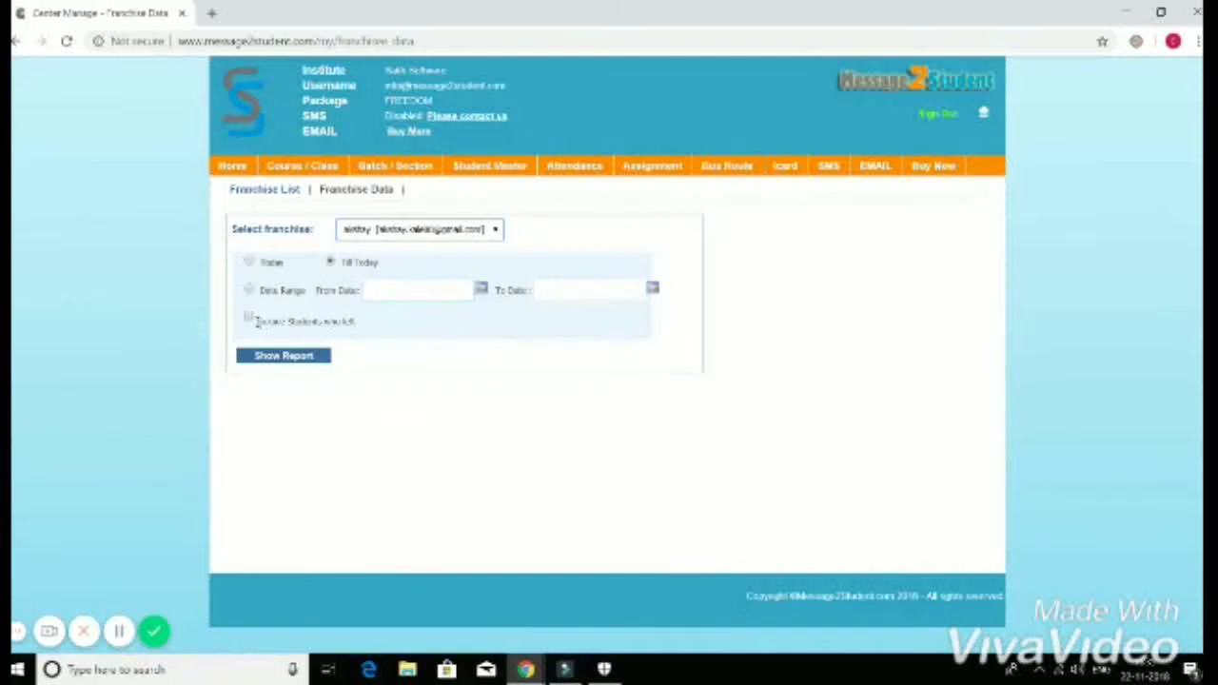
{"action": "left_click", "coordinate": [288, 360]}
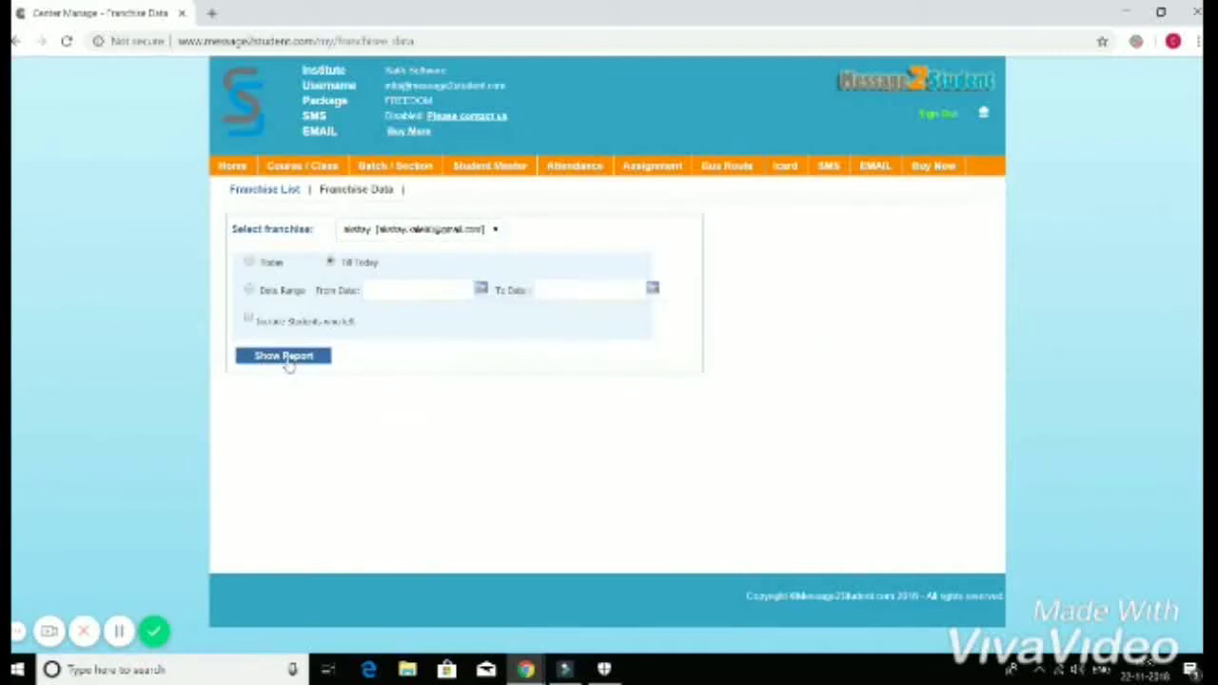
{"action": "left_click", "coordinate": [302, 358]}
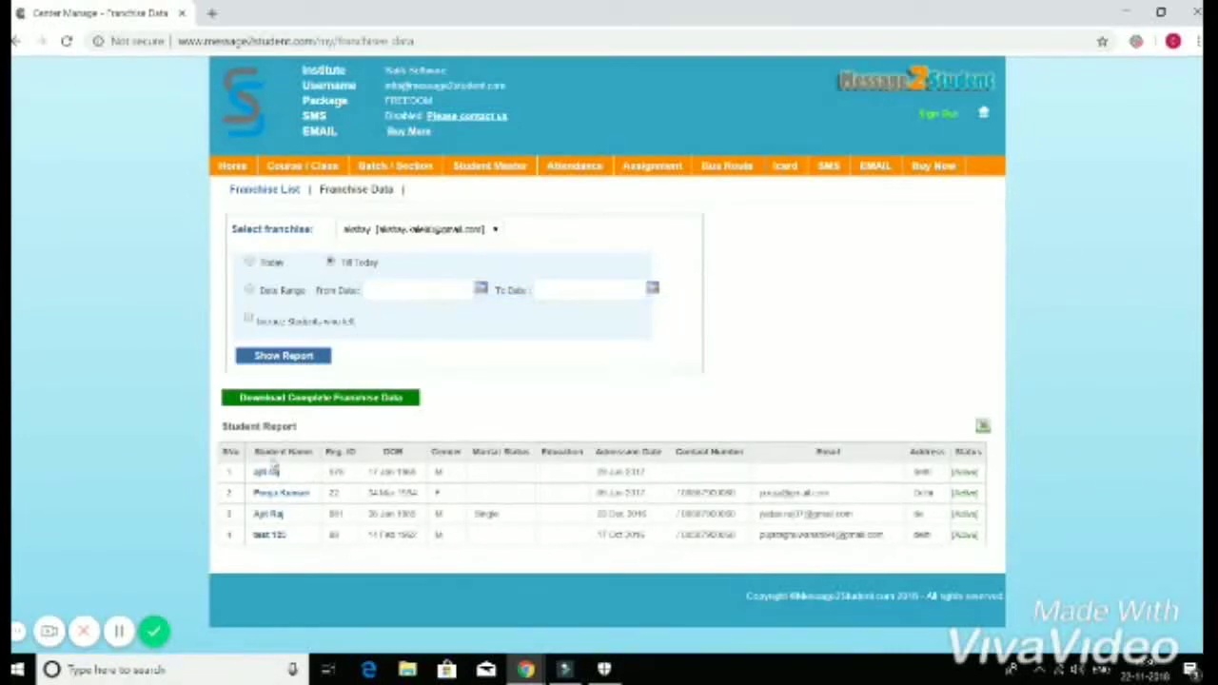
{"action": "left_click", "coordinate": [984, 428]}
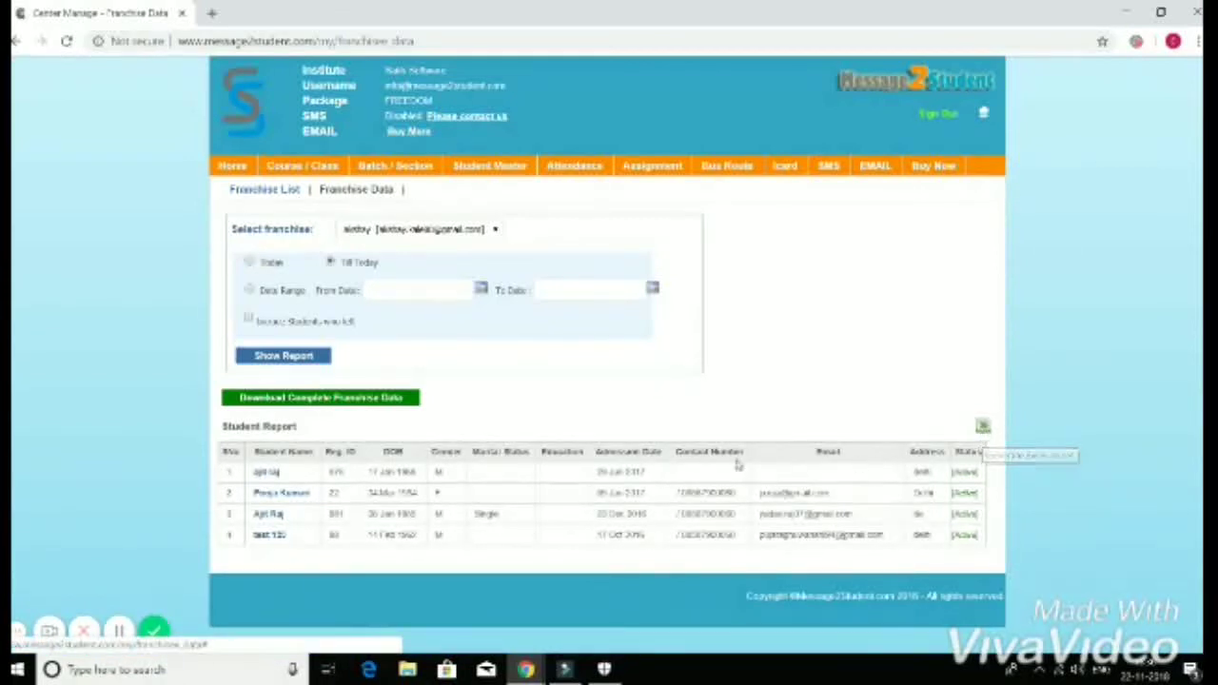
Step: Open the Course / Class page from the home dashboard, examine the university choices and course name field, and list all courses
{"action": "left_click", "coordinate": [234, 166]}
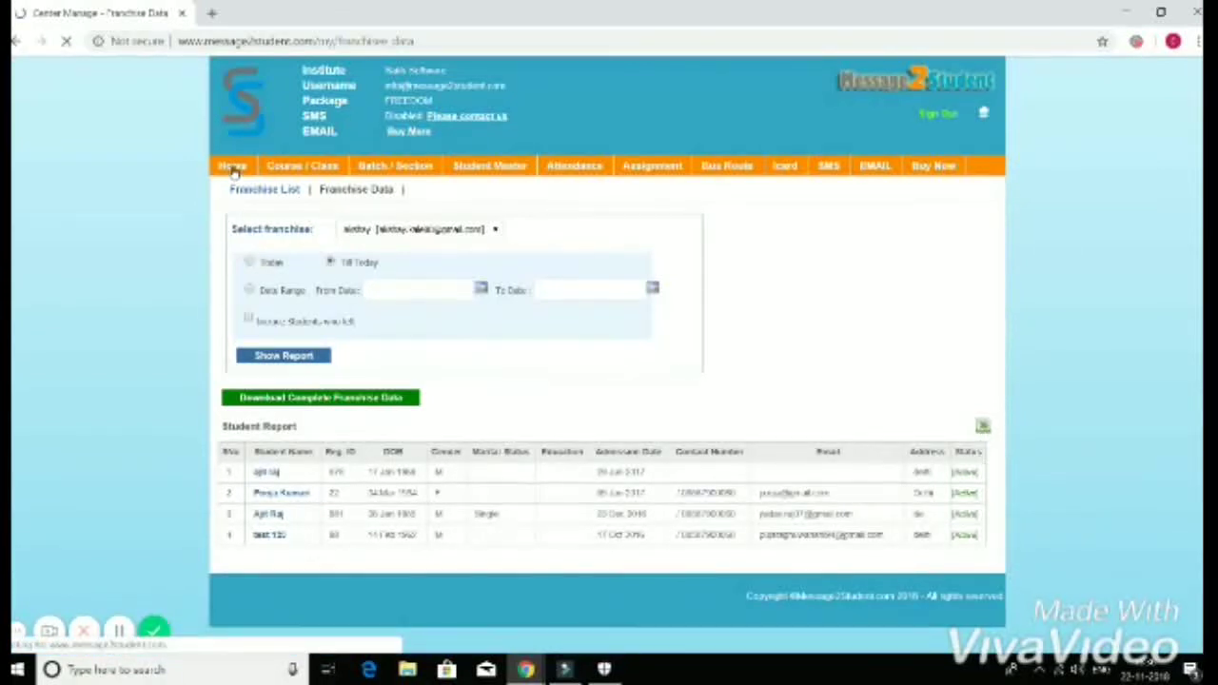
{"action": "scroll", "coordinate": [419, 521], "scroll_direction": "down", "scroll_amount": 1}
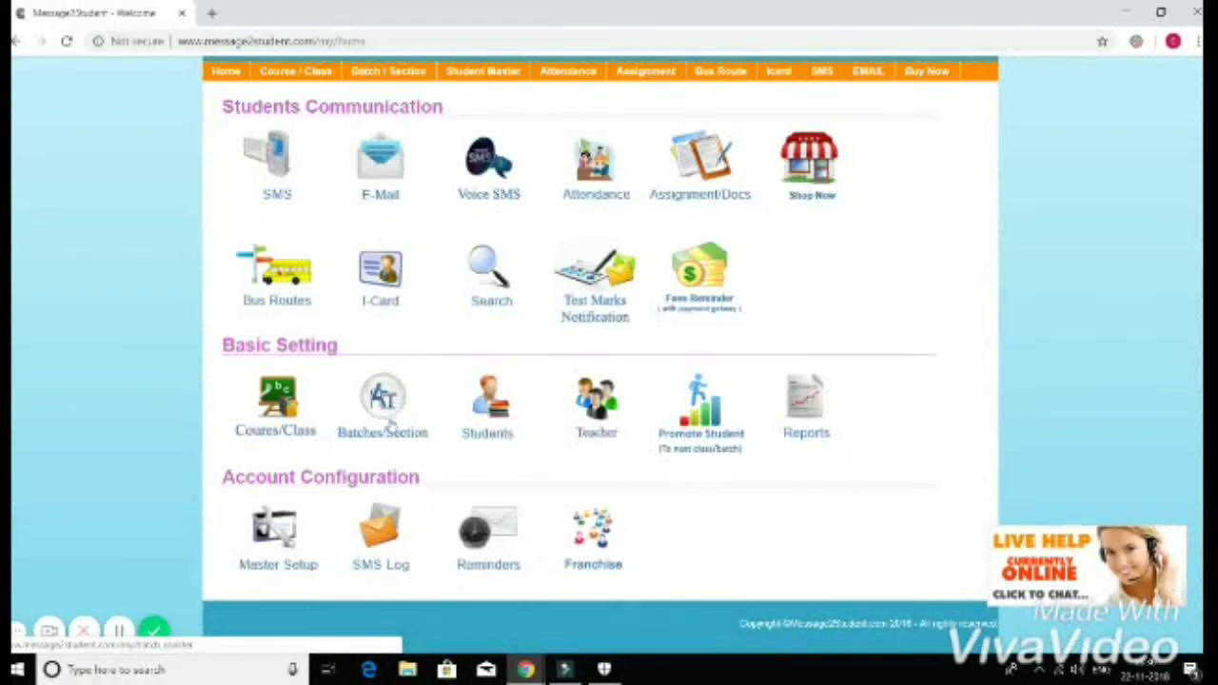
{"action": "left_click", "coordinate": [282, 403]}
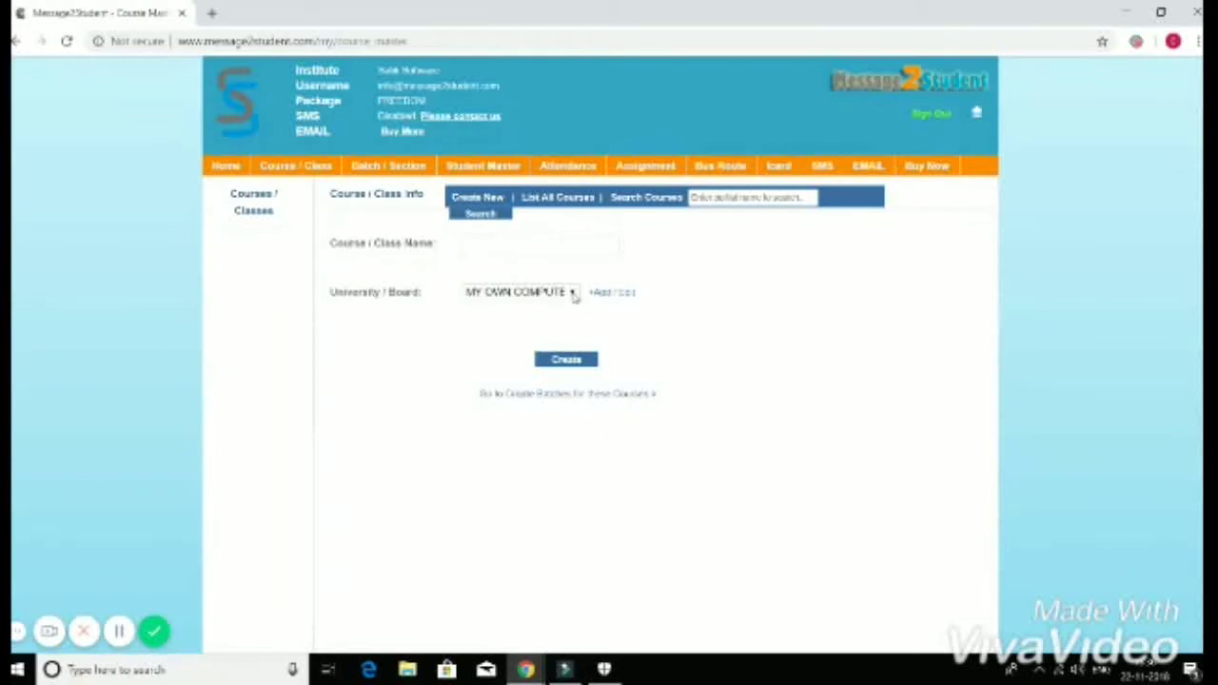
{"action": "left_click", "coordinate": [558, 296]}
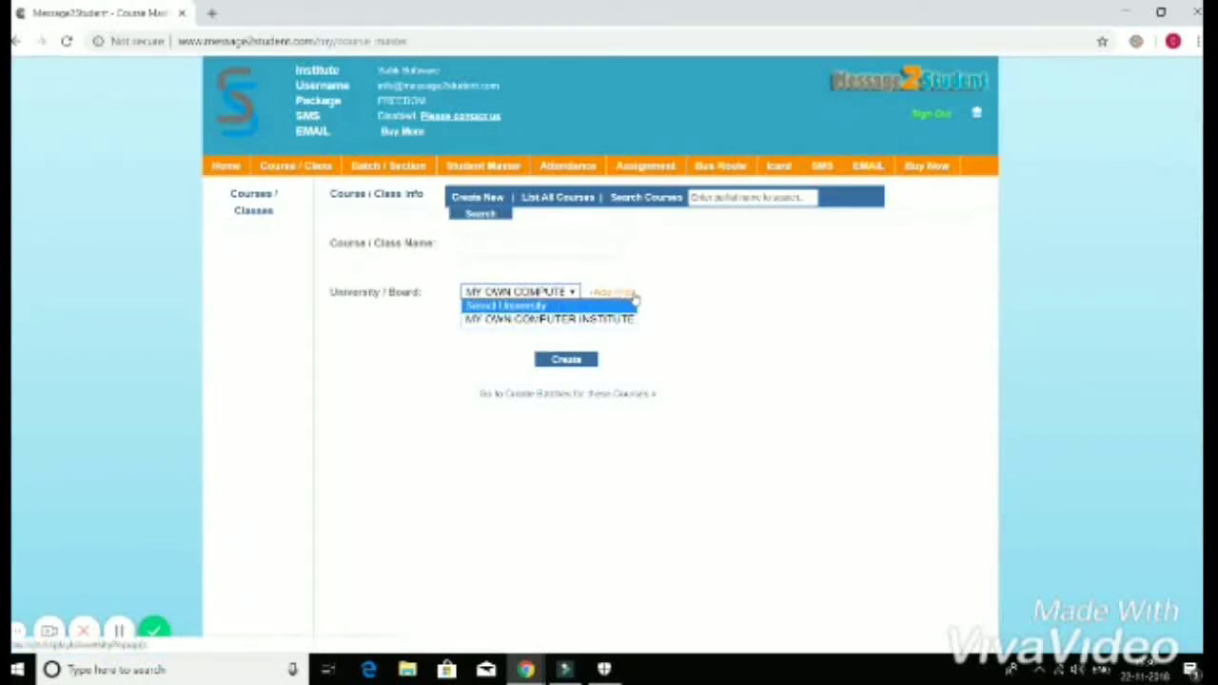
{"action": "left_click", "coordinate": [518, 247]}
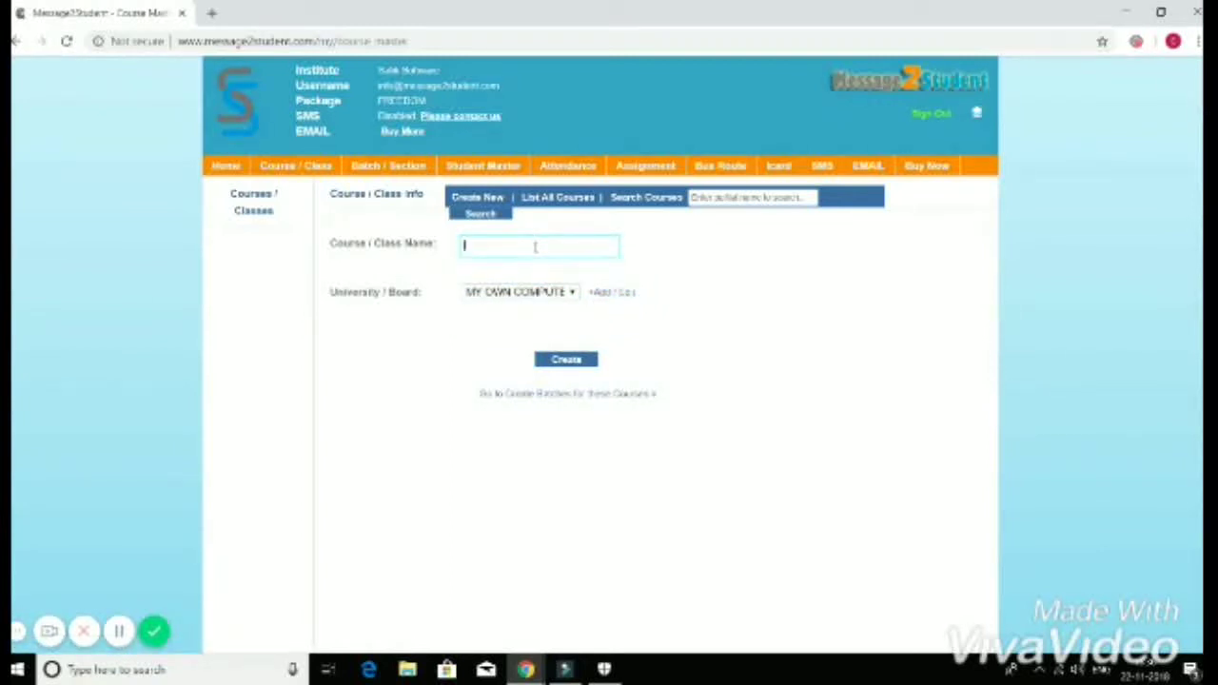
{"action": "left_click", "coordinate": [552, 200]}
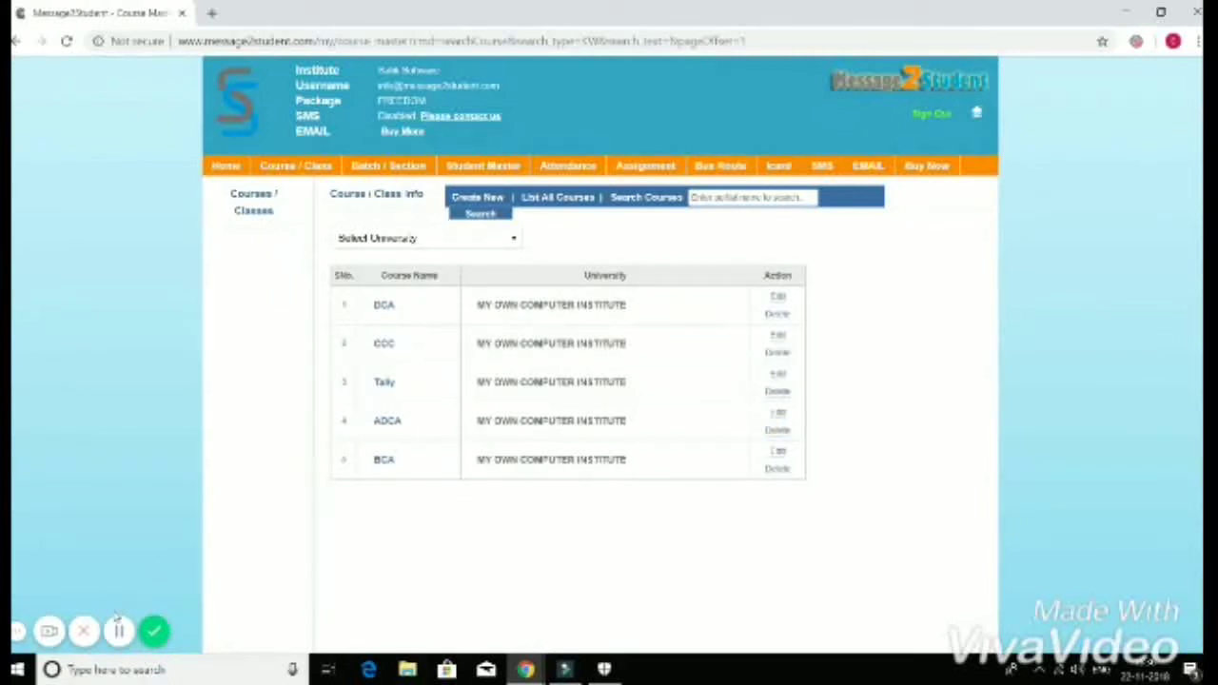
Step: Open the Batches/Section page from the home dashboard and check the course selection for MY OWN COMPUTER INSTITUTE
{"action": "left_click", "coordinate": [232, 168]}
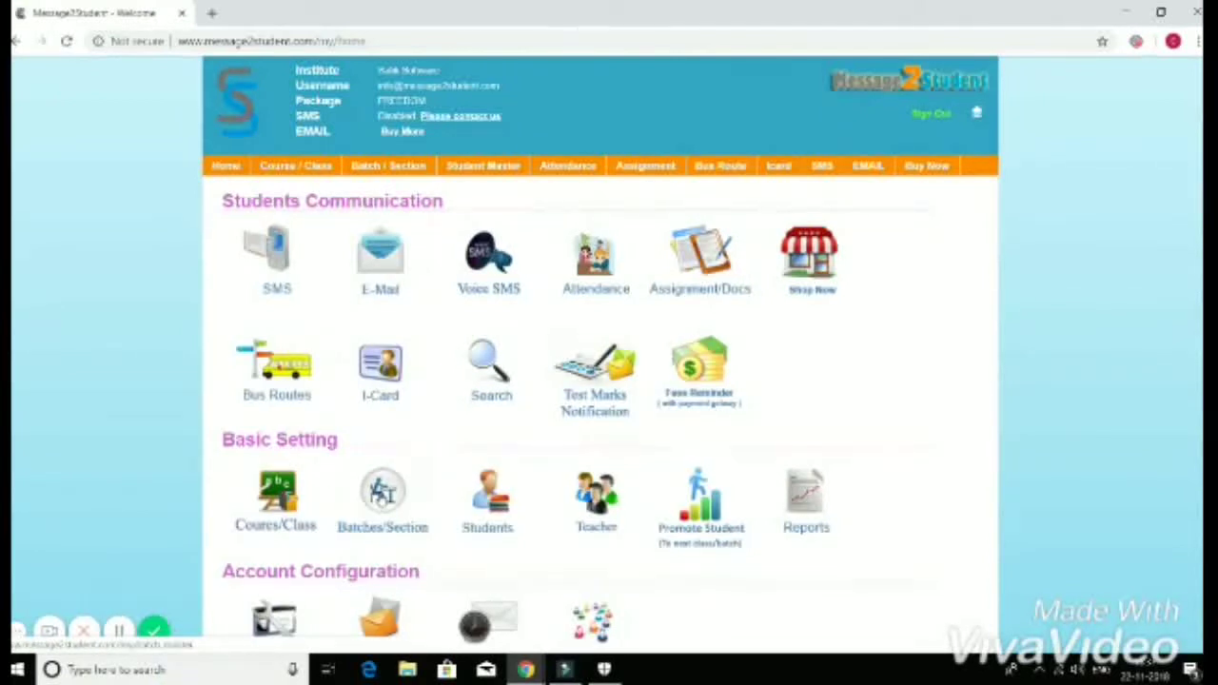
{"action": "left_click", "coordinate": [383, 493]}
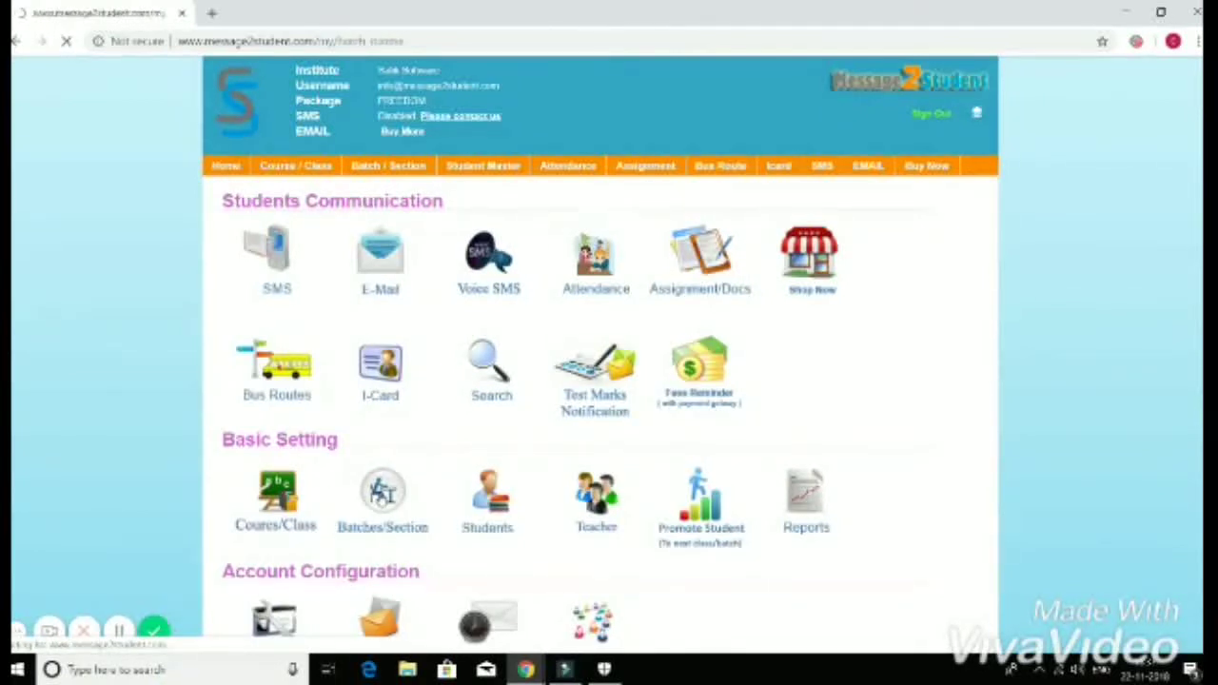
{"action": "left_click", "coordinate": [775, 208]}
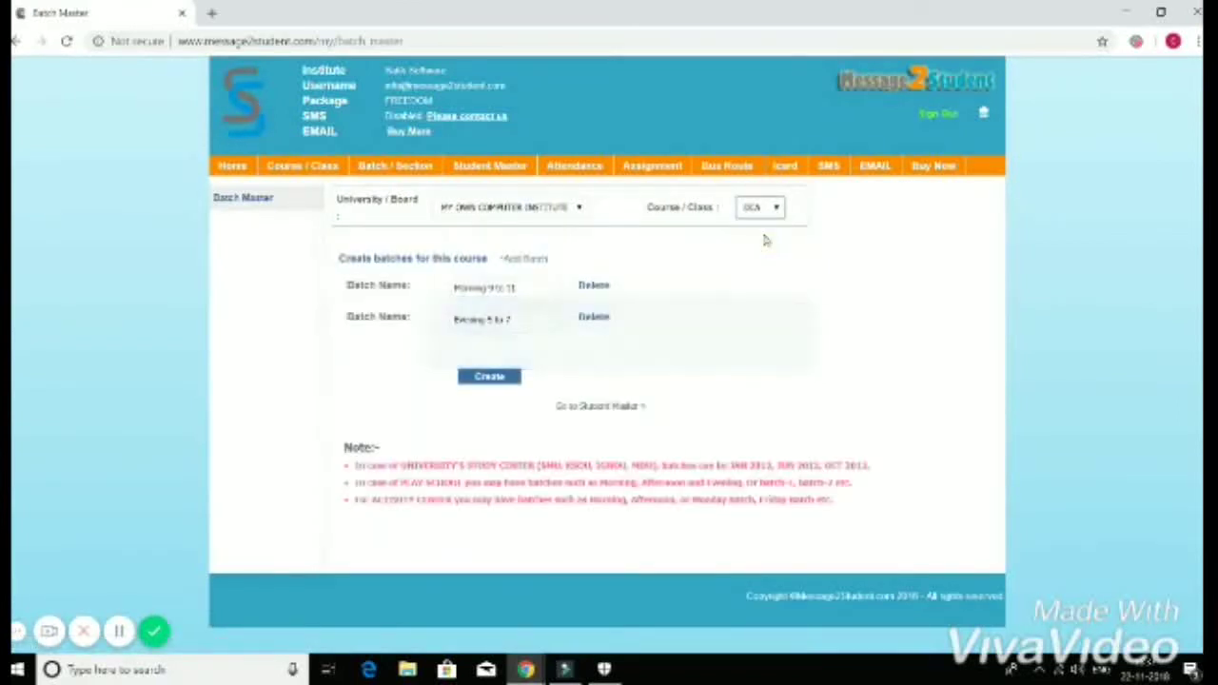
Step: Add several blank batch rows for the selected course and delete those blank rows again
{"action": "left_click", "coordinate": [535, 263]}
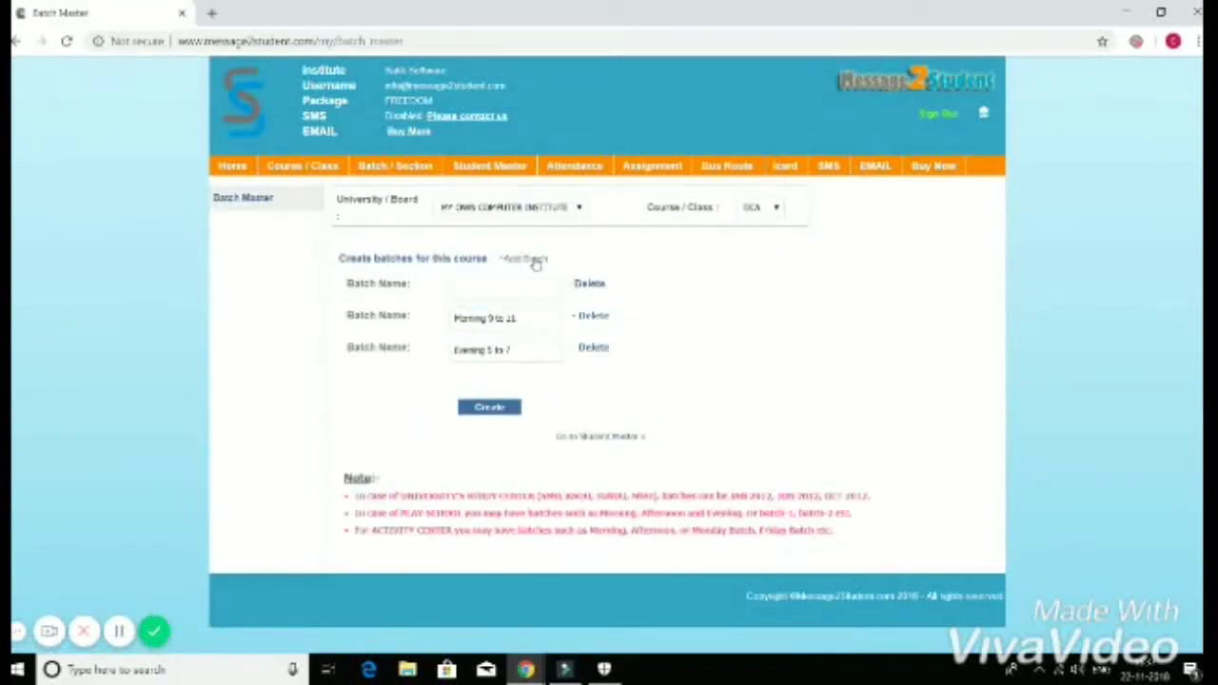
{"action": "double_click", "coordinate": [535, 263]}
{"action": "left_click", "coordinate": [535, 263]}
{"action": "left_click", "coordinate": [574, 288]}
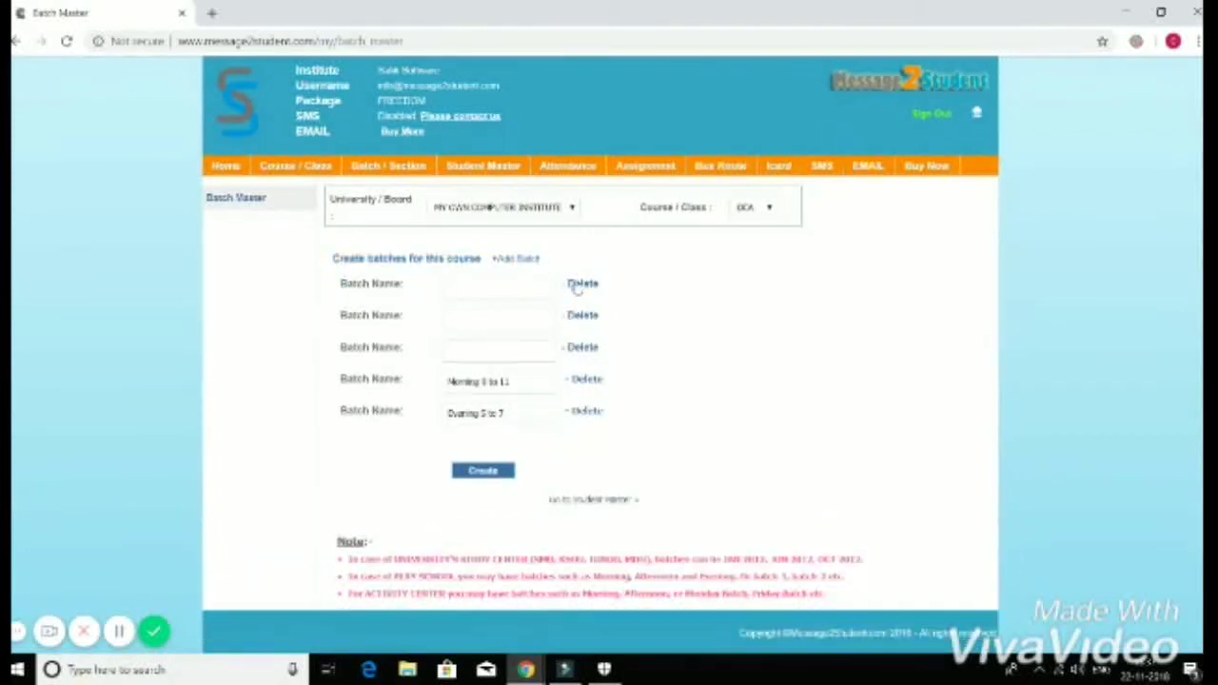
{"action": "left_click", "coordinate": [575, 288]}
{"action": "left_click", "coordinate": [574, 287]}
{"action": "left_click", "coordinate": [575, 289]}
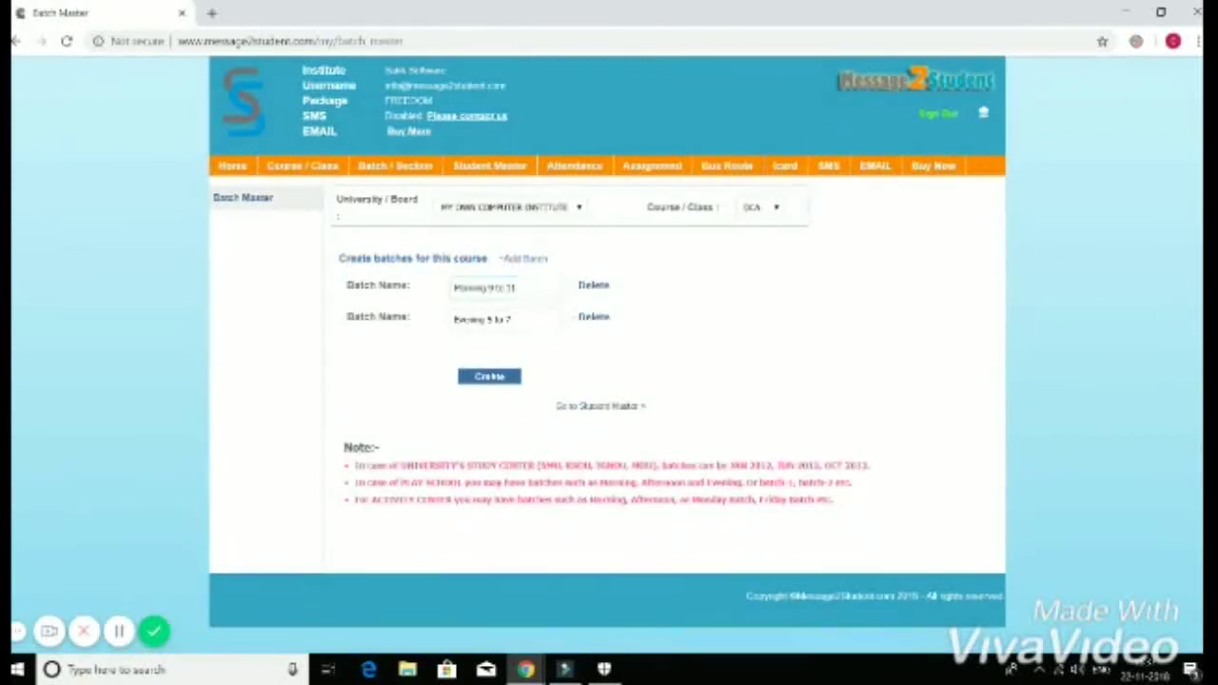
Step: Save the selected course's batches, Morning 9 to 11 and Evening 5 to 7
{"action": "left_click", "coordinate": [489, 381]}
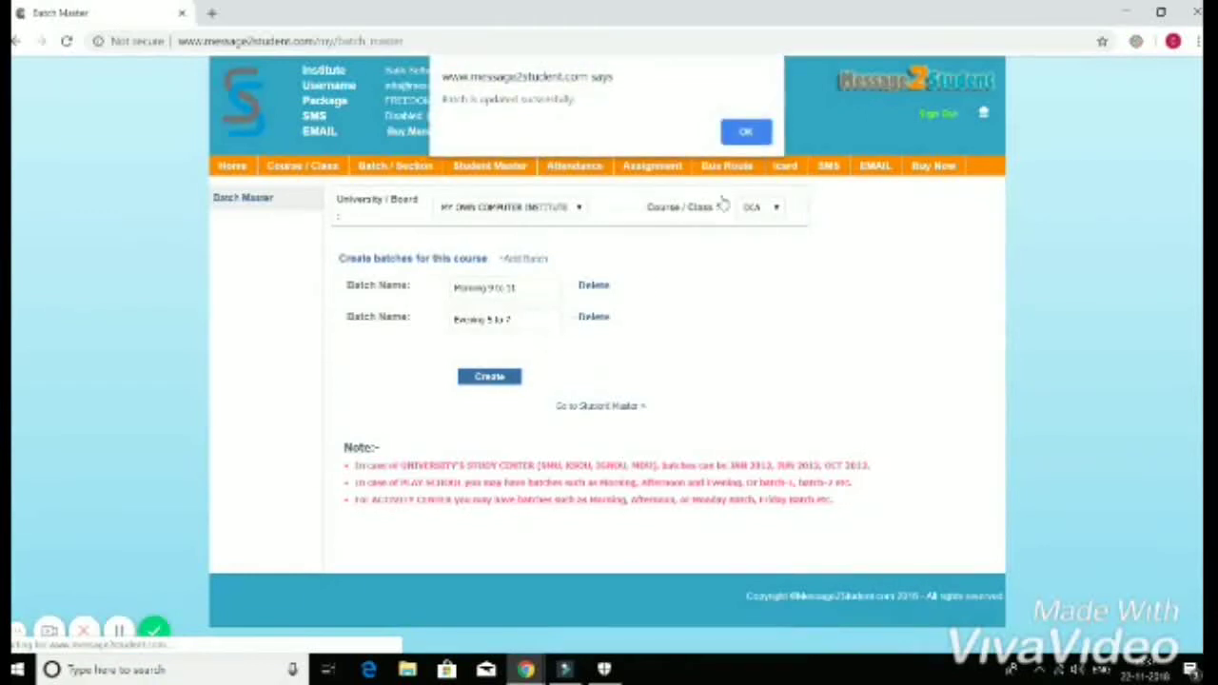
{"action": "left_click", "coordinate": [748, 135]}
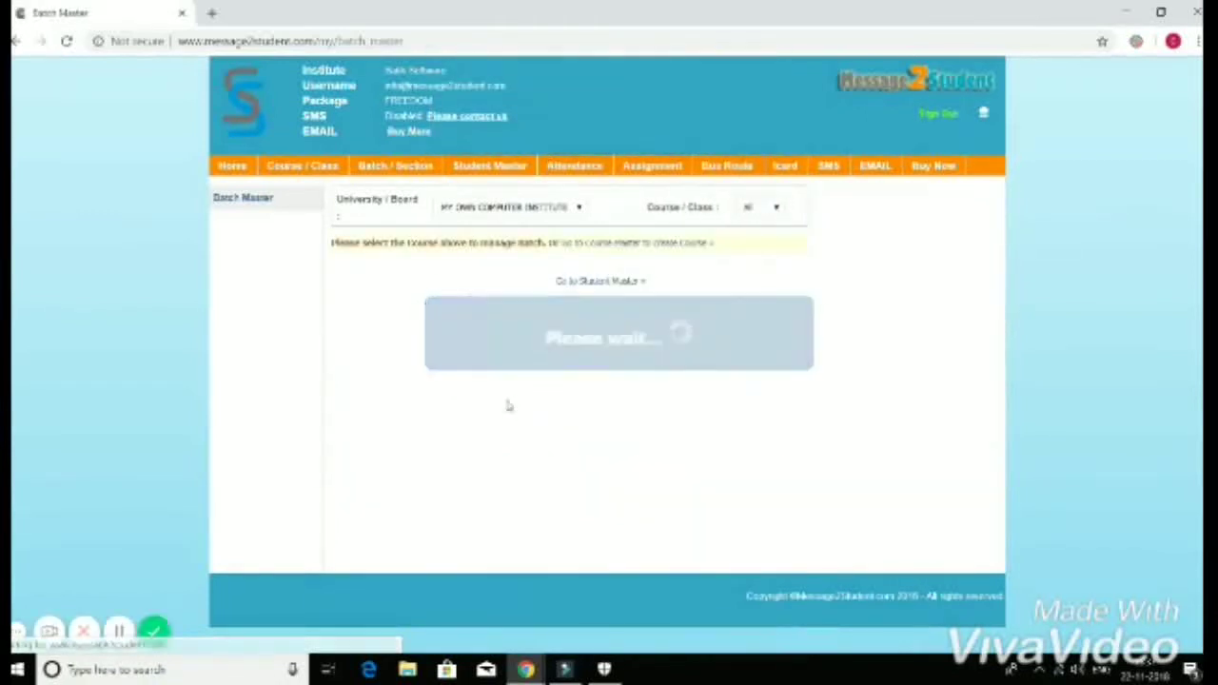
Step: Open the Students page from the home dashboard and examine the fields of the new student form
{"action": "left_click", "coordinate": [233, 179]}
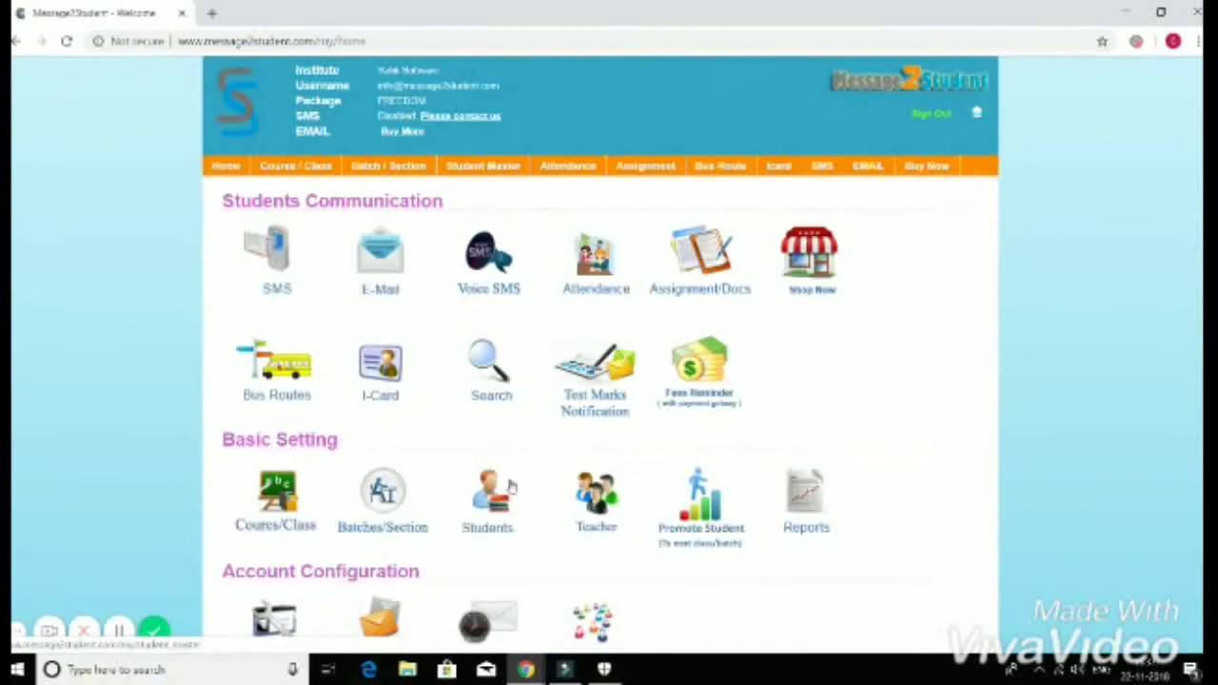
{"action": "left_click", "coordinate": [486, 497]}
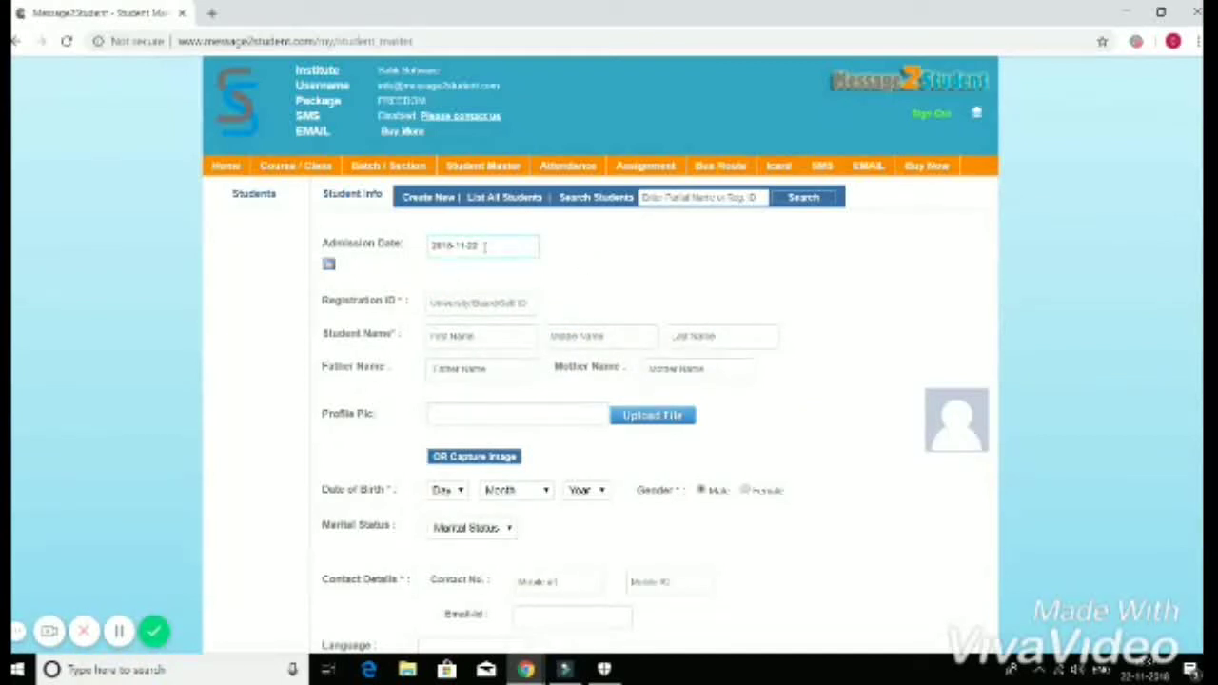
{"action": "scroll", "coordinate": [579, 492], "scroll_direction": "down", "scroll_amount": 3}
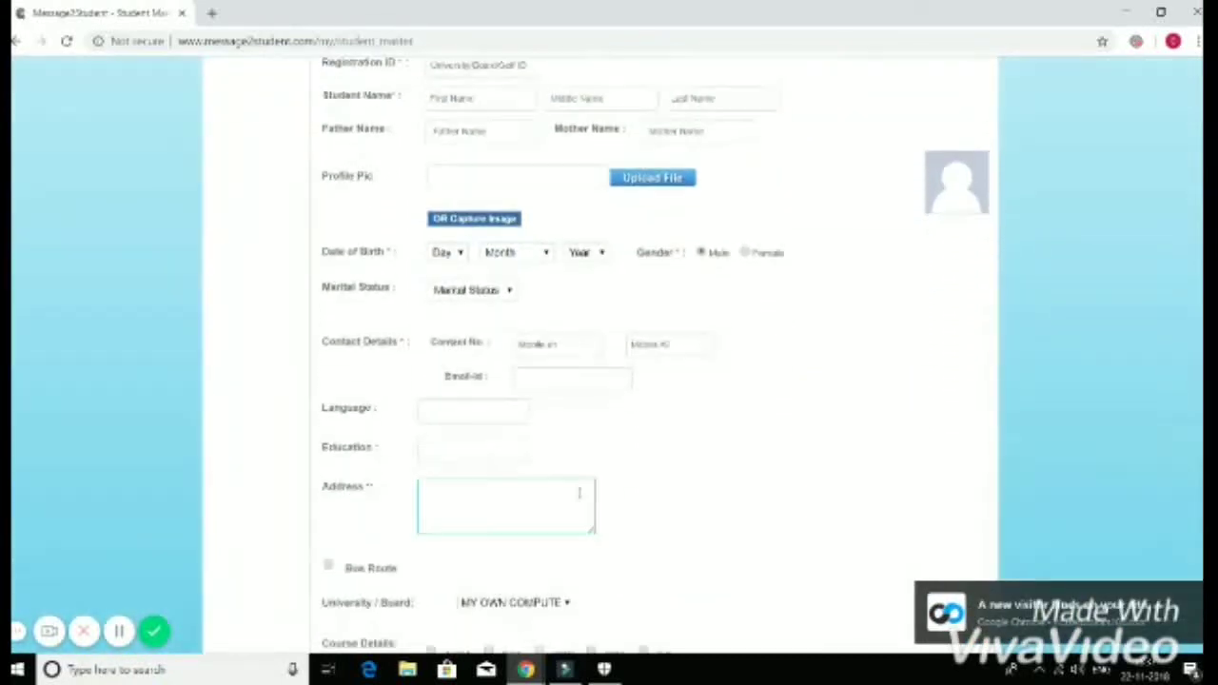
{"action": "scroll", "coordinate": [577, 488], "scroll_direction": "down", "scroll_amount": 2}
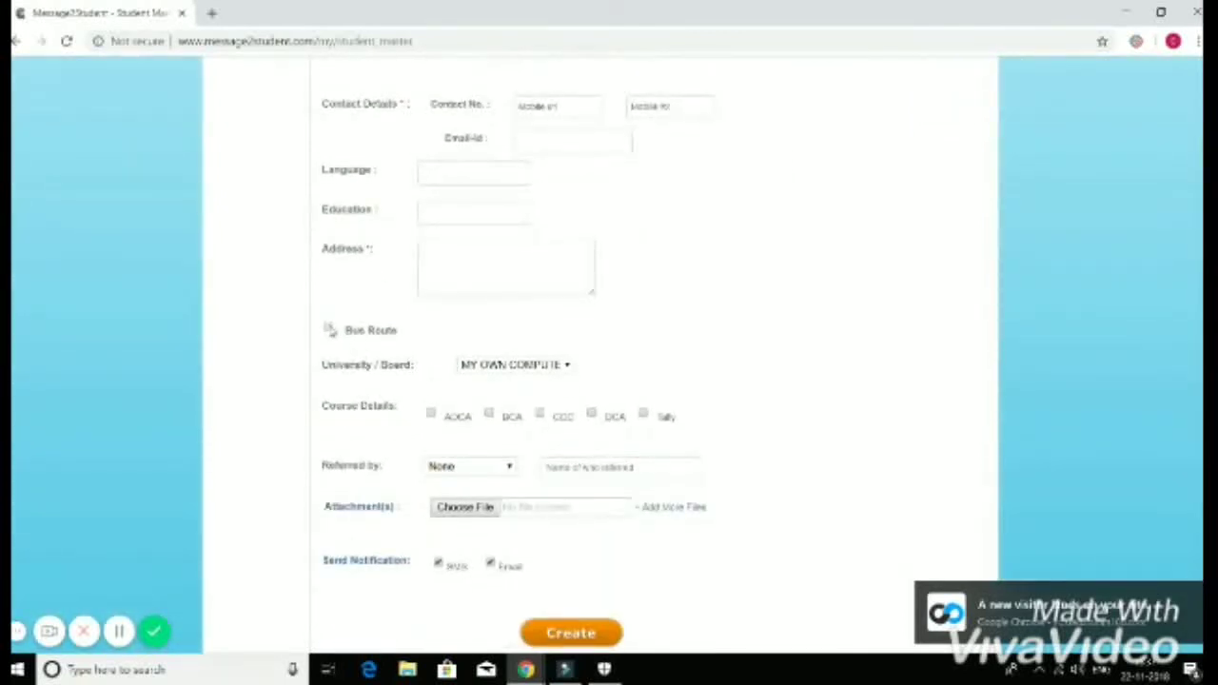
Step: Enable Bus Route for the new student and set the pick-up to Route 1 with the Dilshad Garden stop
{"action": "left_click", "coordinate": [328, 329]}
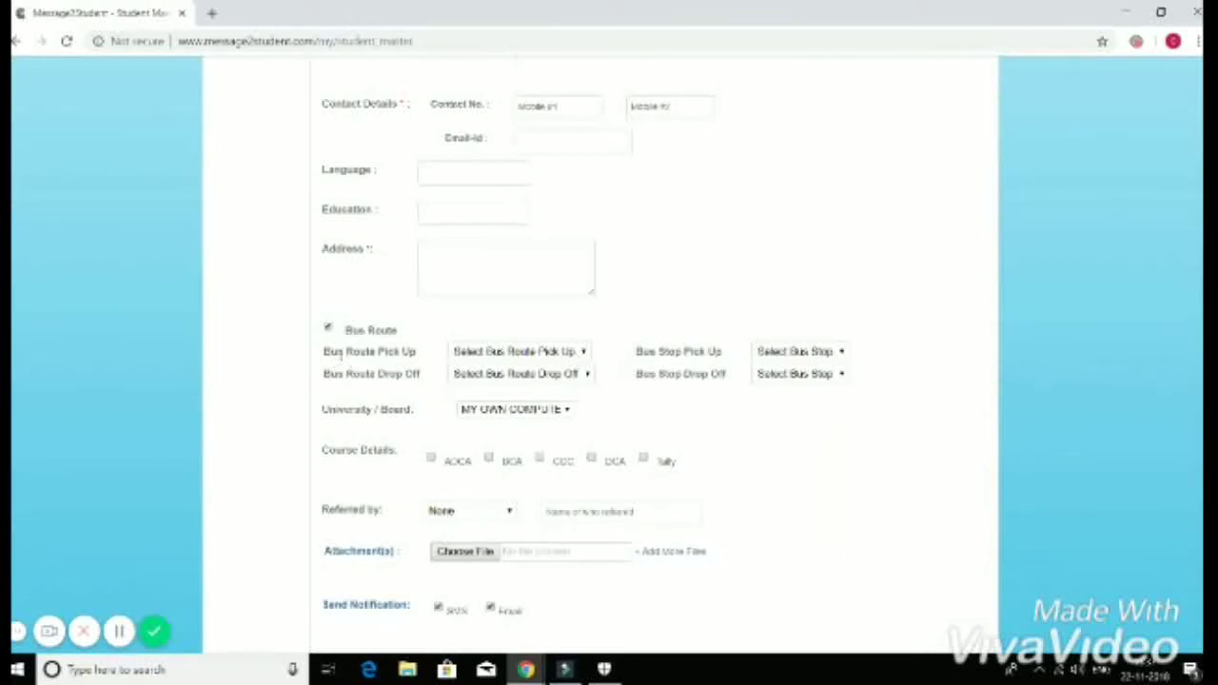
{"action": "left_click", "coordinate": [548, 354]}
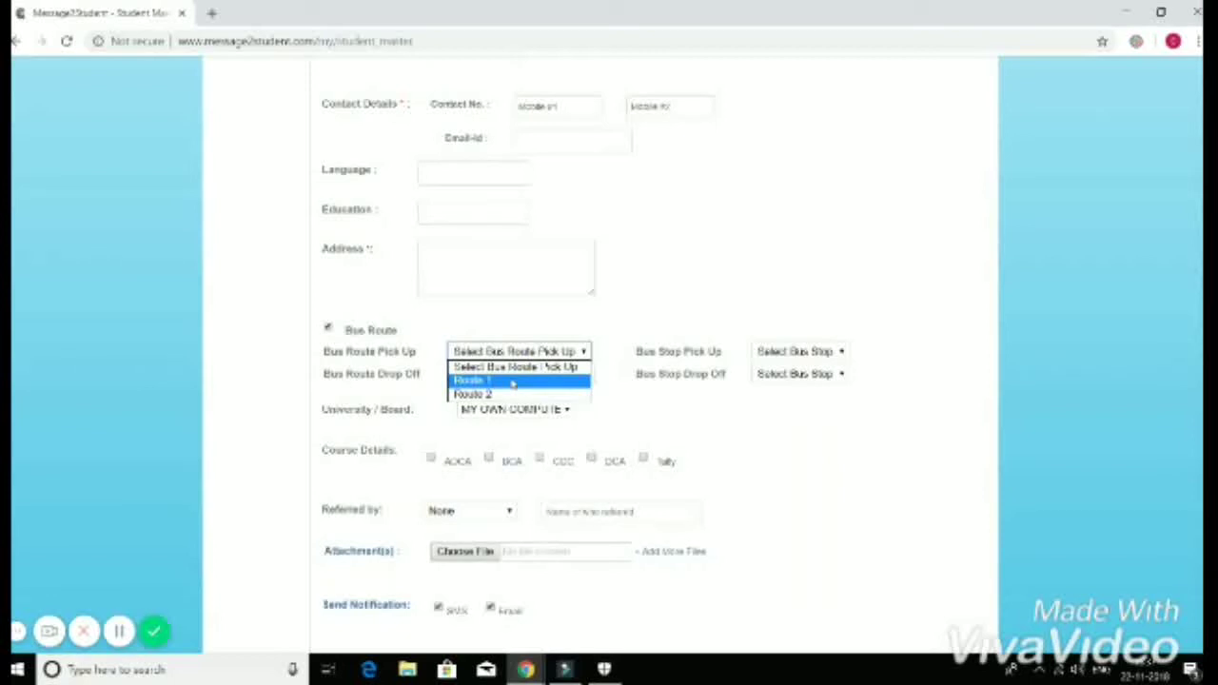
{"action": "left_click", "coordinate": [512, 381]}
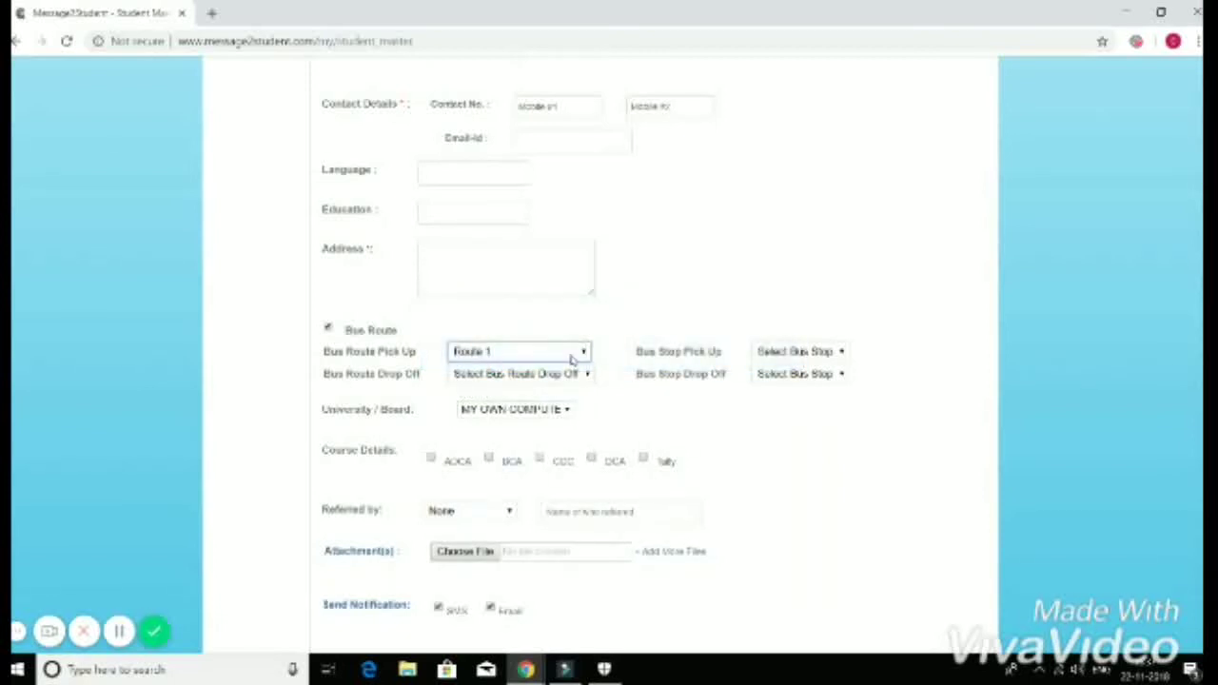
{"action": "left_click", "coordinate": [814, 352]}
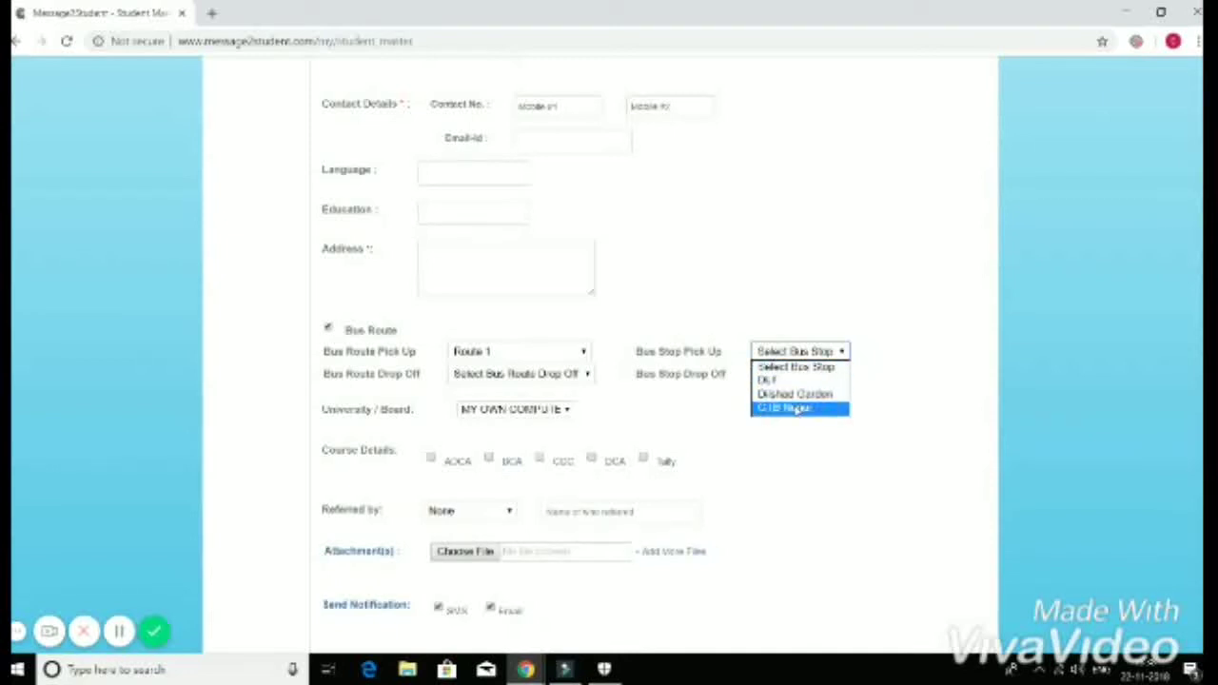
{"action": "left_click", "coordinate": [799, 394]}
Step: Set the new student's bus drop-off to Route 1 with the Dilshad Garden stop
{"action": "left_click", "coordinate": [531, 375]}
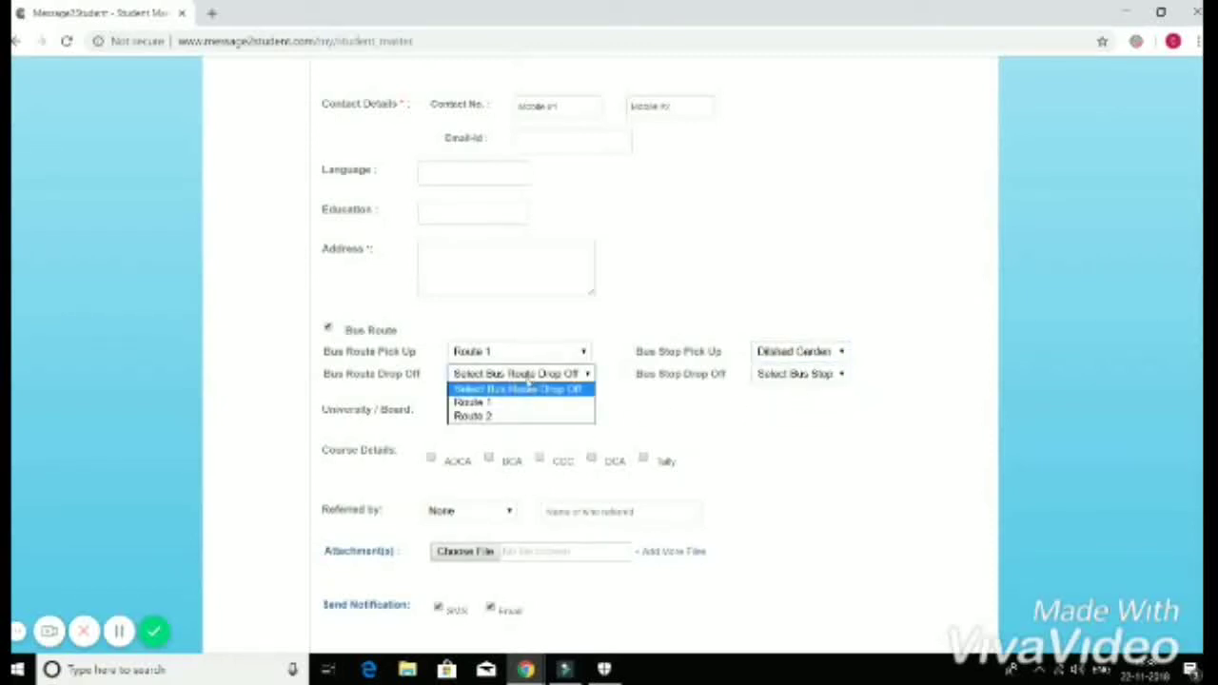
{"action": "left_click", "coordinate": [517, 400]}
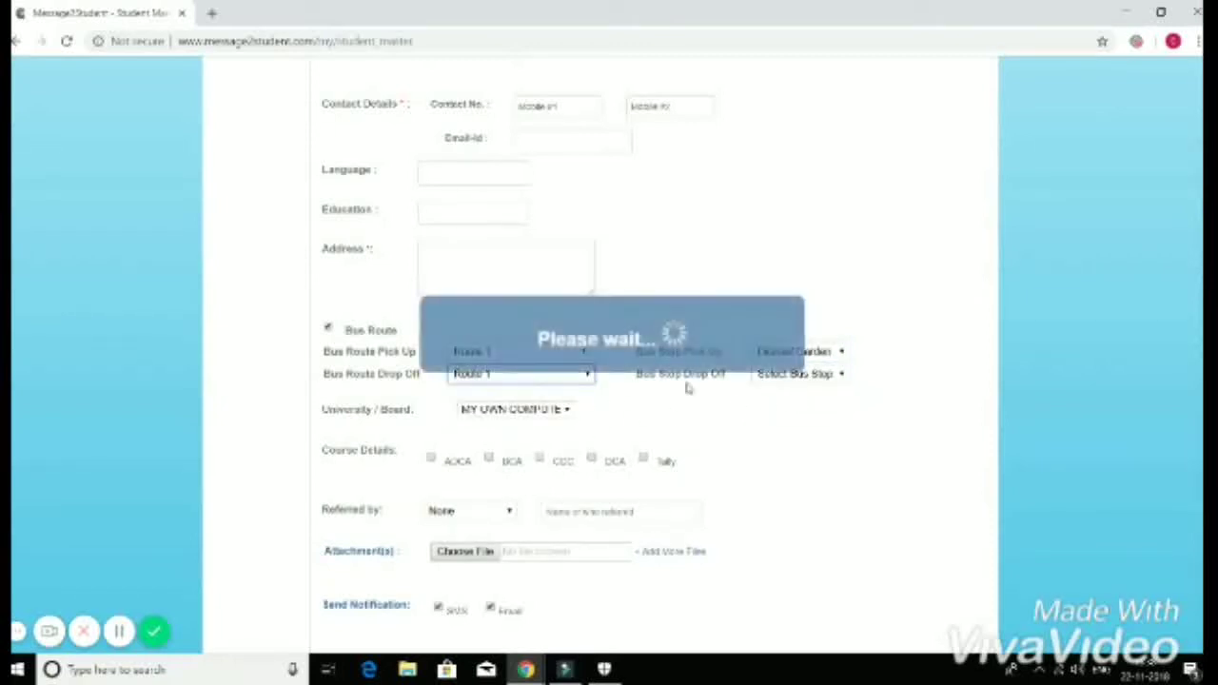
{"action": "left_click", "coordinate": [816, 377]}
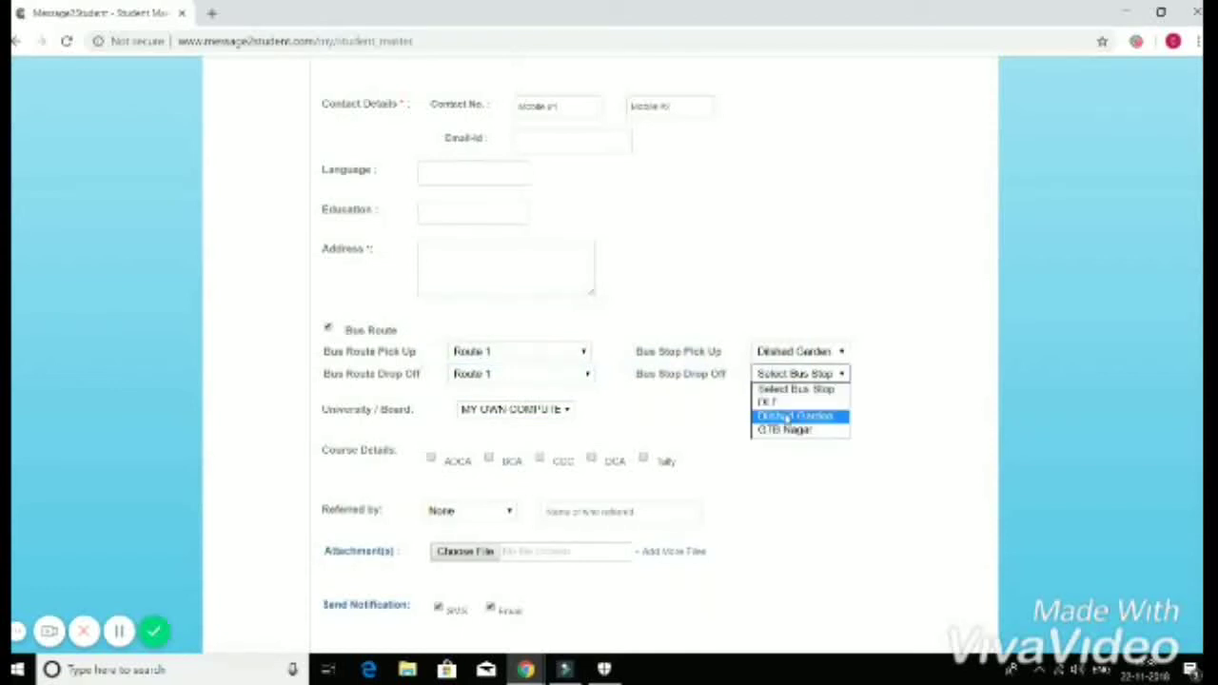
{"action": "left_click", "coordinate": [787, 416]}
Step: Assign the new student to the BCA course in the Evening 5-7 batch, leaving CCC unselected
{"action": "scroll", "coordinate": [657, 481], "scroll_direction": "down", "scroll_amount": 3}
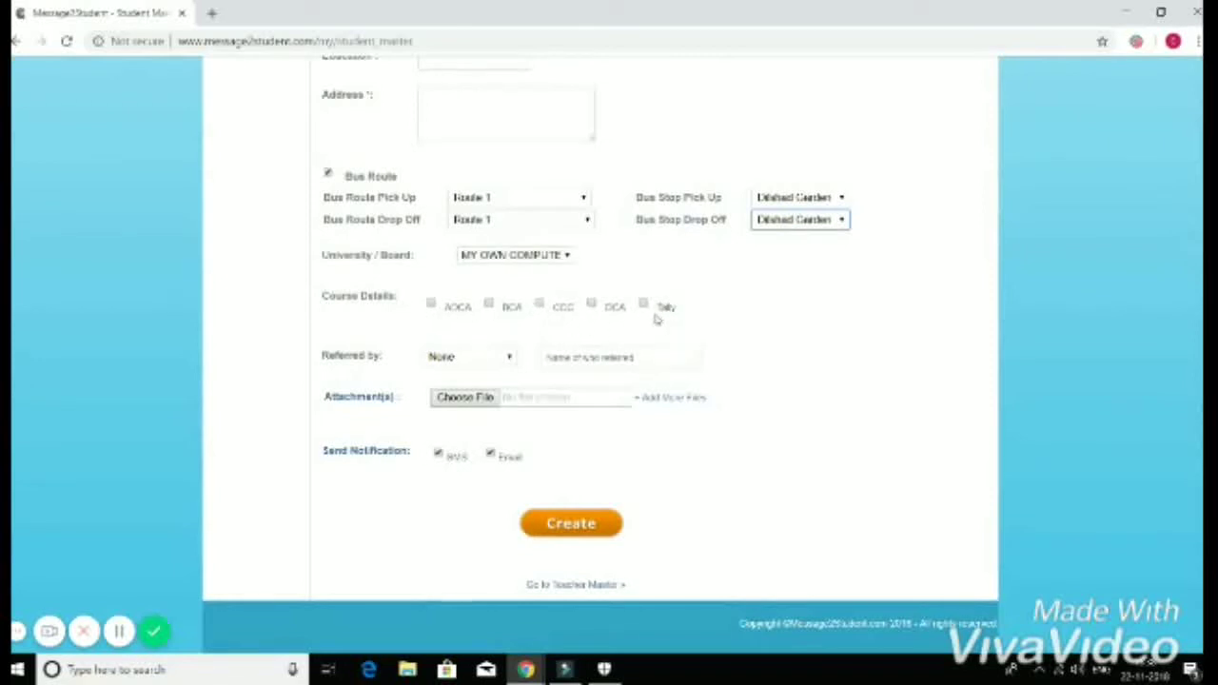
{"action": "left_click", "coordinate": [489, 305]}
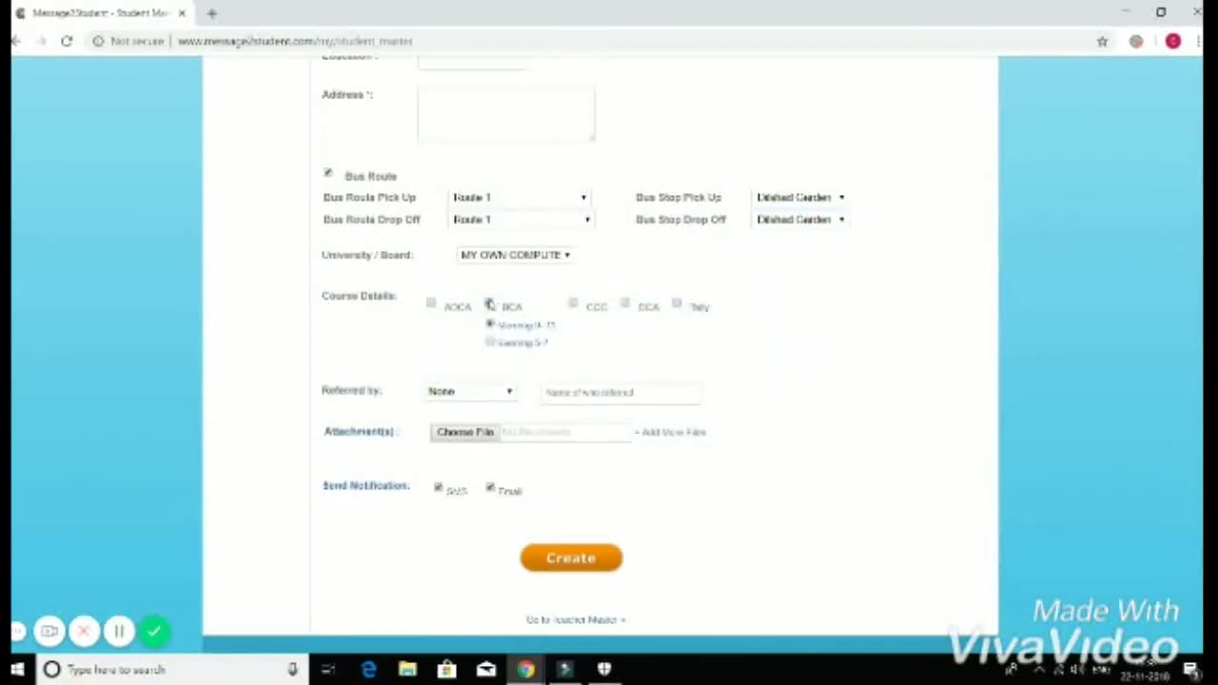
{"action": "left_click", "coordinate": [574, 305]}
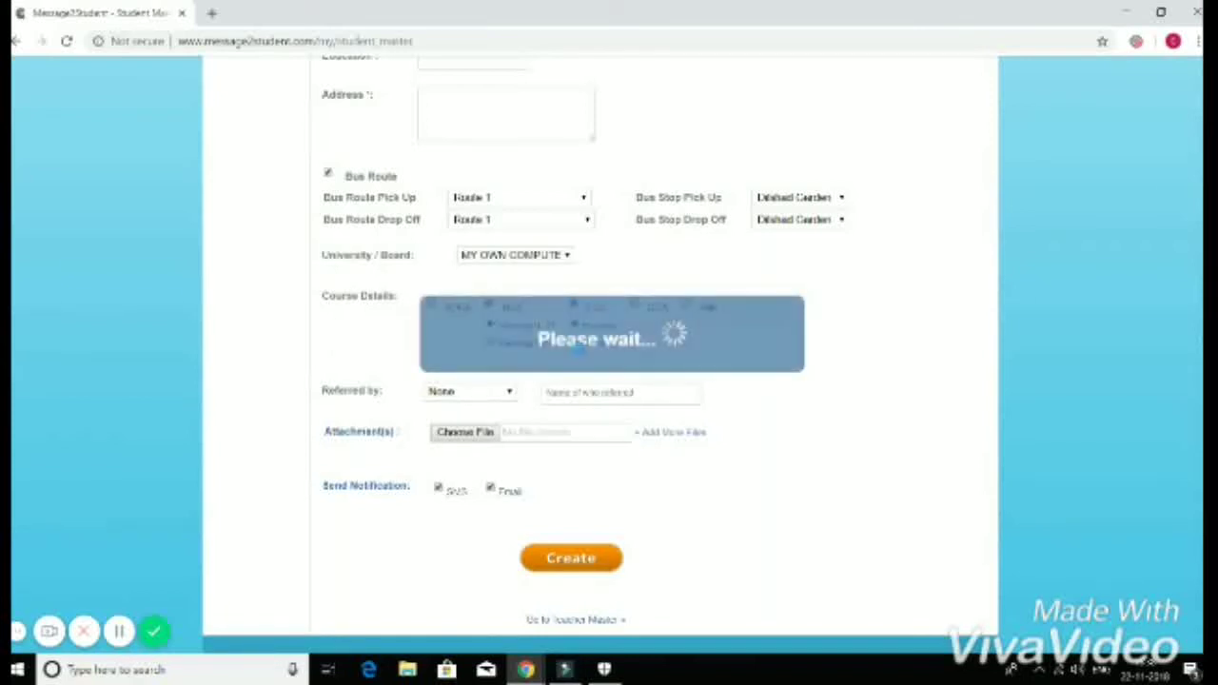
{"action": "left_click", "coordinate": [574, 305]}
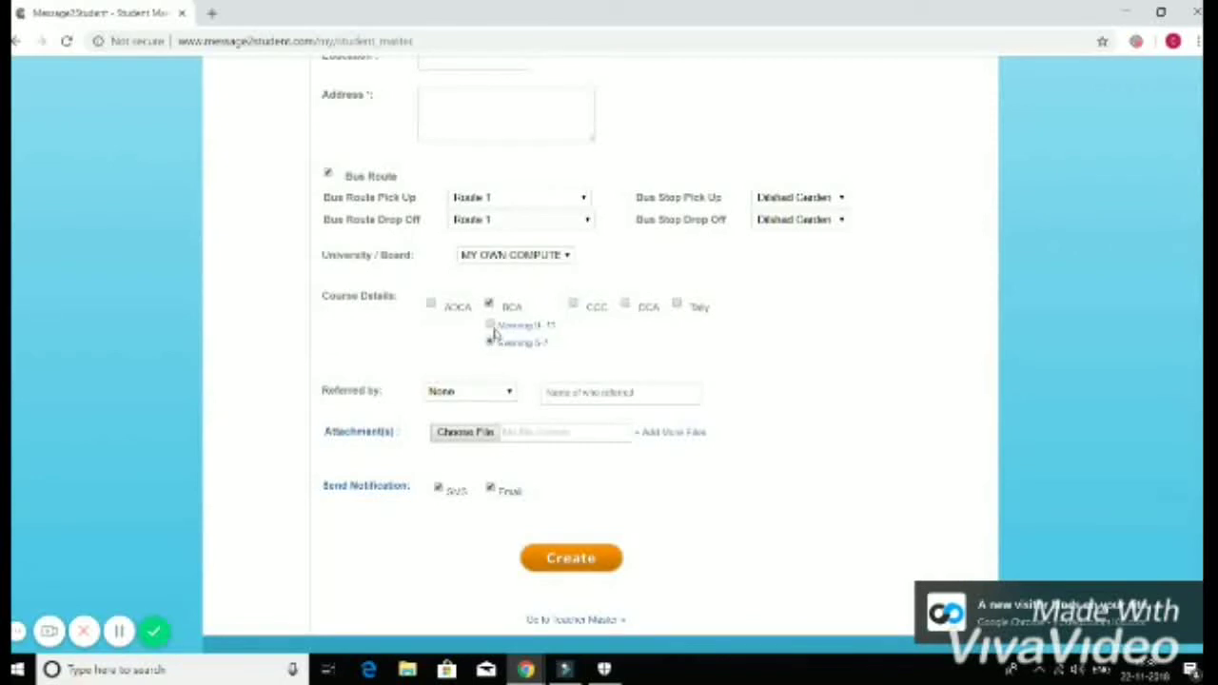
Step: Add three extra attachment rows to the student form and delete them again
{"action": "scroll", "coordinate": [546, 533], "scroll_direction": "down", "scroll_amount": 1}
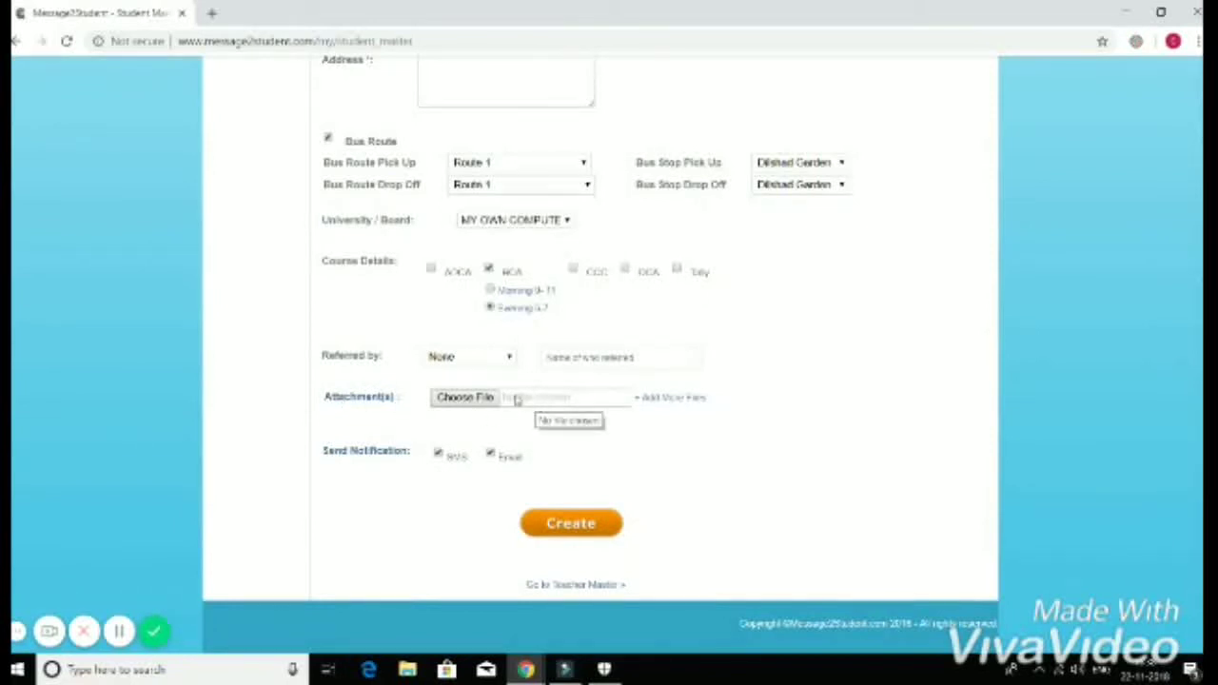
{"action": "left_click", "coordinate": [655, 399]}
{"action": "left_click", "coordinate": [655, 400]}
{"action": "left_click", "coordinate": [654, 400]}
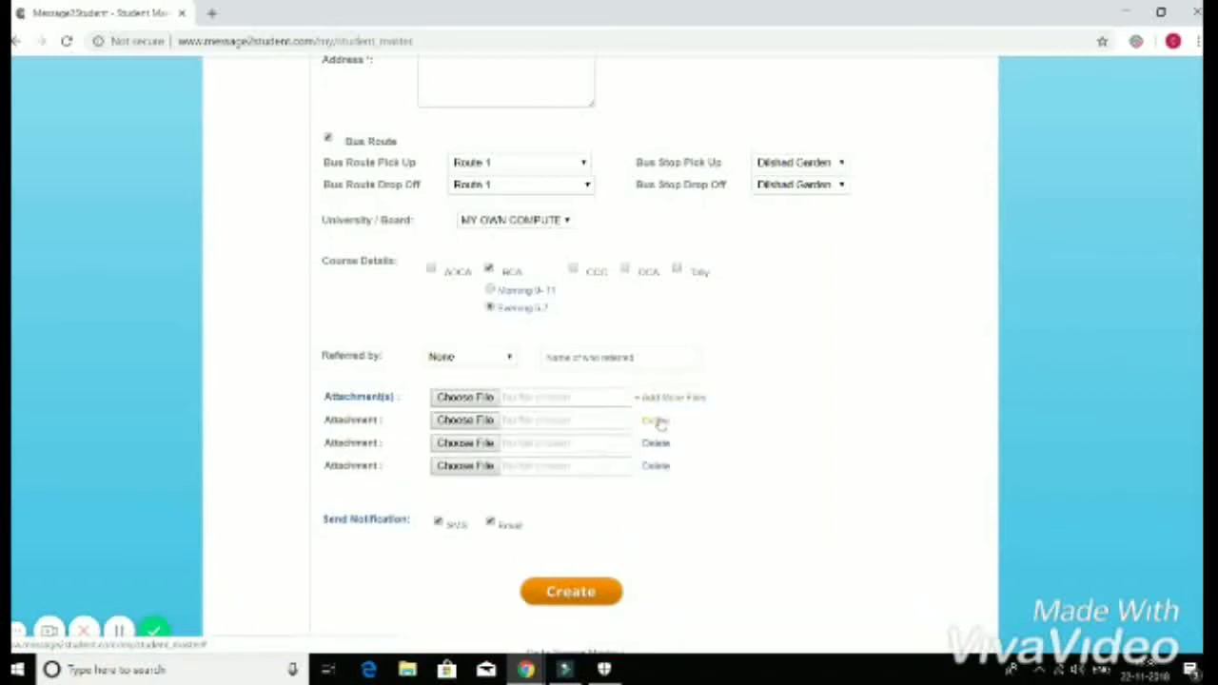
{"action": "left_click", "coordinate": [655, 421]}
{"action": "left_click", "coordinate": [655, 421]}
{"action": "left_click", "coordinate": [657, 421]}
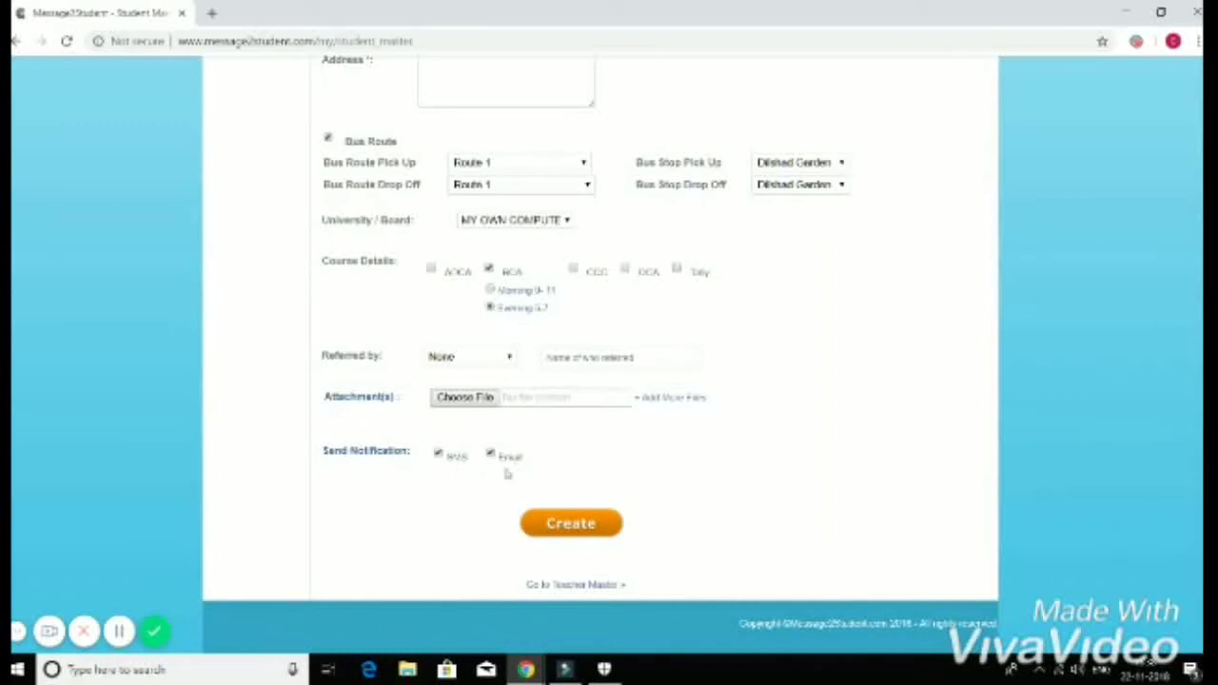
Step: Toggle the new student's SMS notification option and leave for the home dashboard without creating the student
{"action": "left_click", "coordinate": [439, 454]}
{"action": "scroll", "coordinate": [804, 561], "scroll_direction": "up", "scroll_amount": 1}
{"action": "scroll", "coordinate": [806, 562], "scroll_direction": "up", "scroll_amount": 6}
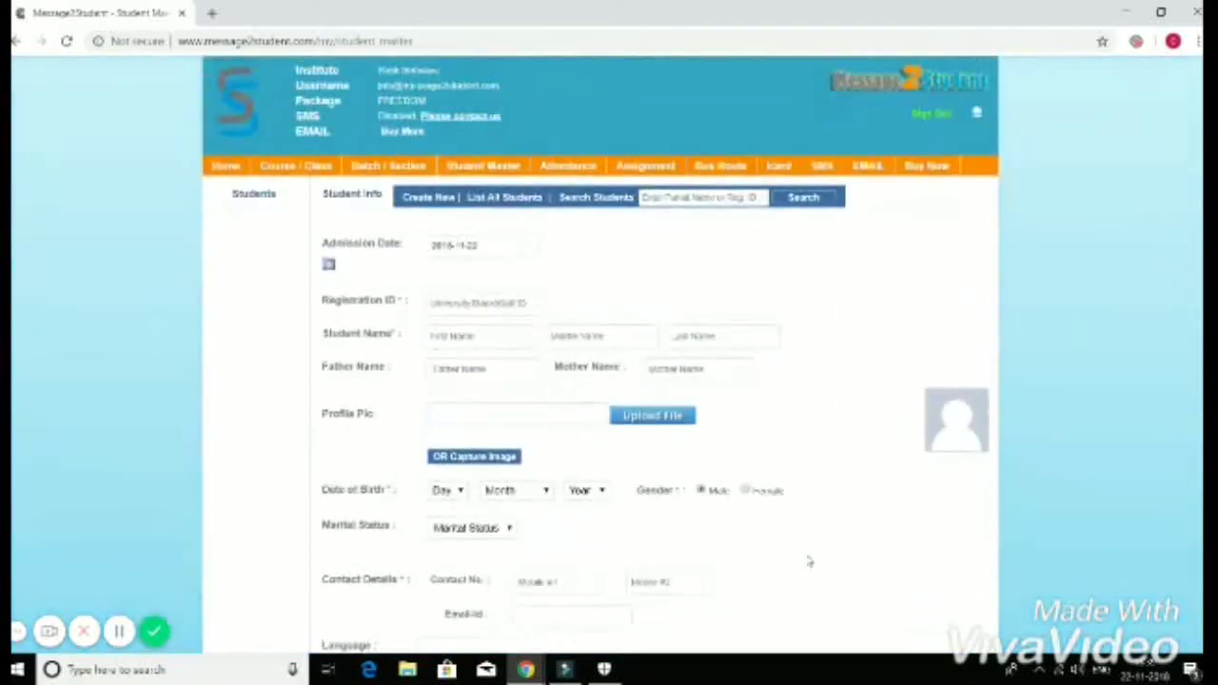
{"action": "left_click", "coordinate": [225, 176]}
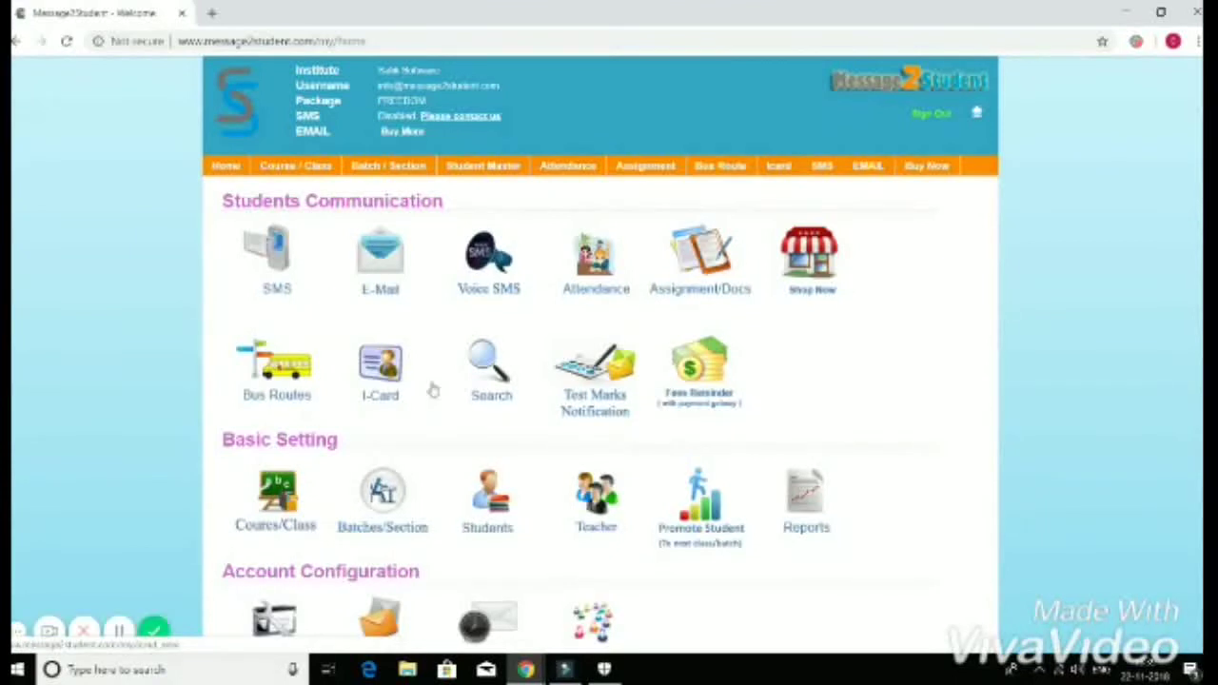
Step: Open the Students page, list all students and look through their contact, course and batch details
{"action": "left_click", "coordinate": [476, 493]}
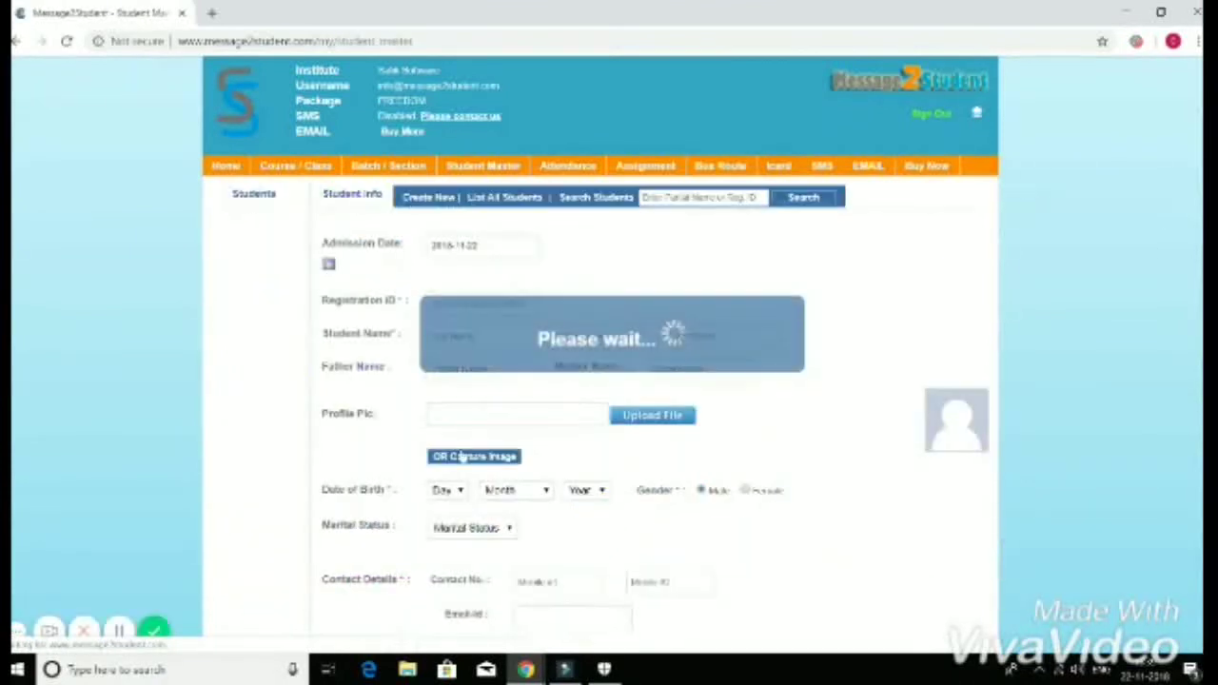
{"action": "left_click", "coordinate": [504, 199]}
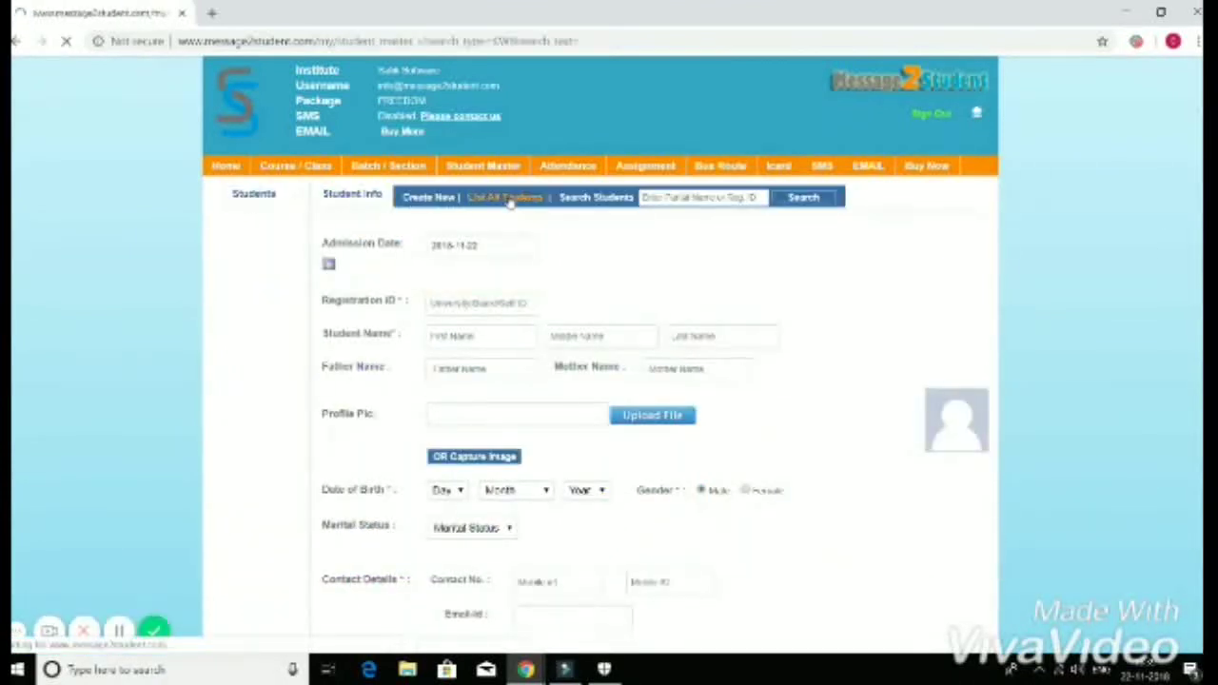
{"action": "scroll", "coordinate": [558, 424], "scroll_direction": "down", "scroll_amount": 1}
{"action": "scroll", "coordinate": [559, 424], "scroll_direction": "down", "scroll_amount": 20}
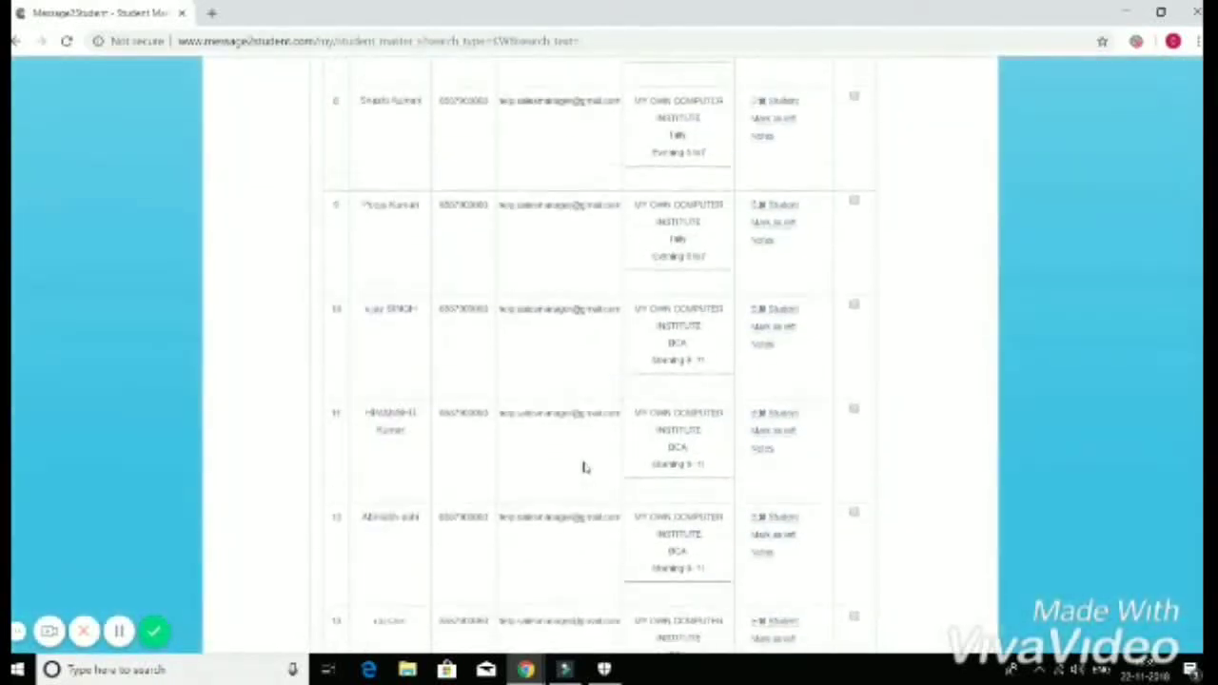
{"action": "scroll", "coordinate": [587, 467], "scroll_direction": "up", "scroll_amount": 18}
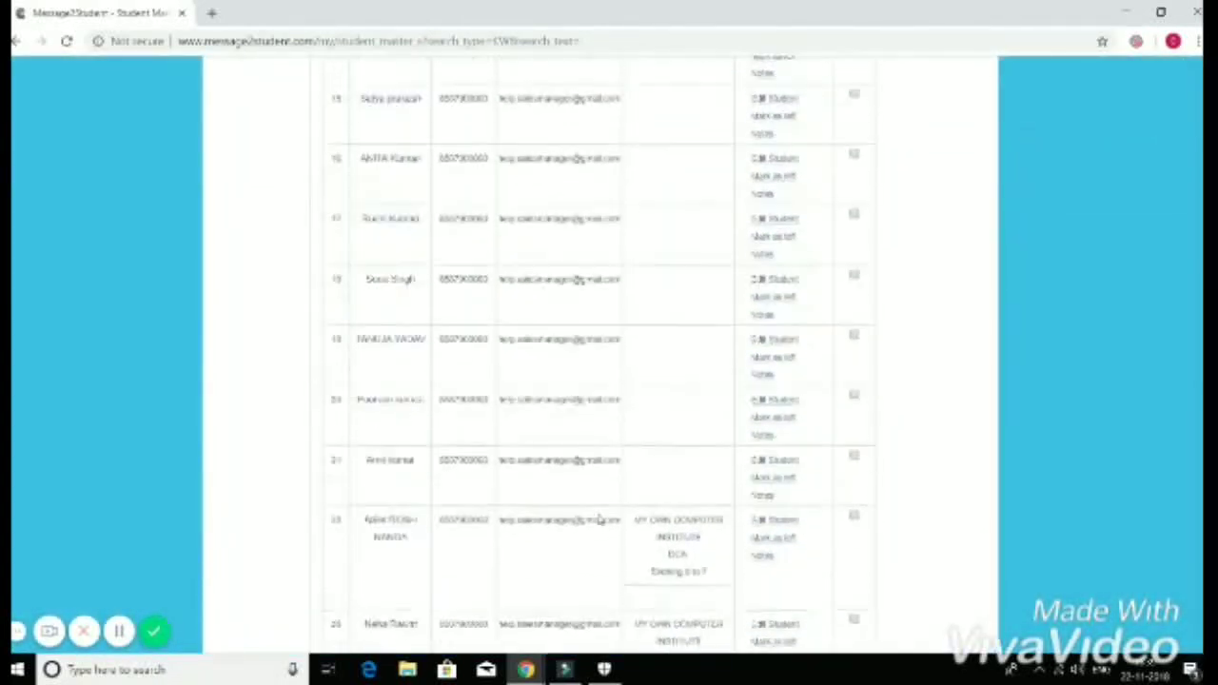
{"action": "scroll", "coordinate": [599, 519], "scroll_direction": "up", "scroll_amount": 5}
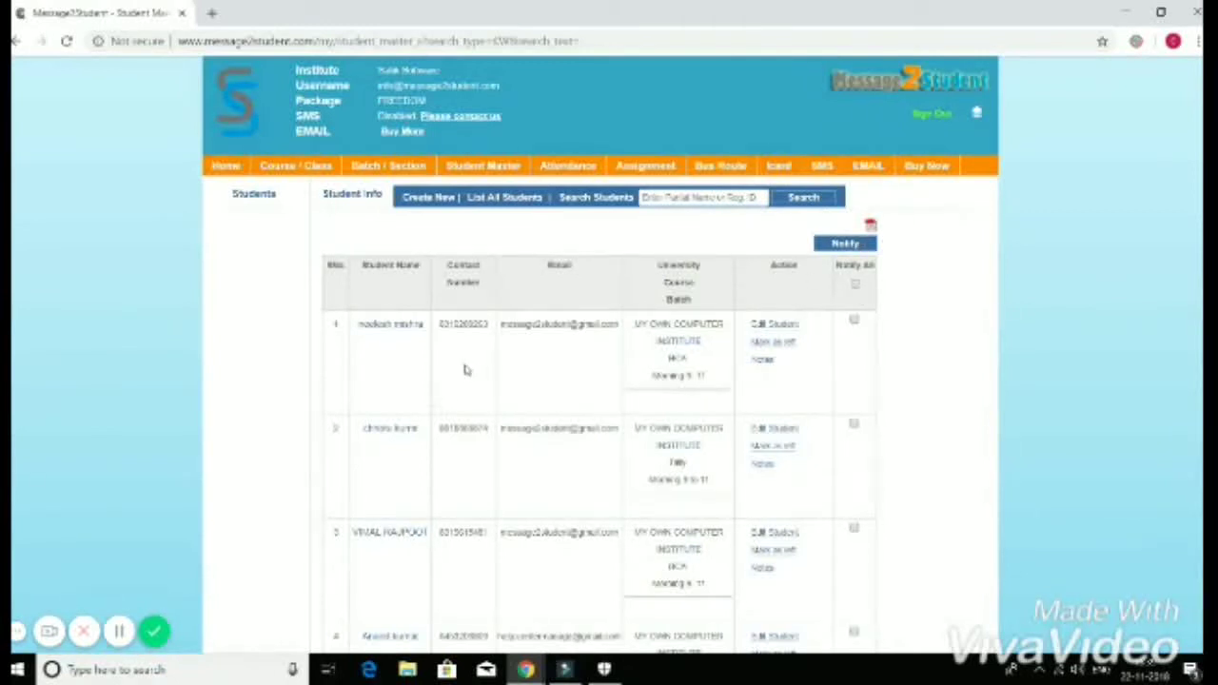
Step: Open the Teacher page from the home dashboard, examine the new teacher form, and list all teachers
{"action": "left_click", "coordinate": [219, 169]}
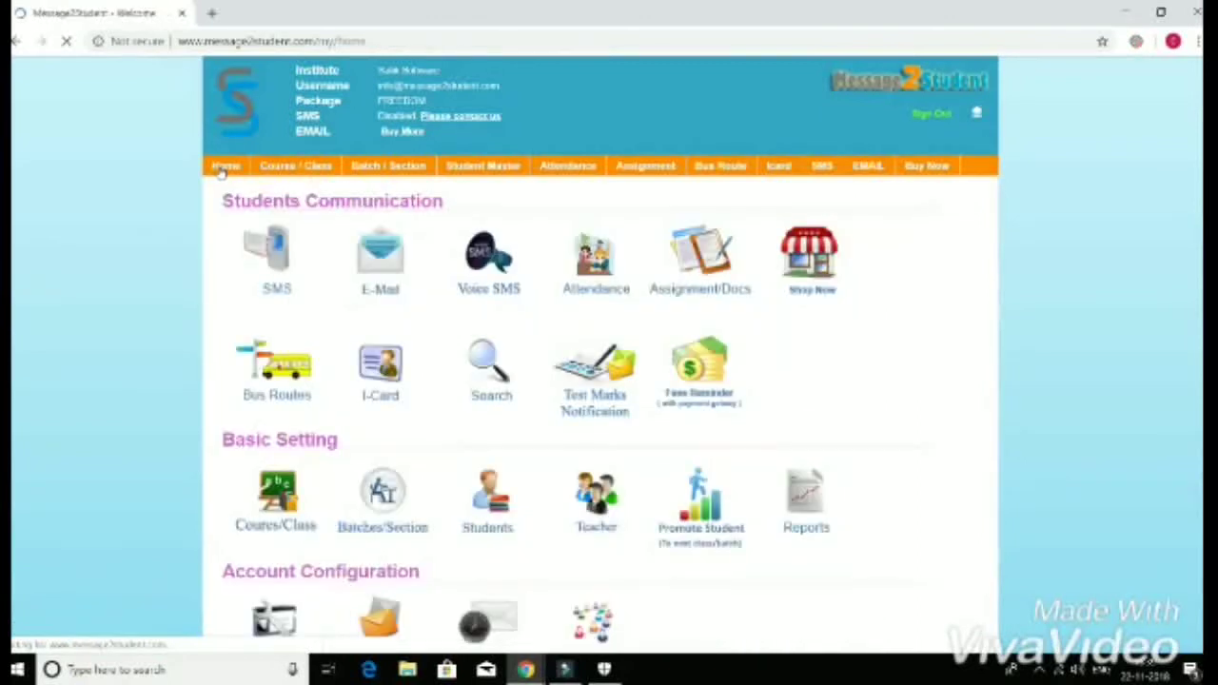
{"action": "left_click", "coordinate": [612, 522]}
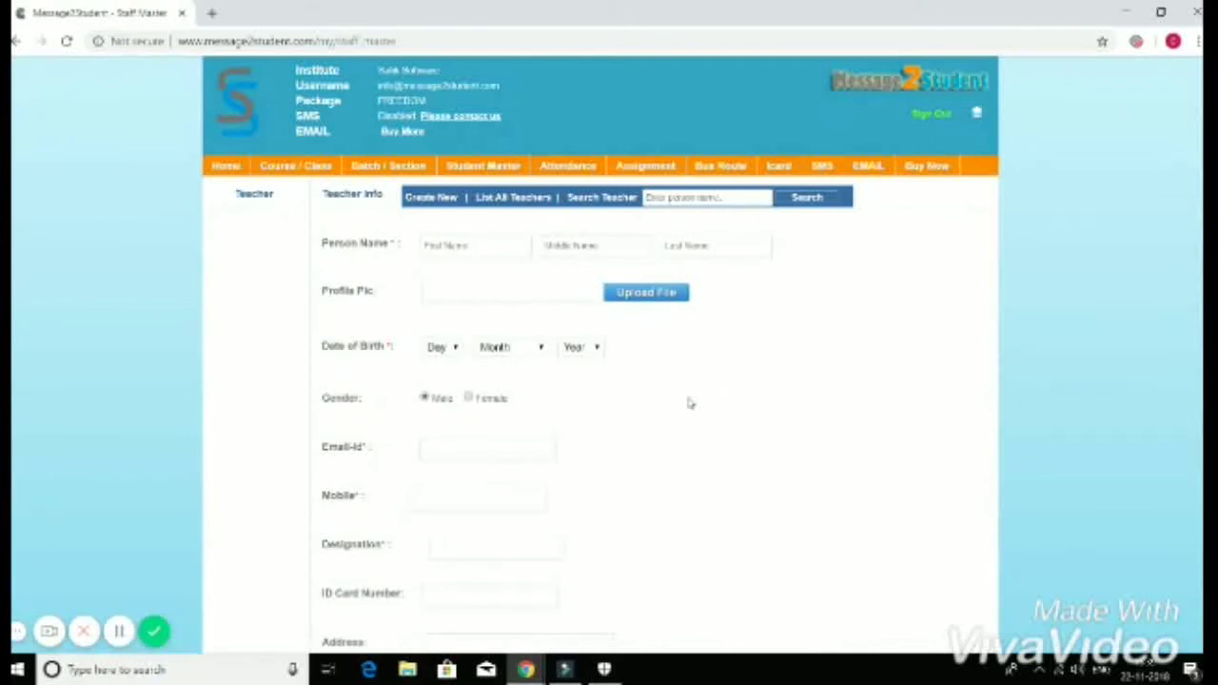
{"action": "scroll", "coordinate": [623, 565], "scroll_direction": "down", "scroll_amount": 4}
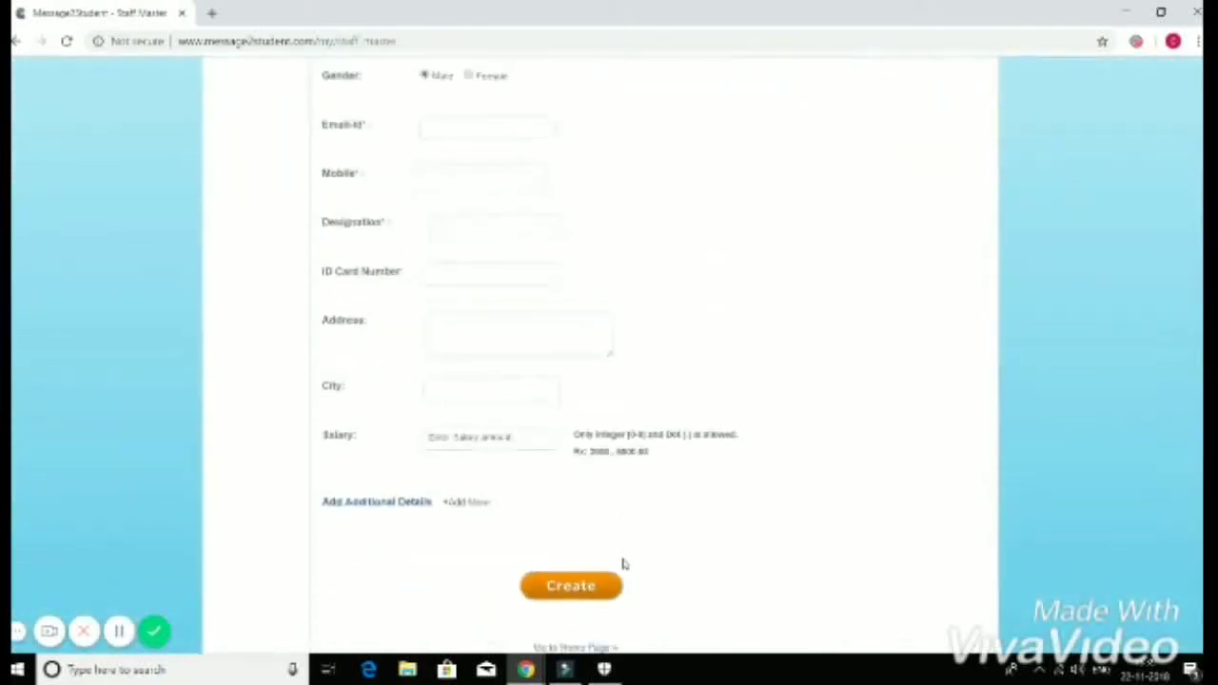
{"action": "scroll", "coordinate": [623, 565], "scroll_direction": "up", "scroll_amount": 2}
{"action": "scroll", "coordinate": [623, 566], "scroll_direction": "up", "scroll_amount": 2}
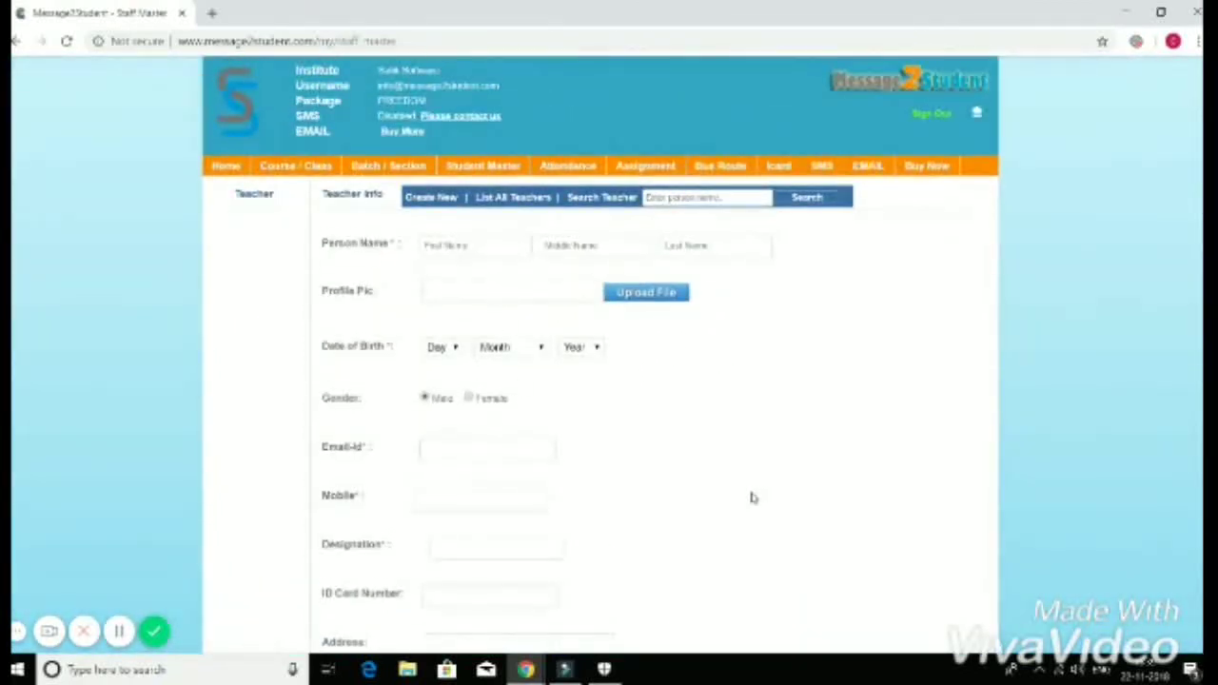
{"action": "left_click", "coordinate": [495, 197]}
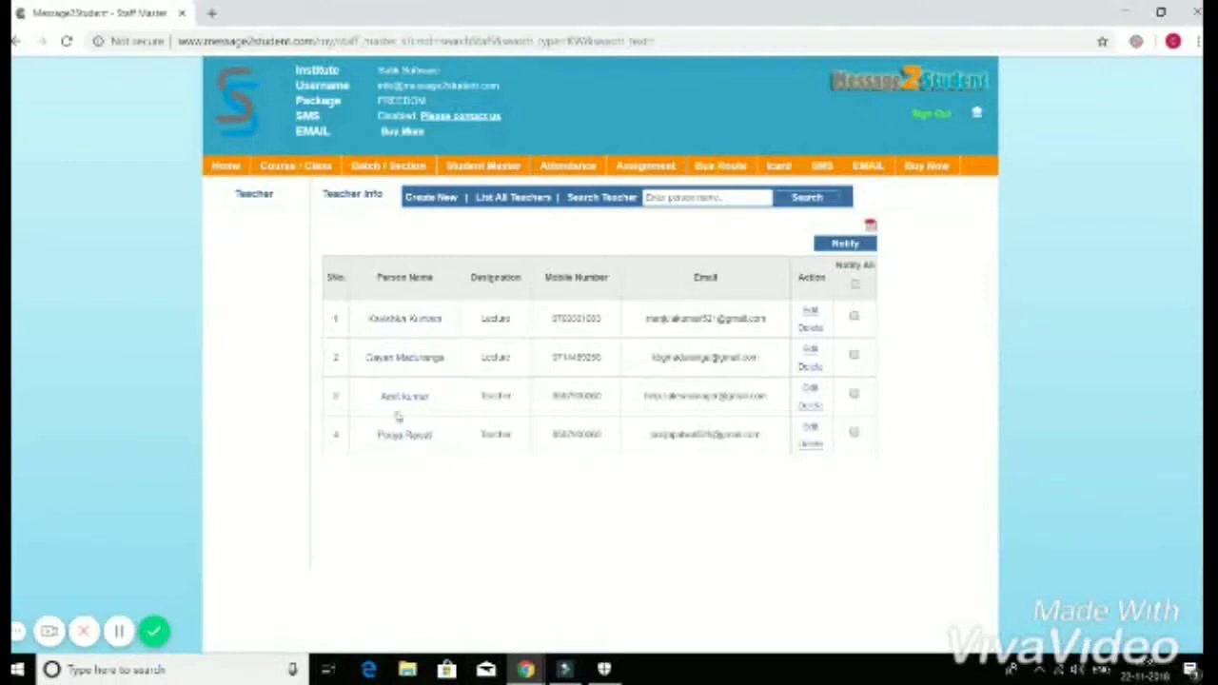
Step: Open Promote Student from the home dashboard and search for the students in the DCA course's Morning 9 To 11 batch
{"action": "left_click", "coordinate": [226, 166]}
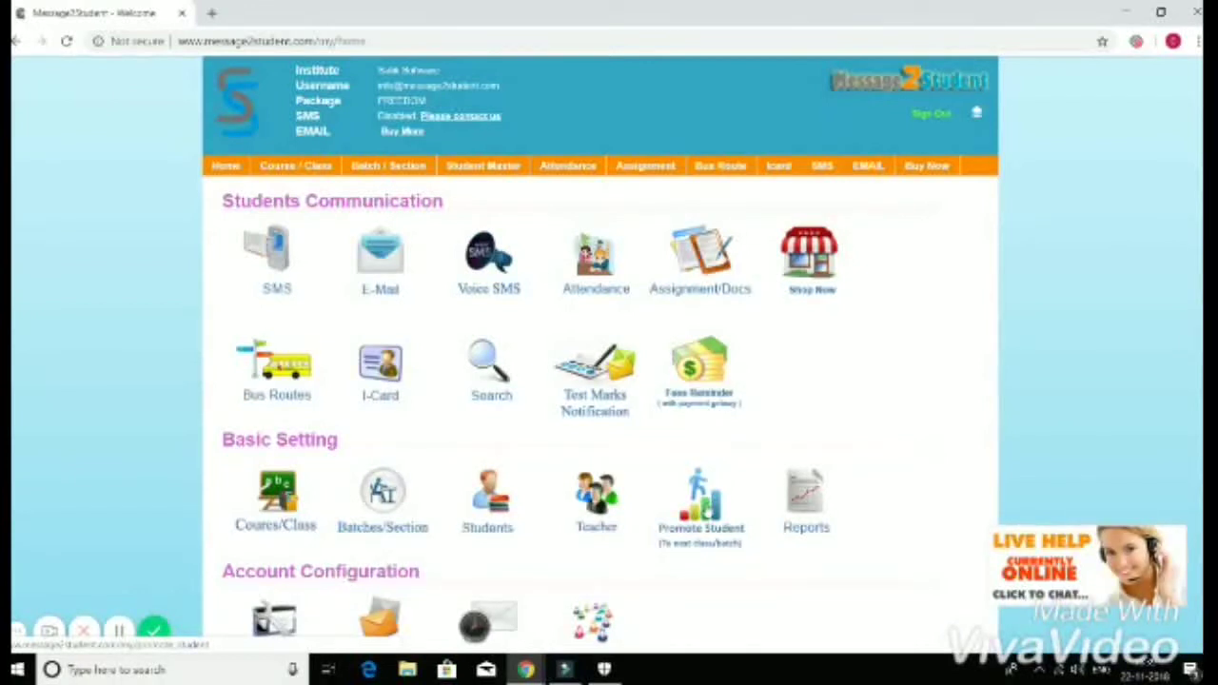
{"action": "left_click", "coordinate": [681, 501]}
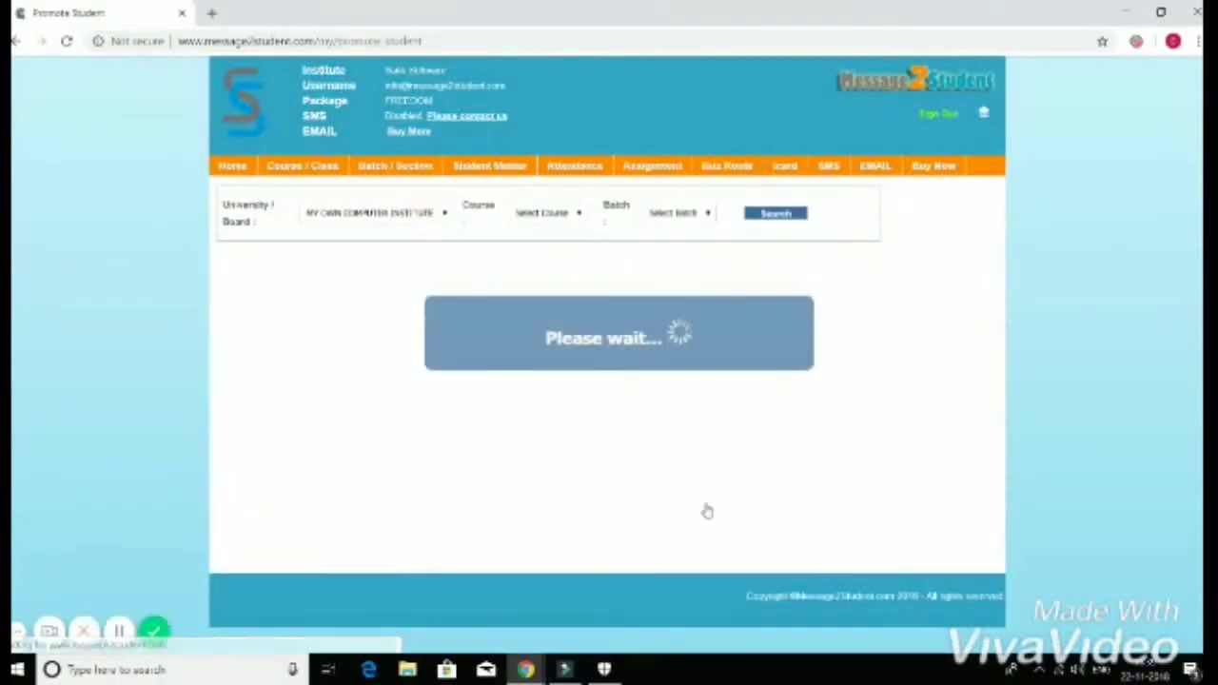
{"action": "left_click", "coordinate": [555, 217]}
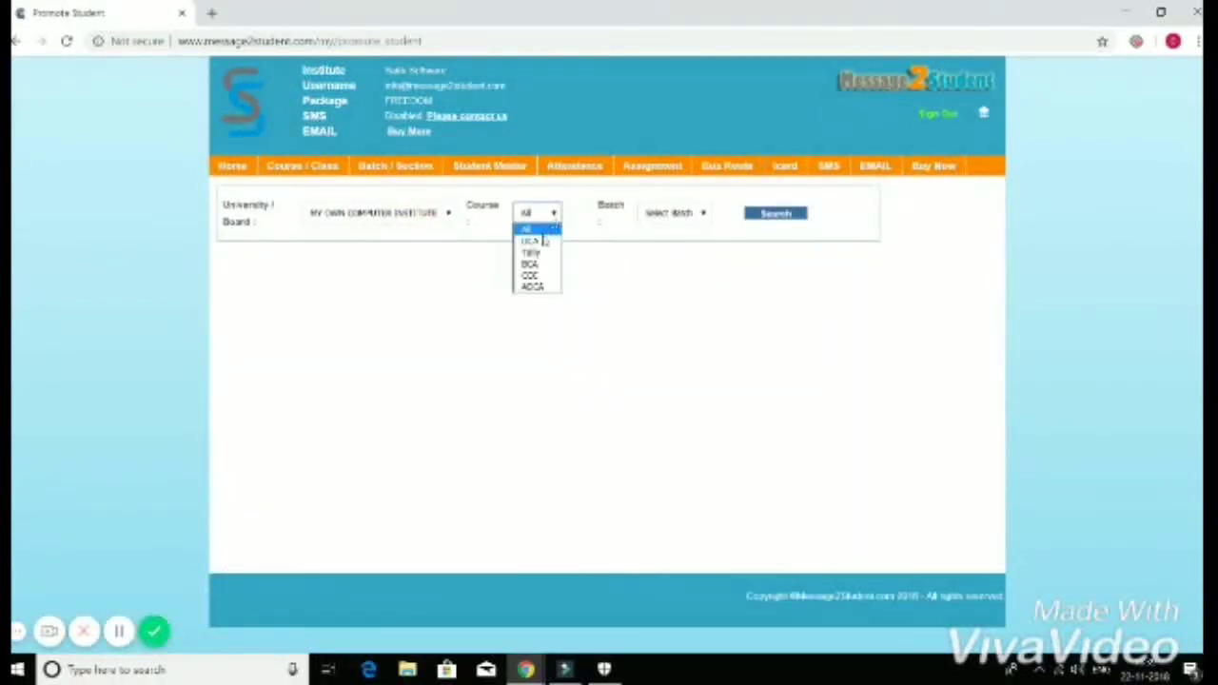
{"action": "left_click", "coordinate": [542, 242]}
{"action": "left_click", "coordinate": [676, 216]}
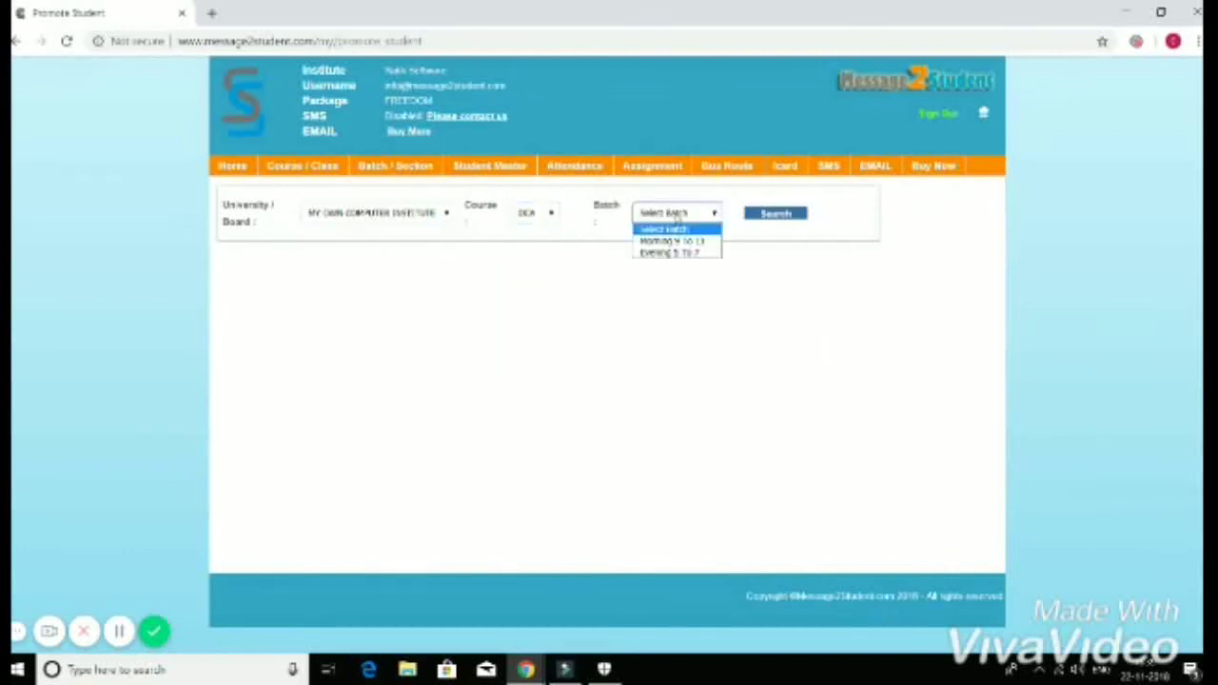
{"action": "left_click", "coordinate": [671, 241]}
{"action": "left_click", "coordinate": [759, 215]}
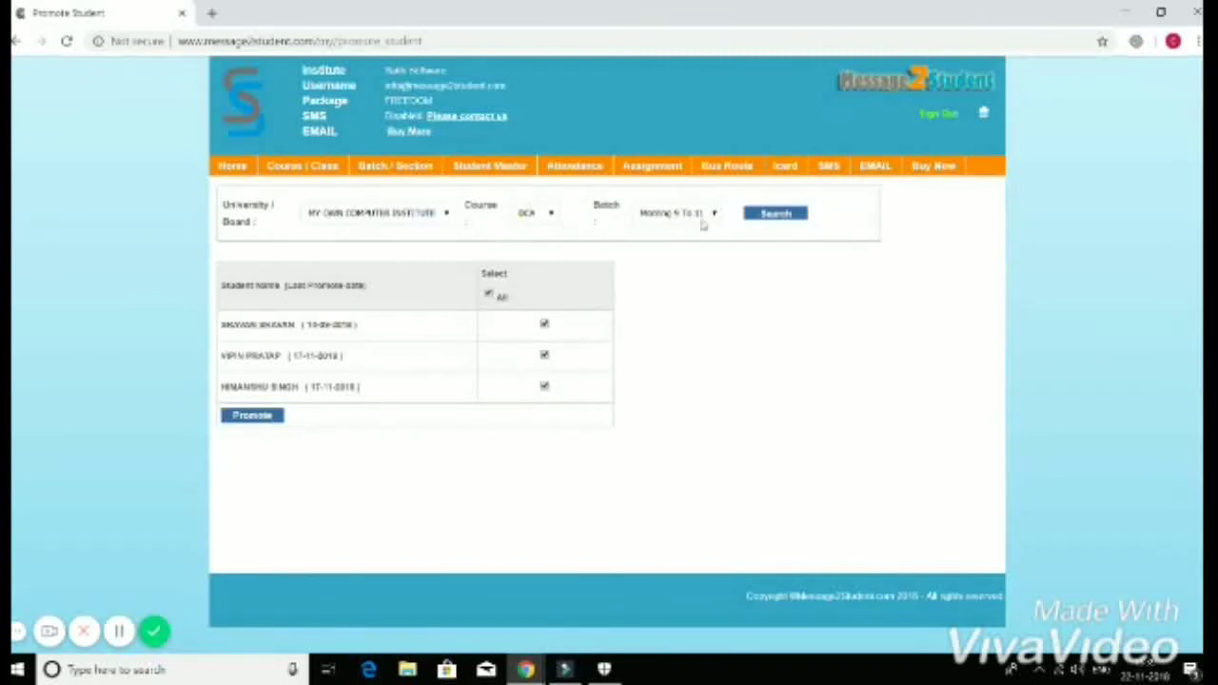
Step: Set the promotion target for all listed students to Tally, Morning 9 To 11, and leave for the home dashboard without promoting them
{"action": "left_click", "coordinate": [275, 417]}
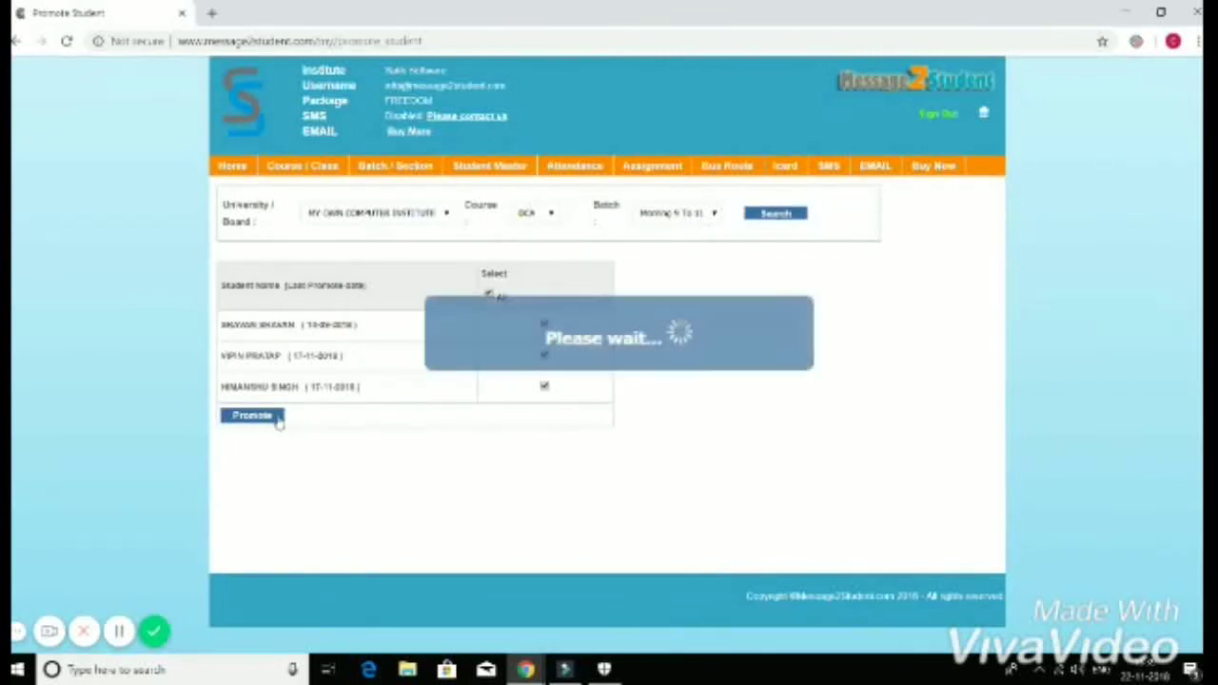
{"action": "left_click", "coordinate": [664, 352]}
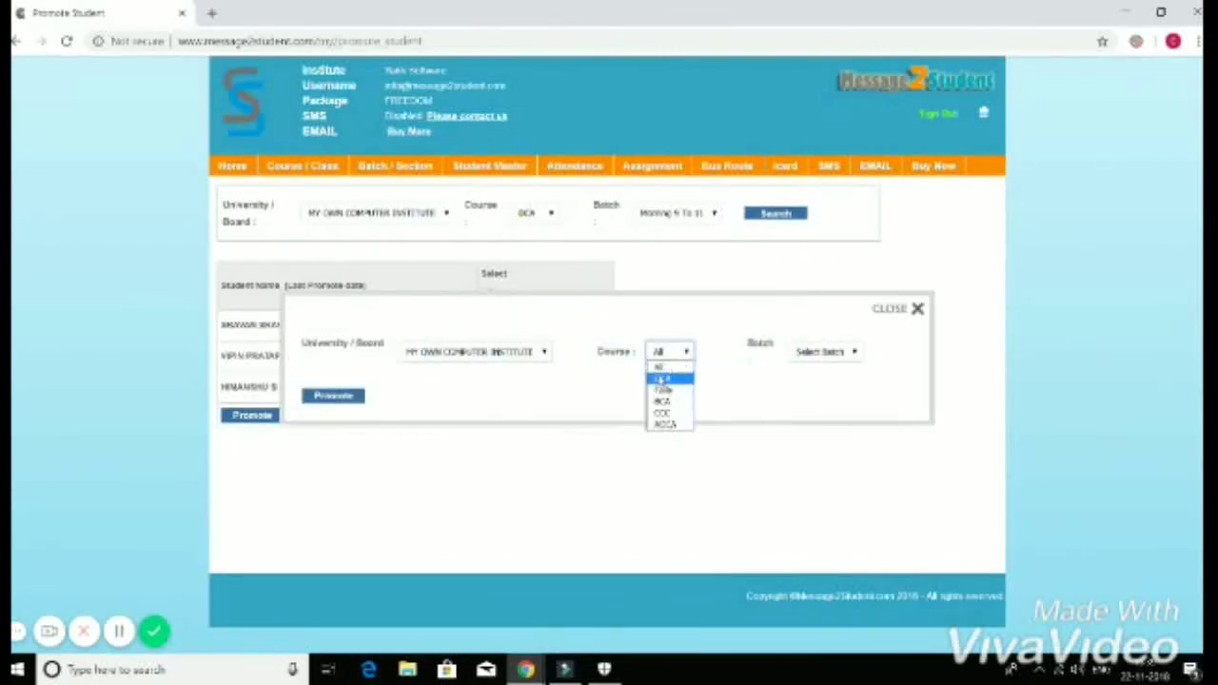
{"action": "left_click", "coordinate": [664, 378]}
{"action": "left_click", "coordinate": [832, 353]}
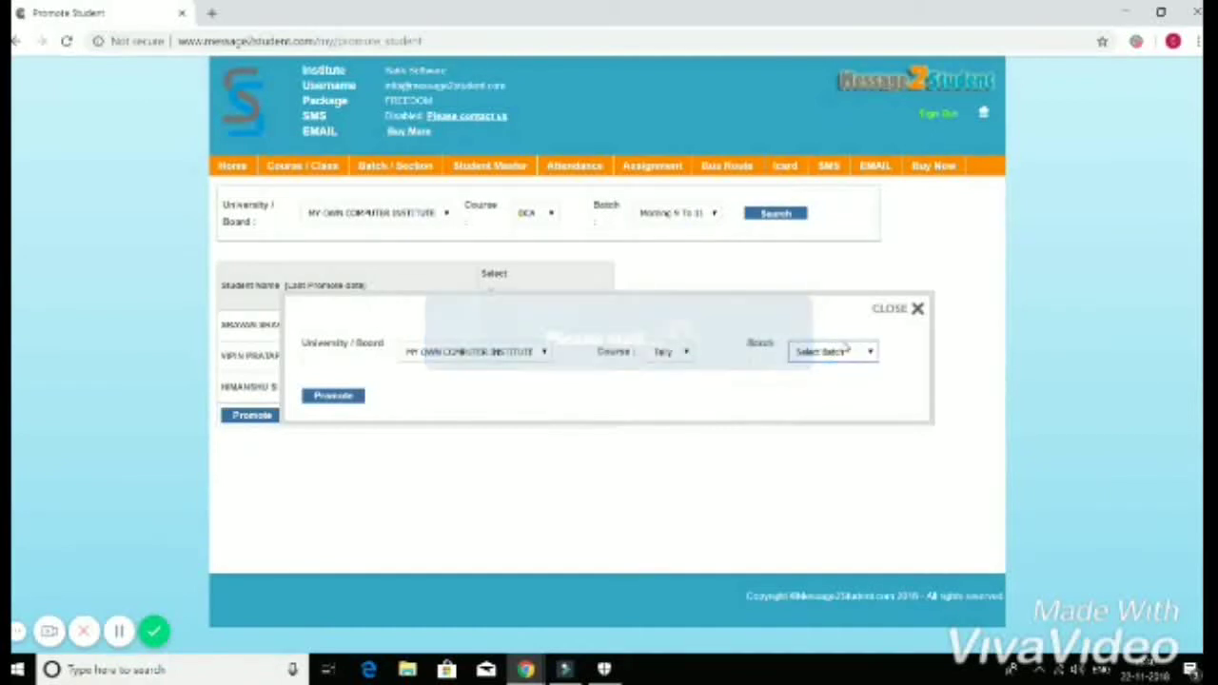
{"action": "left_click", "coordinate": [828, 352]}
{"action": "left_click", "coordinate": [818, 381]}
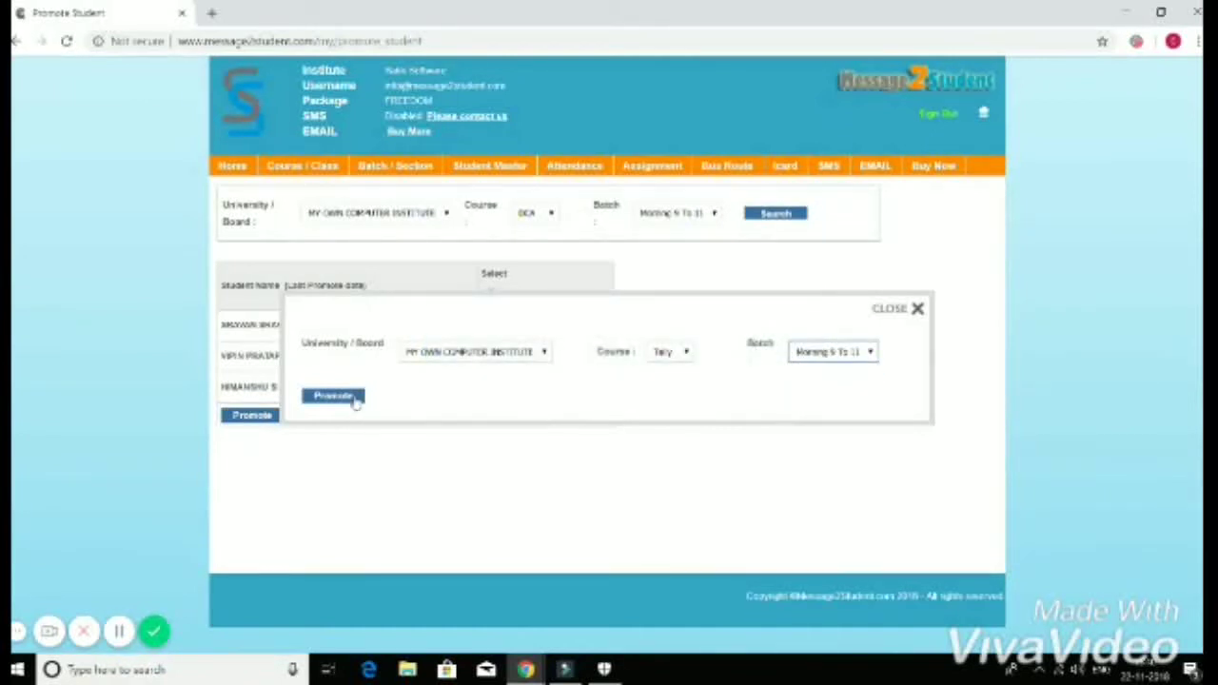
{"action": "left_click", "coordinate": [244, 167]}
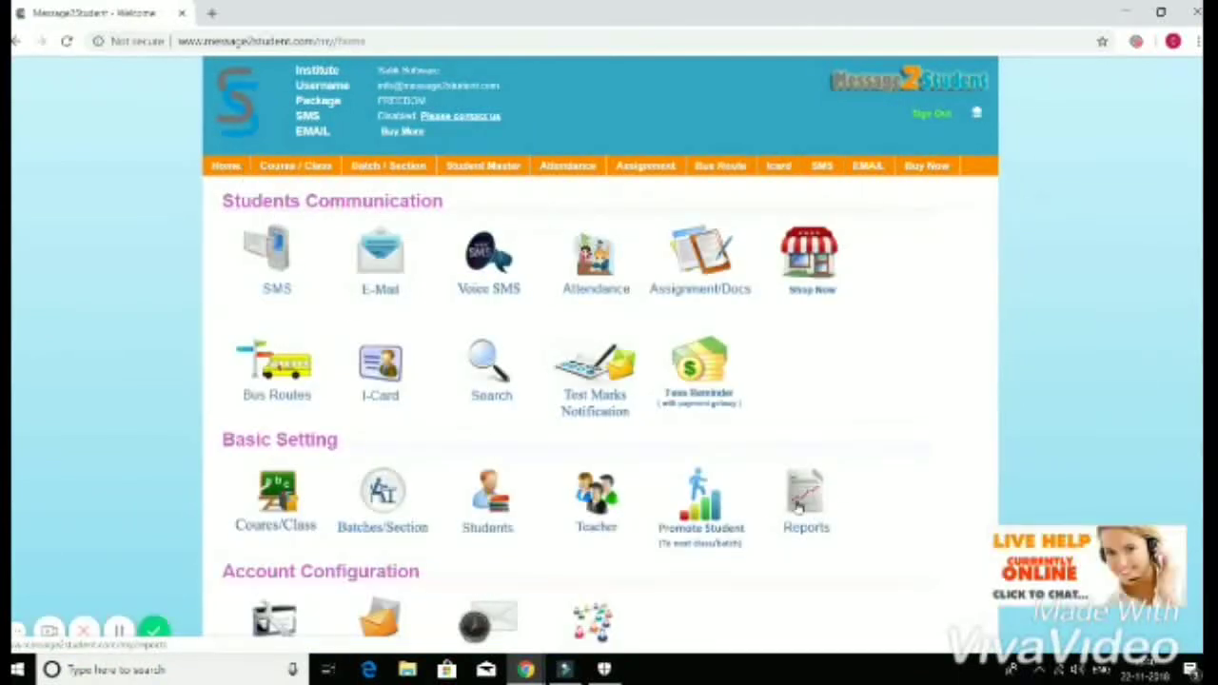
Step: Open the Total Students Report, filter it by the DCA course and its morning batch, view the From Date calendar, and return to all reports
{"action": "left_click", "coordinate": [800, 507]}
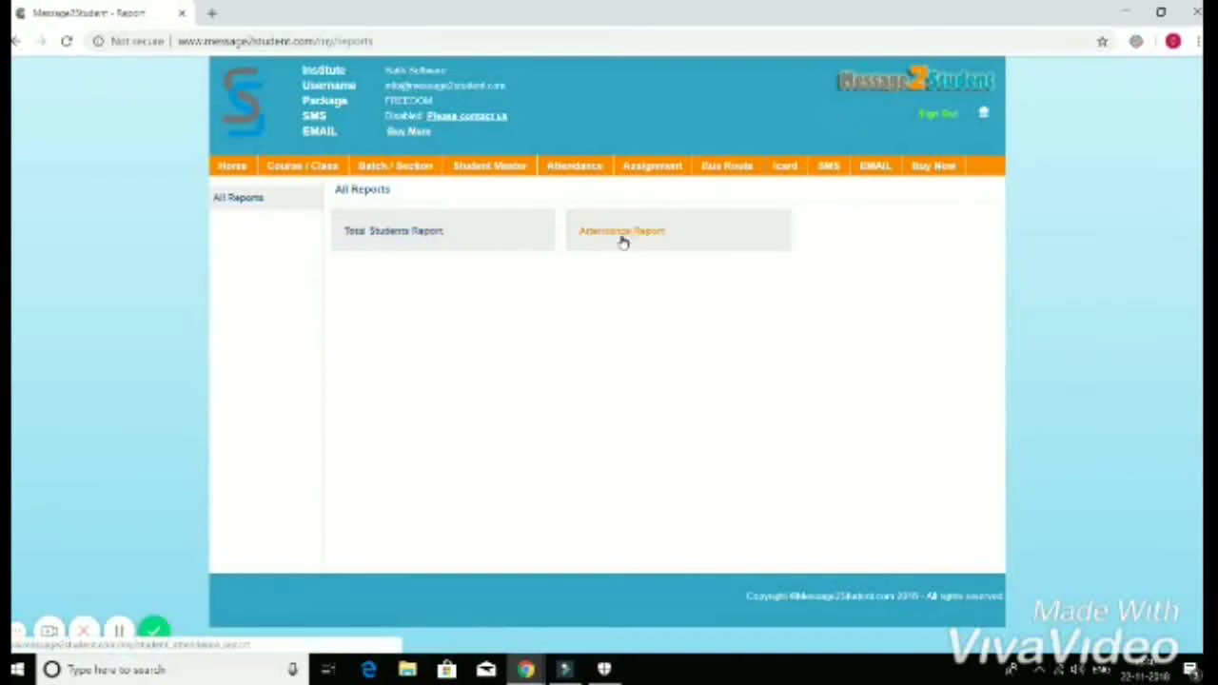
{"action": "left_click", "coordinate": [386, 239]}
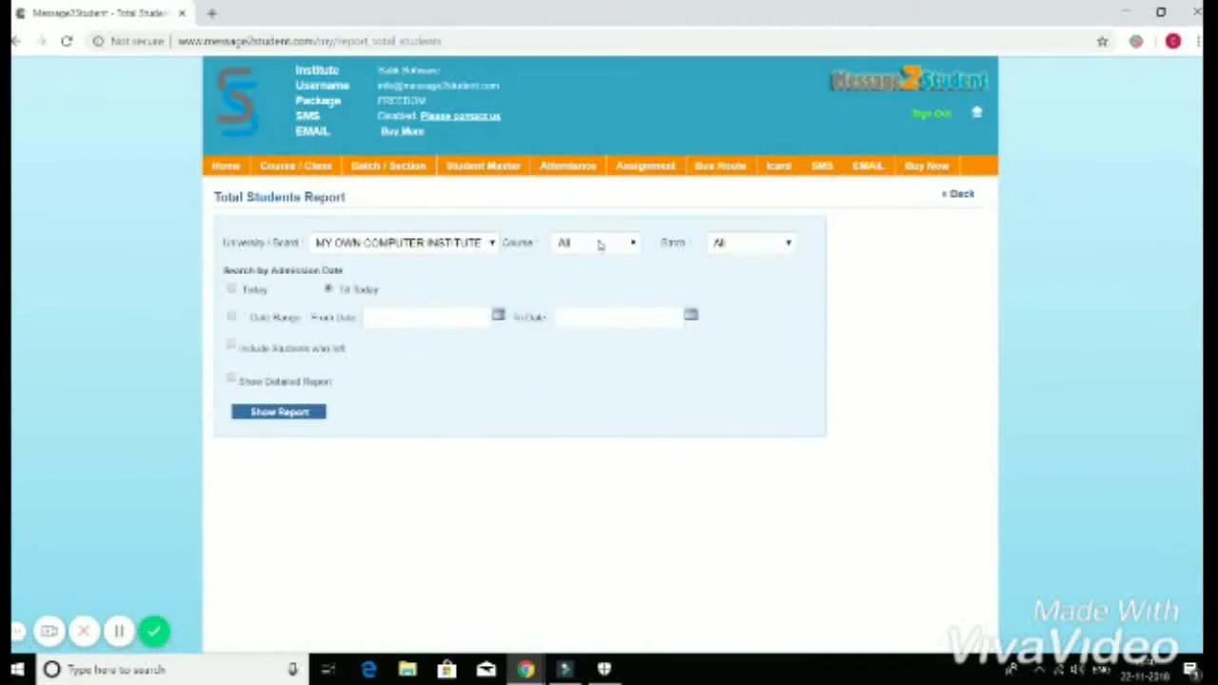
{"action": "left_click", "coordinate": [599, 246]}
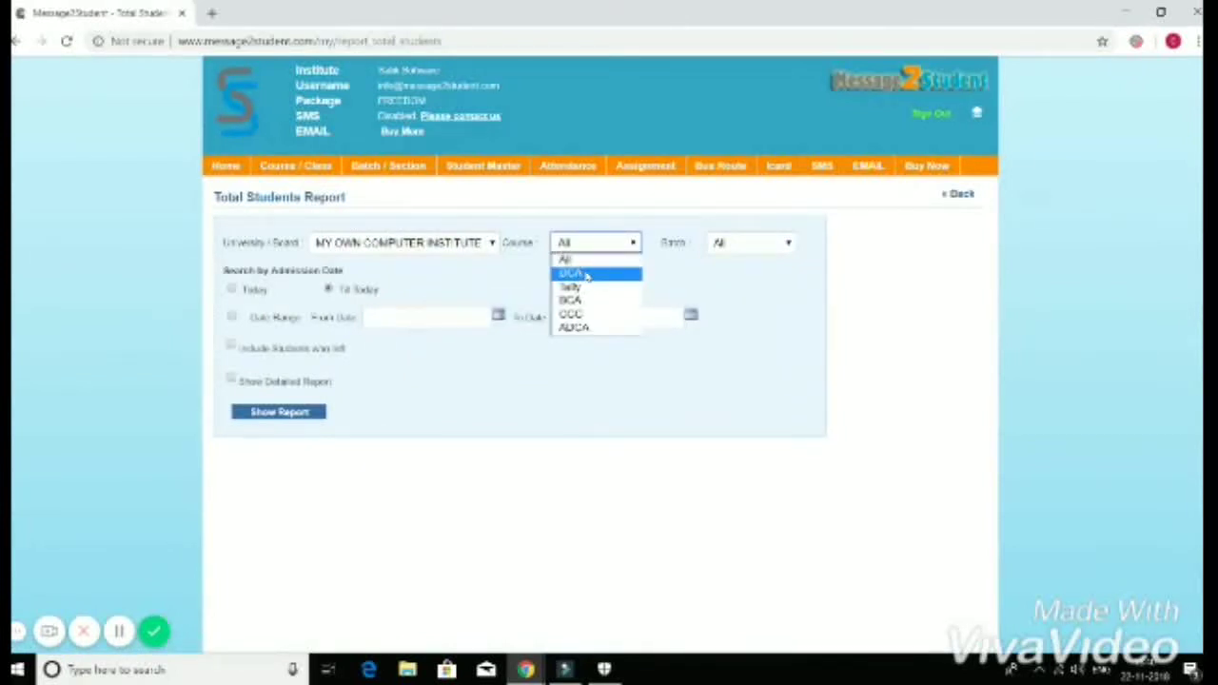
{"action": "left_click", "coordinate": [586, 275]}
{"action": "left_click", "coordinate": [739, 243]}
{"action": "left_click", "coordinate": [761, 261]}
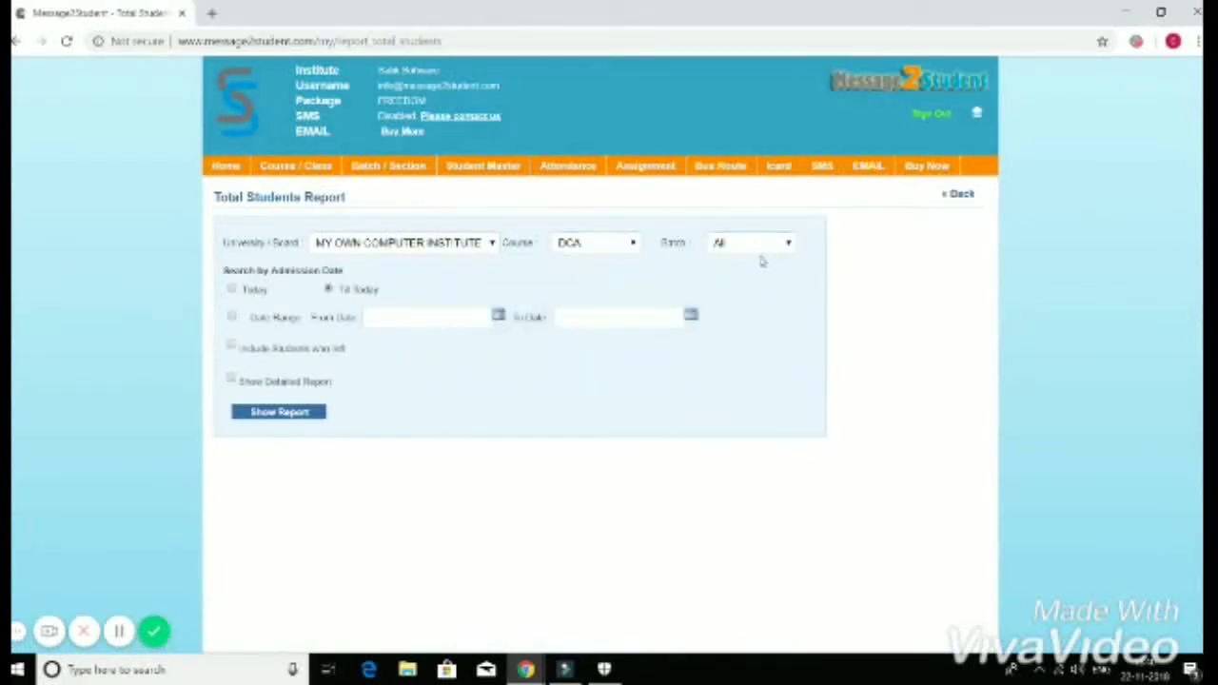
{"action": "left_click", "coordinate": [761, 245]}
{"action": "left_click", "coordinate": [752, 274]}
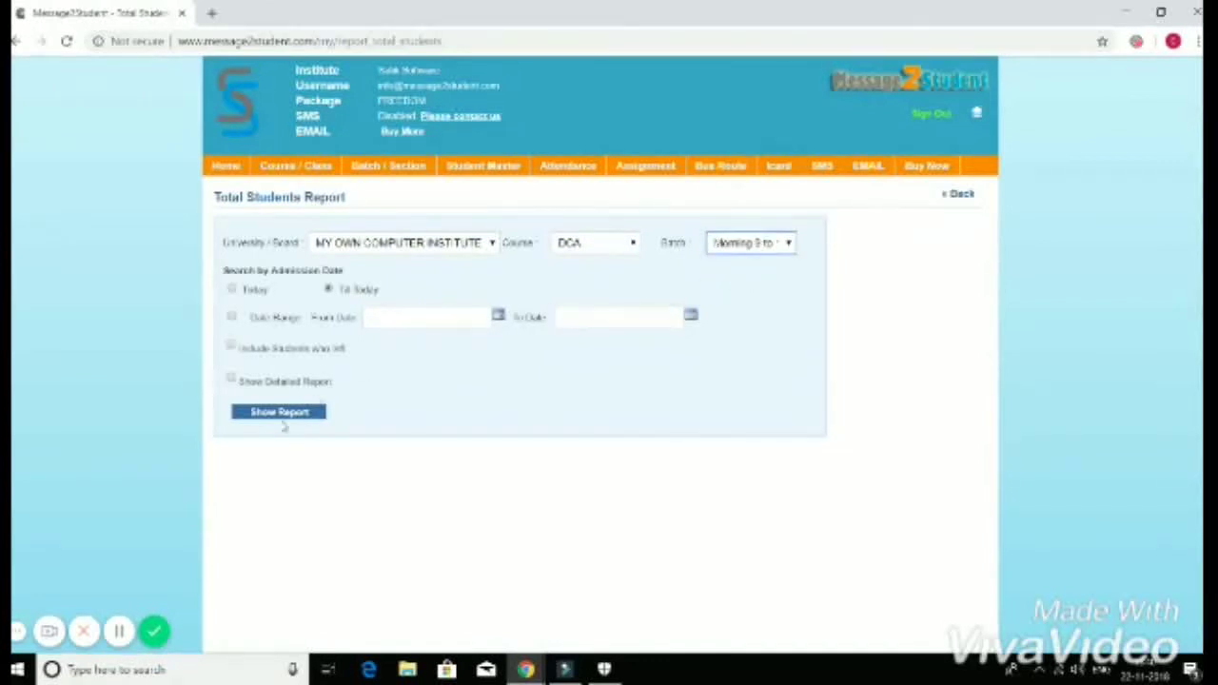
{"action": "left_click", "coordinate": [389, 317]}
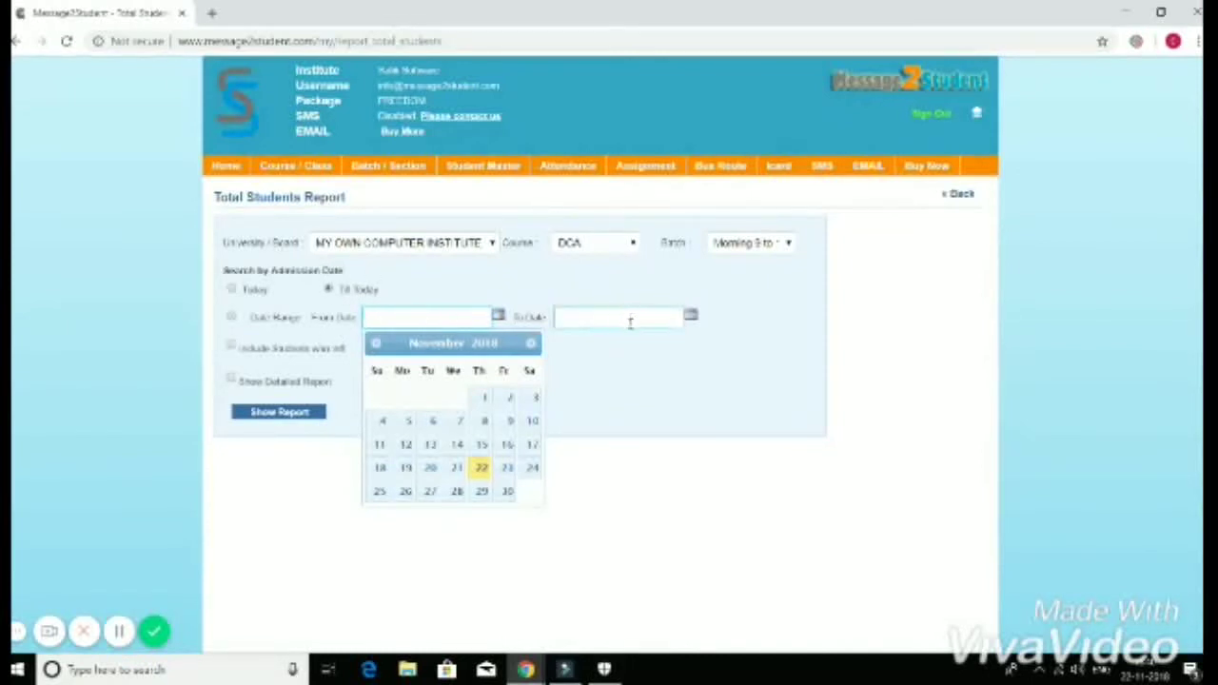
{"action": "left_click", "coordinate": [961, 196]}
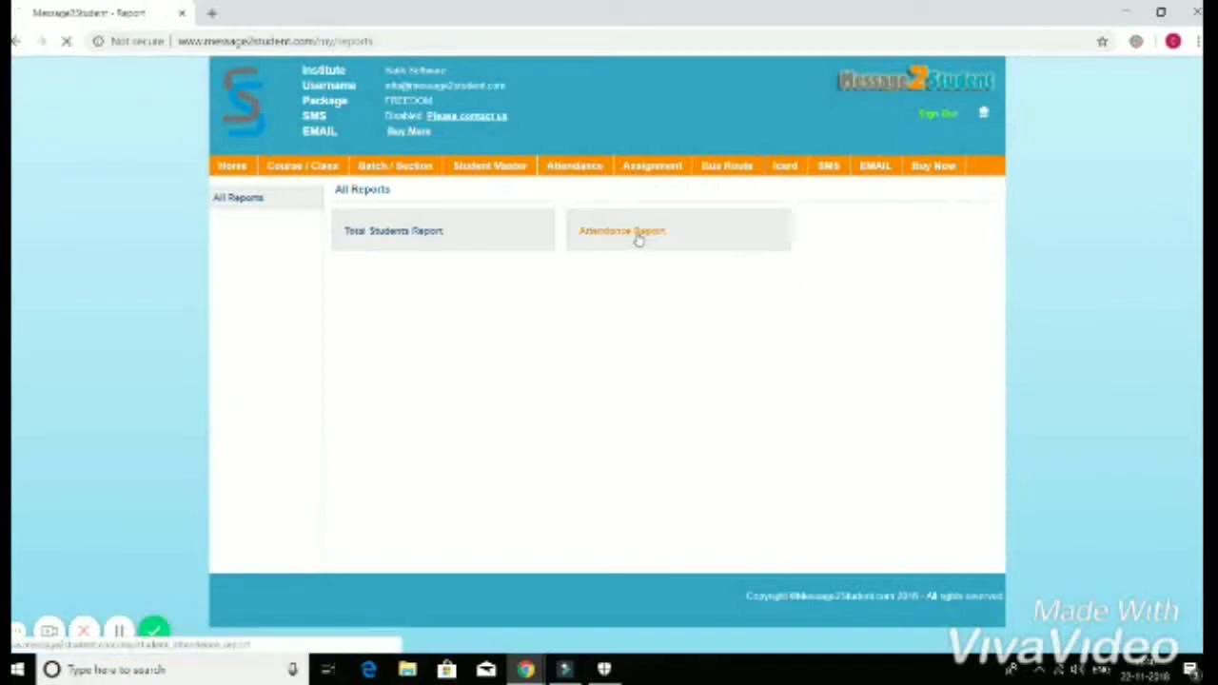
Step: Examine the Attendance Report's course choices and Date Range calendars, and return to the home dashboard without running the report
{"action": "left_click", "coordinate": [639, 239]}
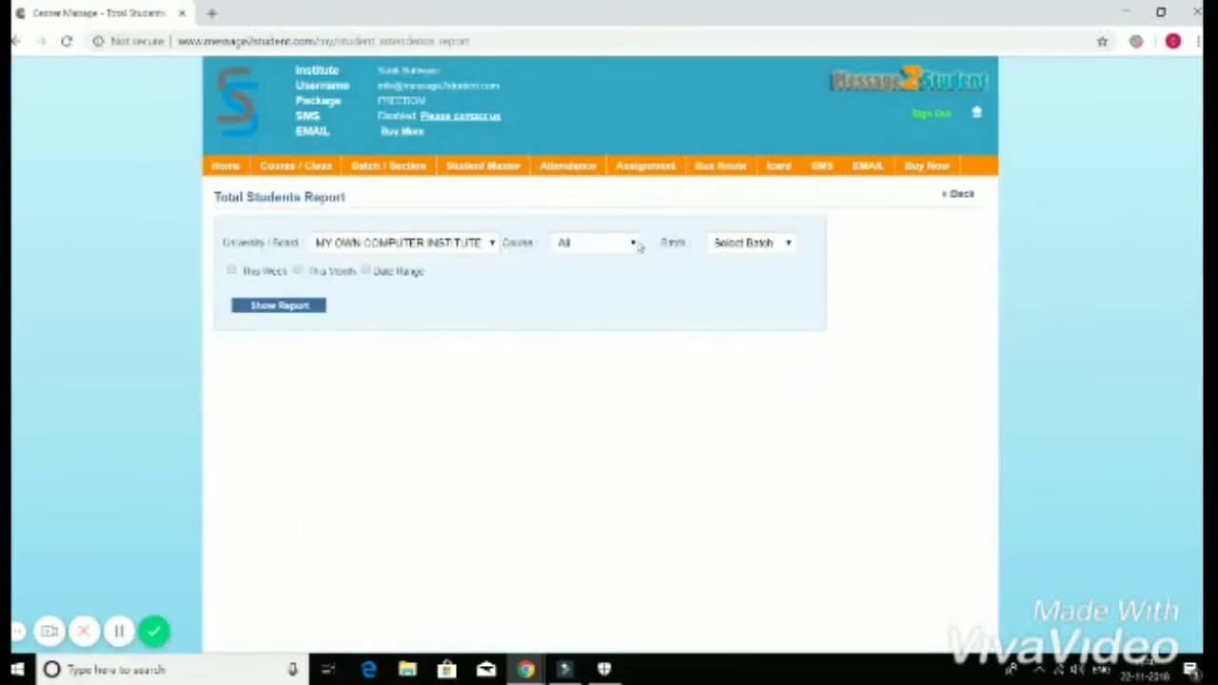
{"action": "left_click", "coordinate": [635, 243]}
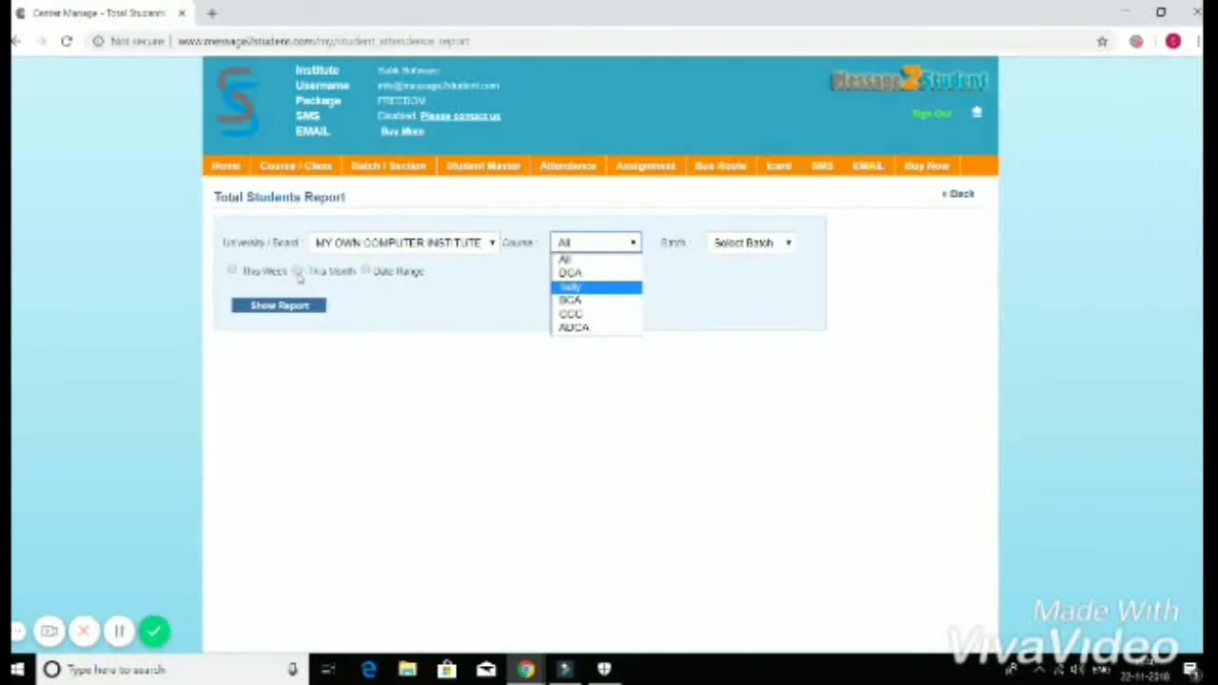
{"action": "left_click", "coordinate": [370, 273]}
{"action": "left_click", "coordinate": [367, 272]}
{"action": "left_click", "coordinate": [338, 301]}
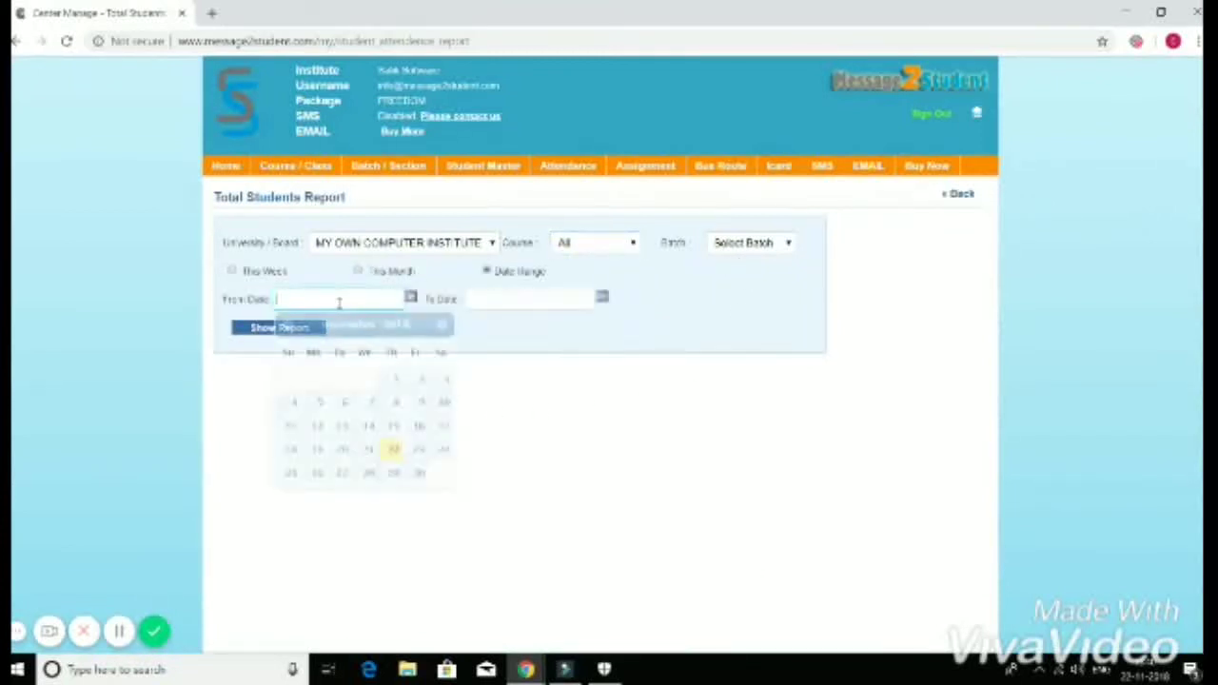
{"action": "left_click", "coordinate": [531, 299]}
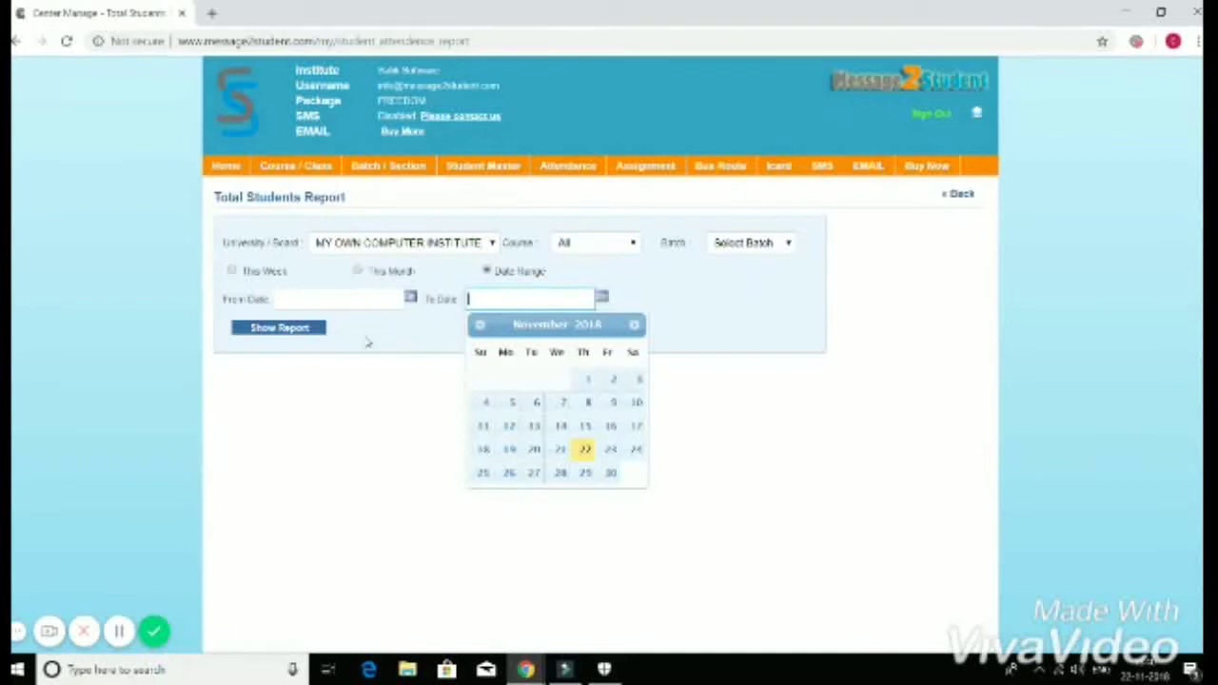
{"action": "left_click", "coordinate": [961, 201]}
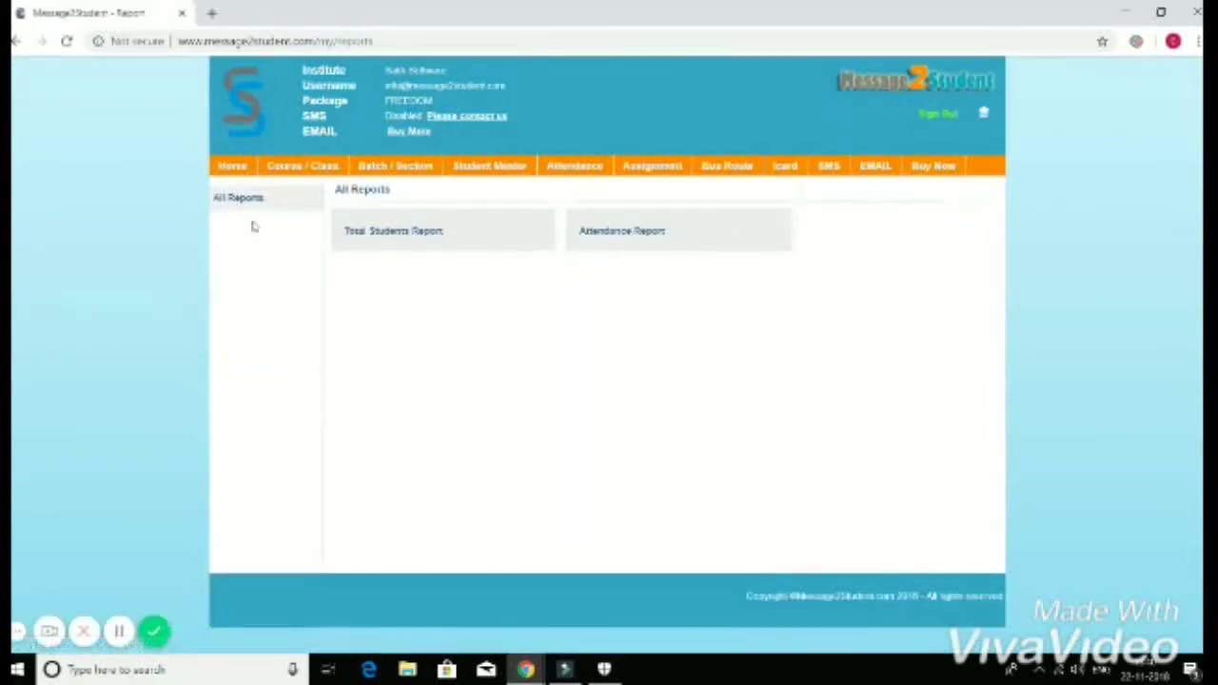
{"action": "left_click", "coordinate": [232, 171]}
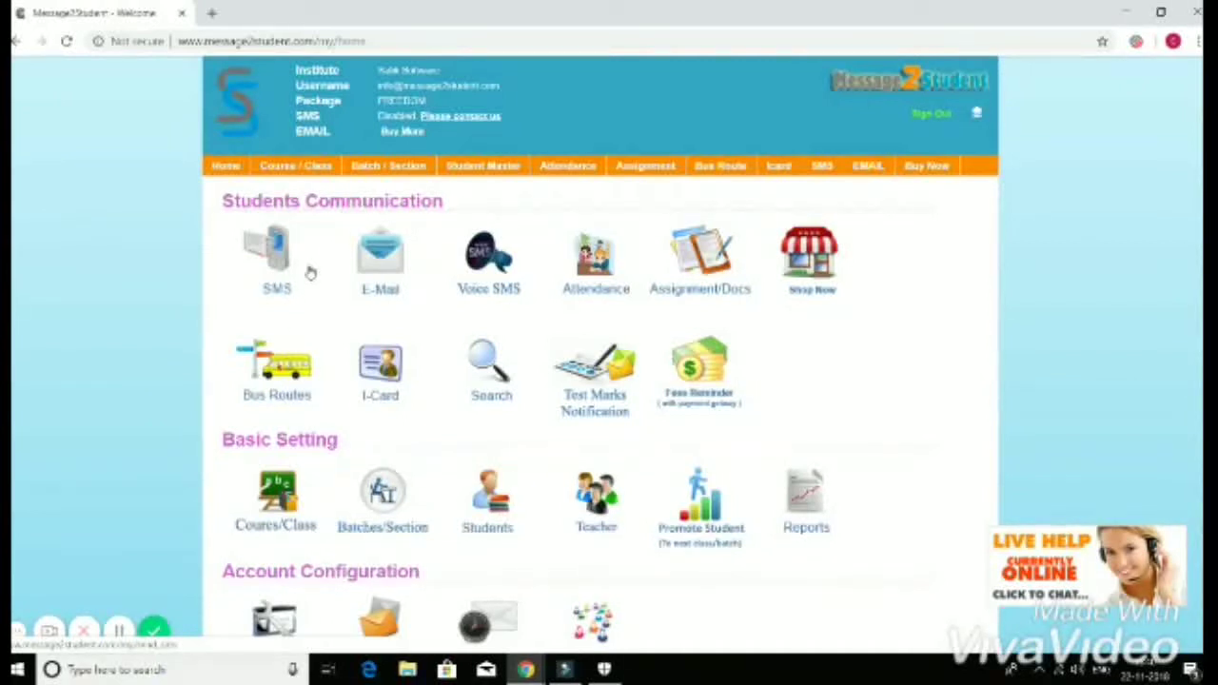
Step: Open the Send SMS page, enter the message "type your sms here", and set the recipients' University/Board to MY OWN COMPUTER INSTITUTE
{"action": "left_click", "coordinate": [281, 280]}
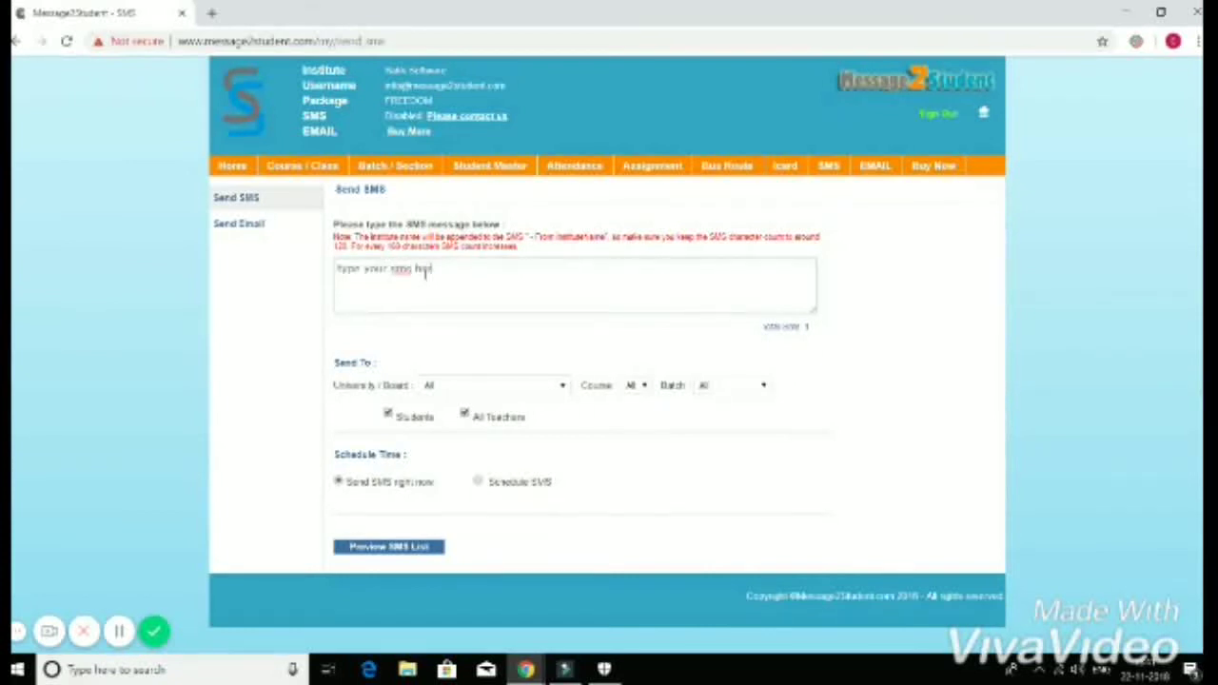
{"action": "triple_click", "coordinate": [425, 272]}
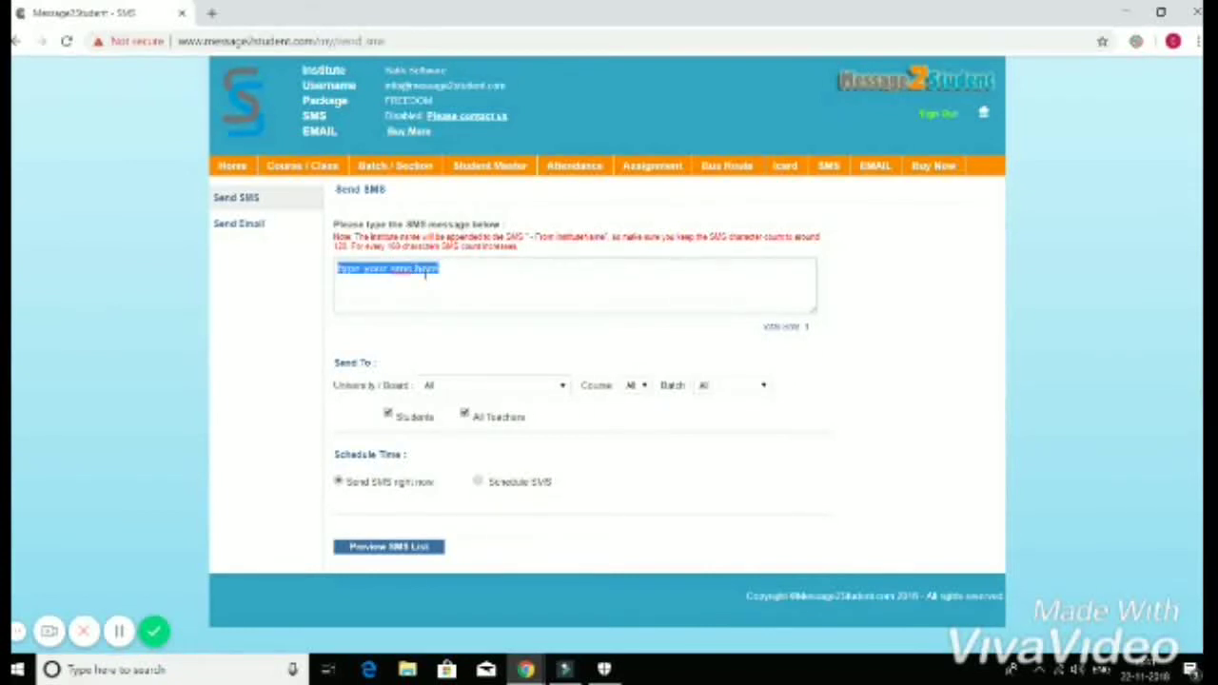
{"action": "left_click", "coordinate": [453, 271]}
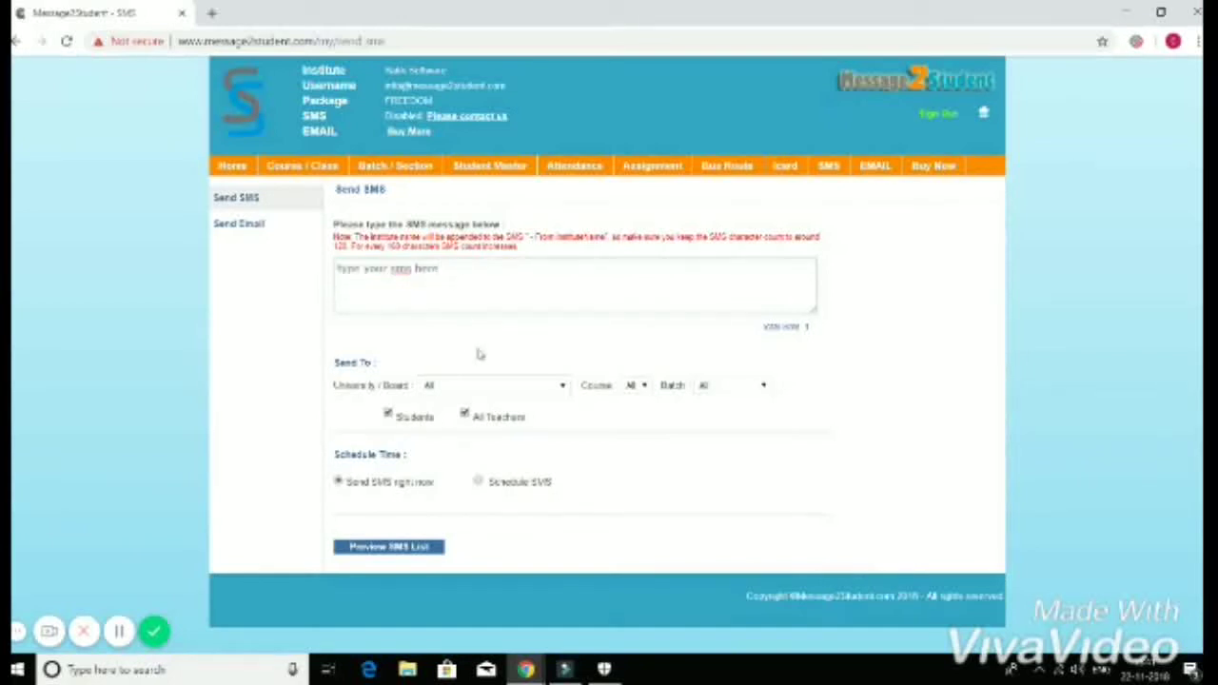
{"action": "left_click", "coordinate": [554, 388]}
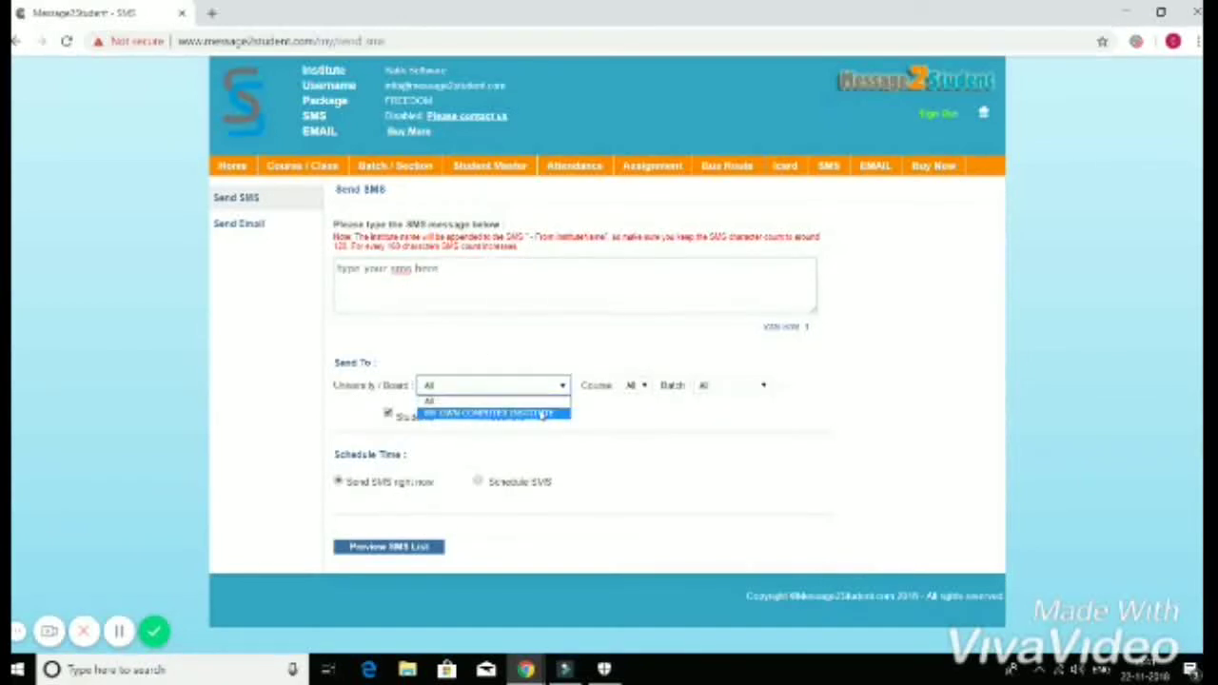
{"action": "left_click", "coordinate": [540, 414]}
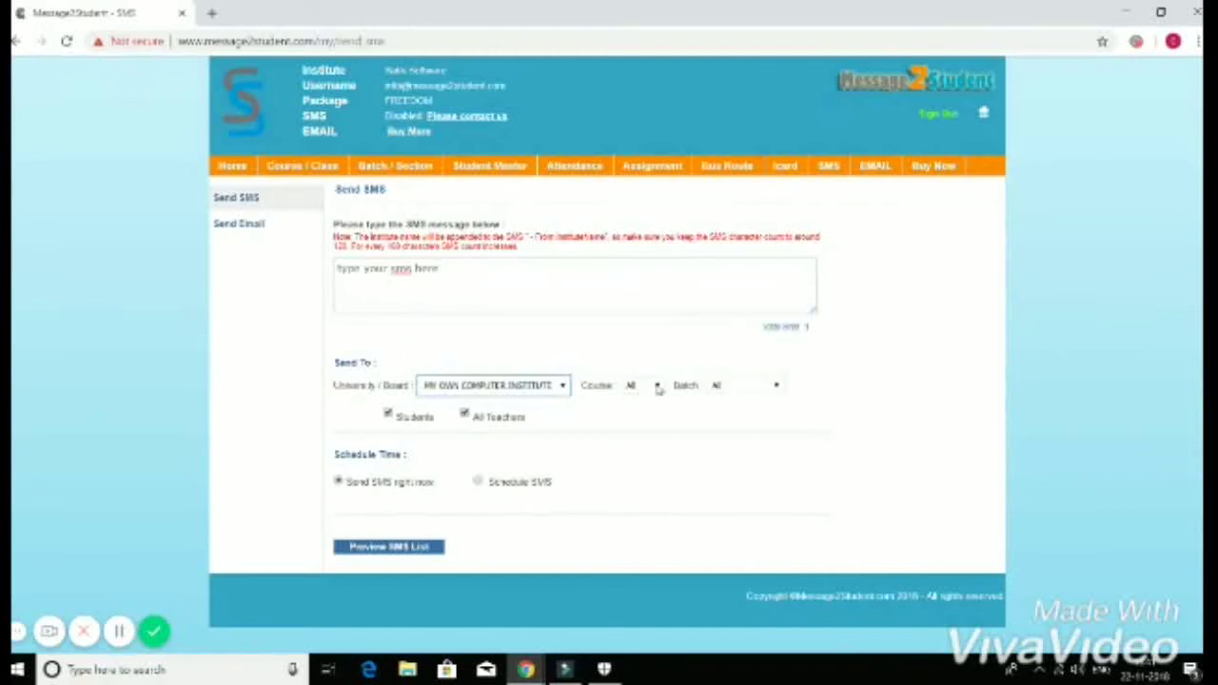
{"action": "left_click", "coordinate": [657, 386]}
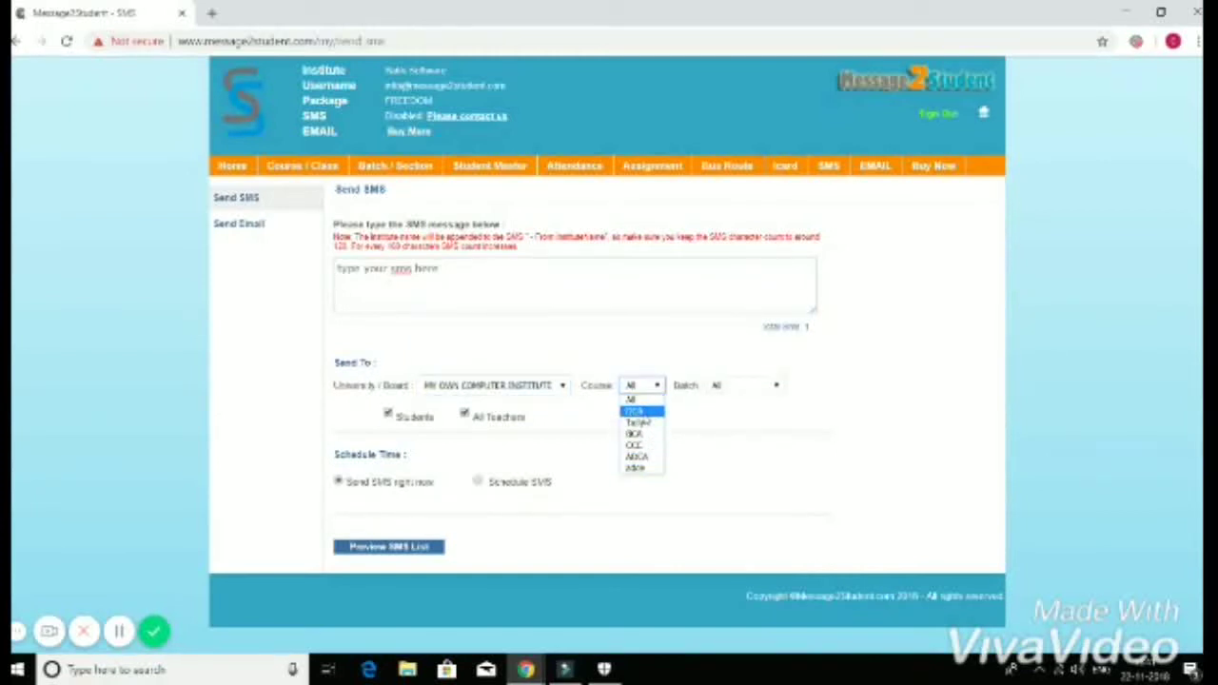
{"action": "left_click", "coordinate": [635, 411]}
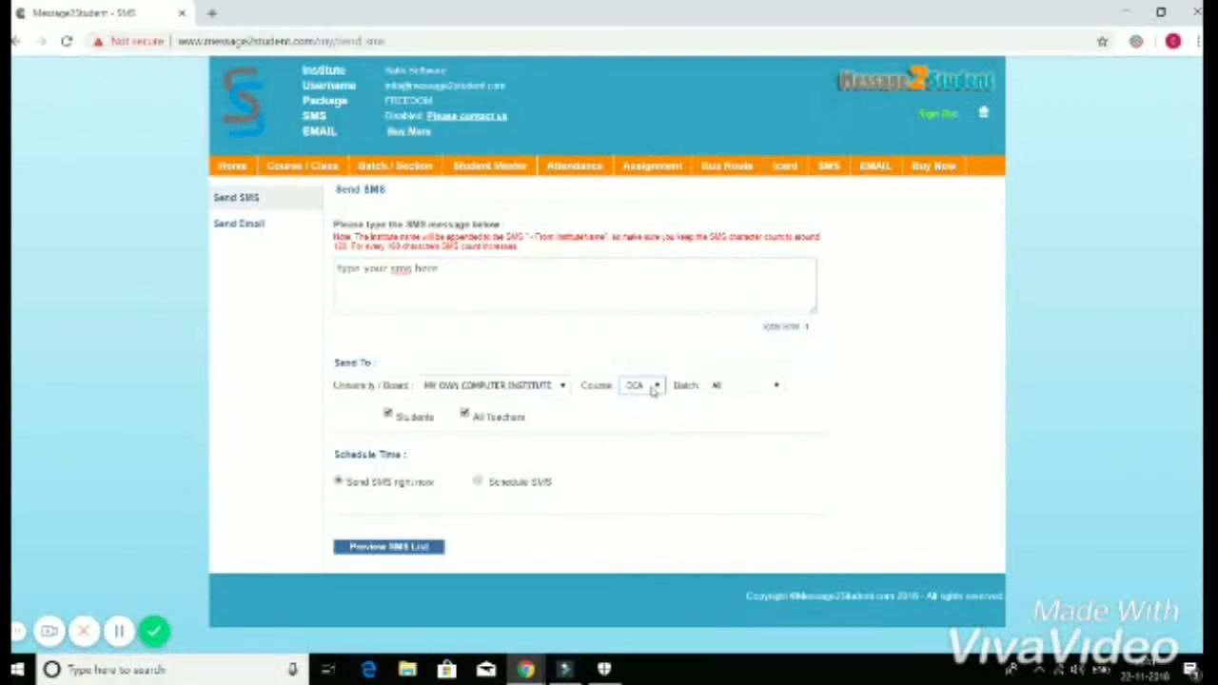
{"action": "left_click", "coordinate": [653, 387]}
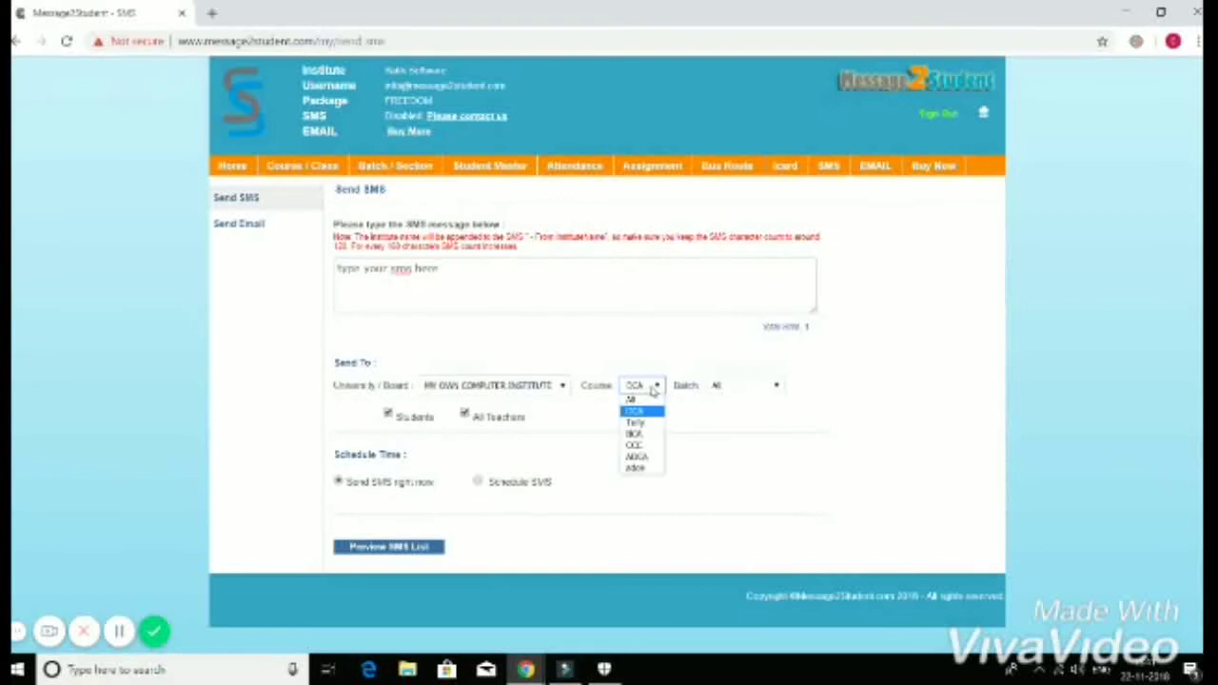
{"action": "left_click", "coordinate": [650, 401]}
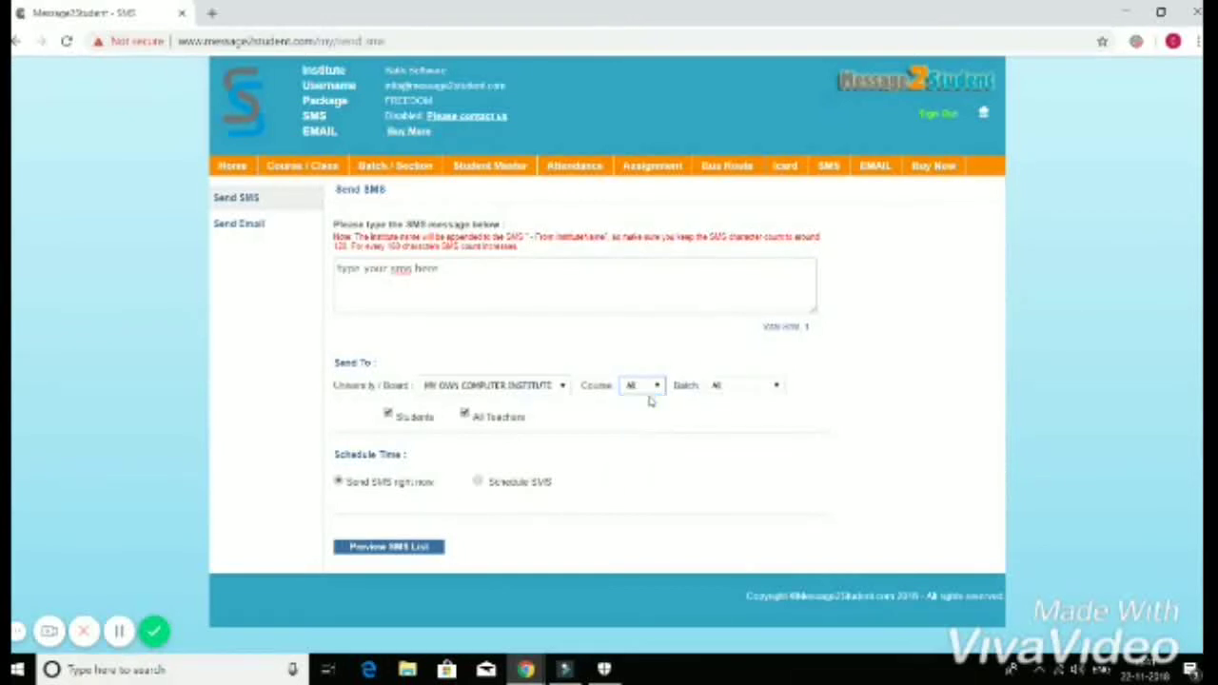
Step: Narrow the SMS recipients to the Tally course and its Morning 9 To 11 batch
{"action": "left_click", "coordinate": [651, 392]}
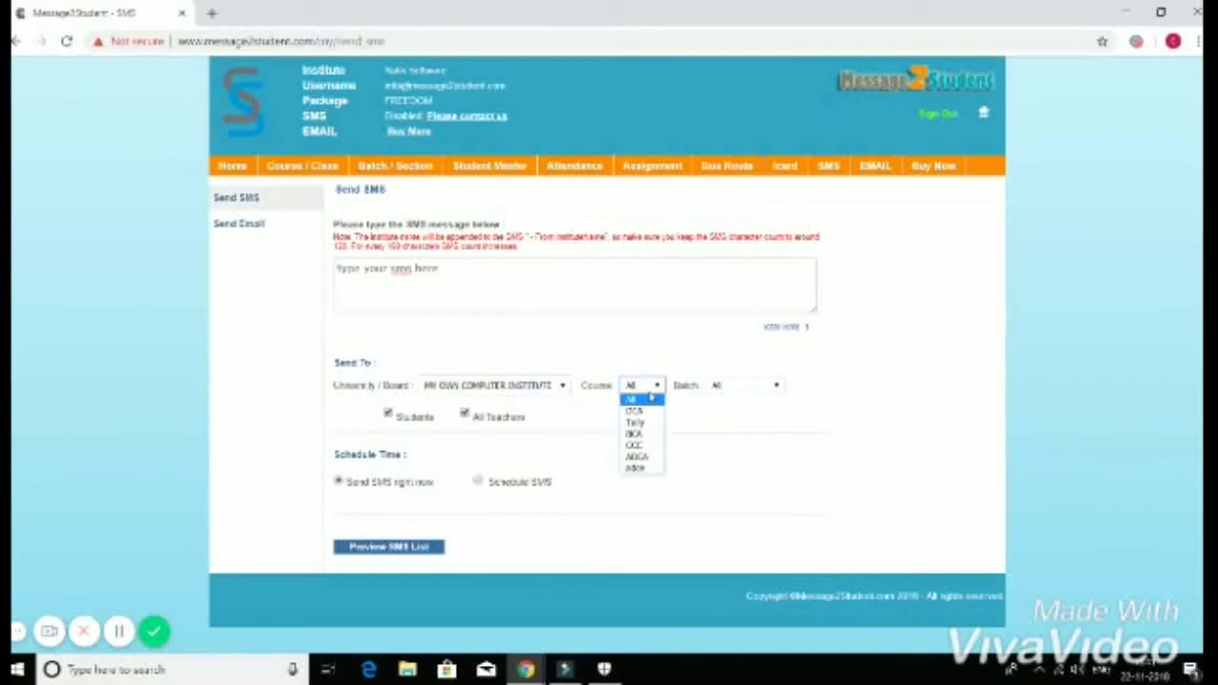
{"action": "left_click", "coordinate": [639, 423]}
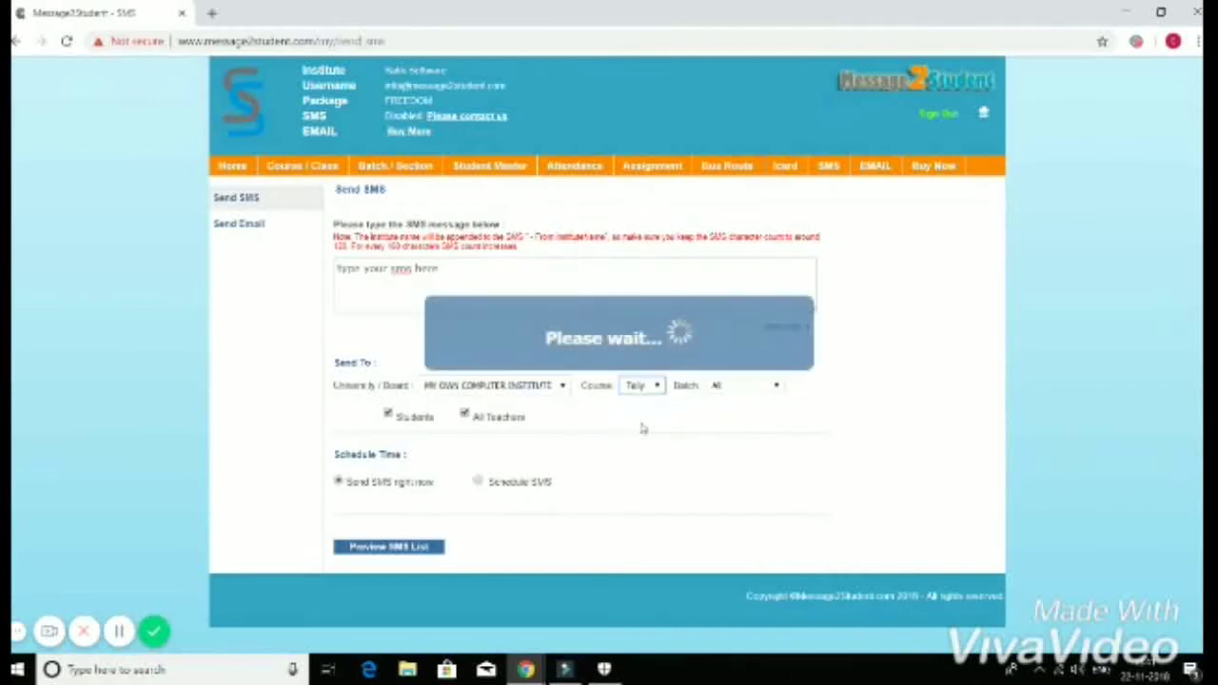
{"action": "left_click", "coordinate": [736, 392]}
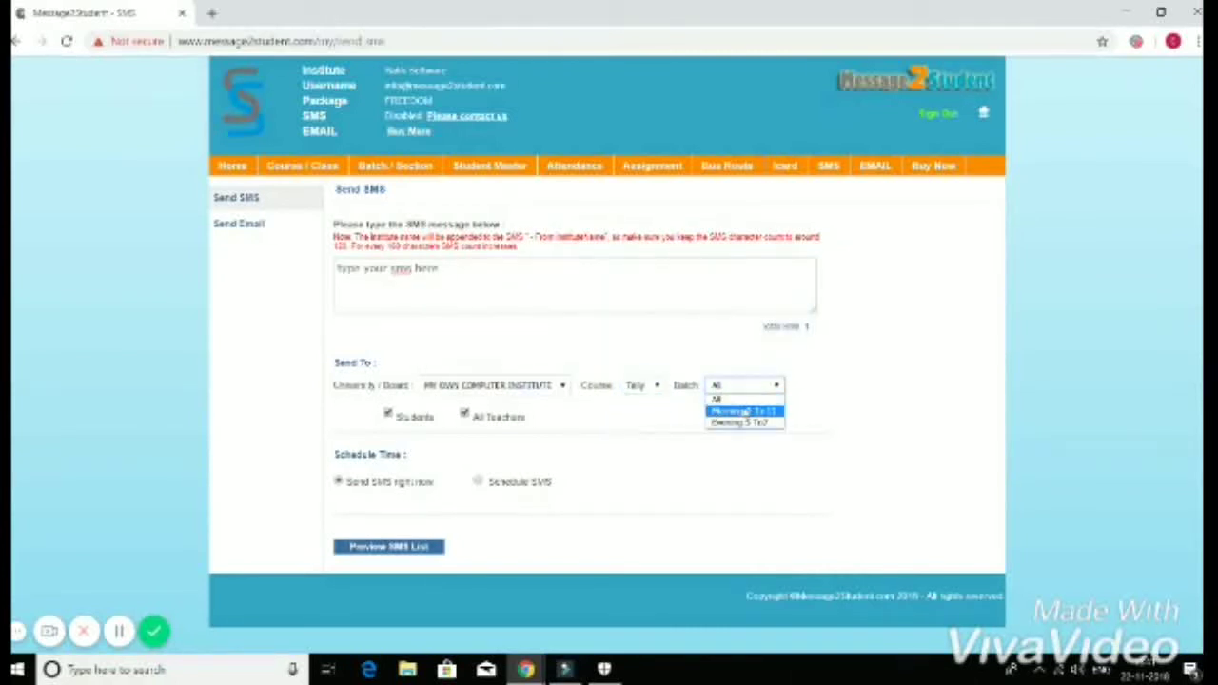
{"action": "left_click", "coordinate": [744, 412]}
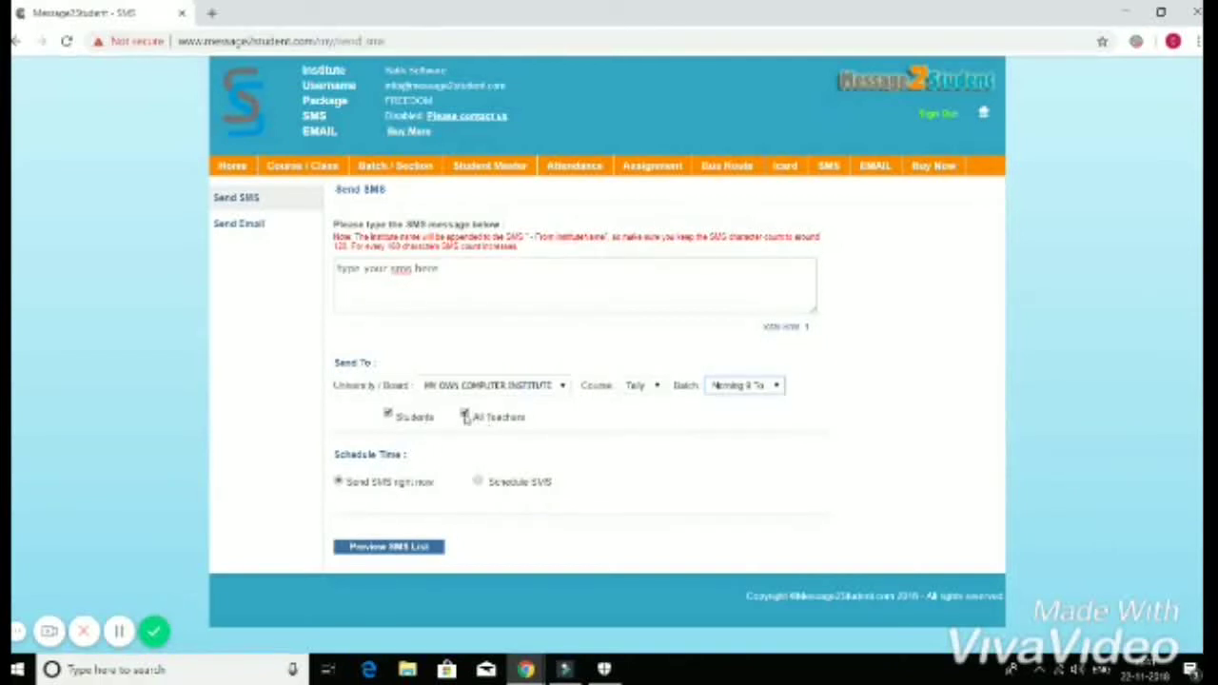
Step: Exclude all teachers from the SMS recipients, preview the SMS list, and close the preview without sending
{"action": "double_click", "coordinate": [426, 269]}
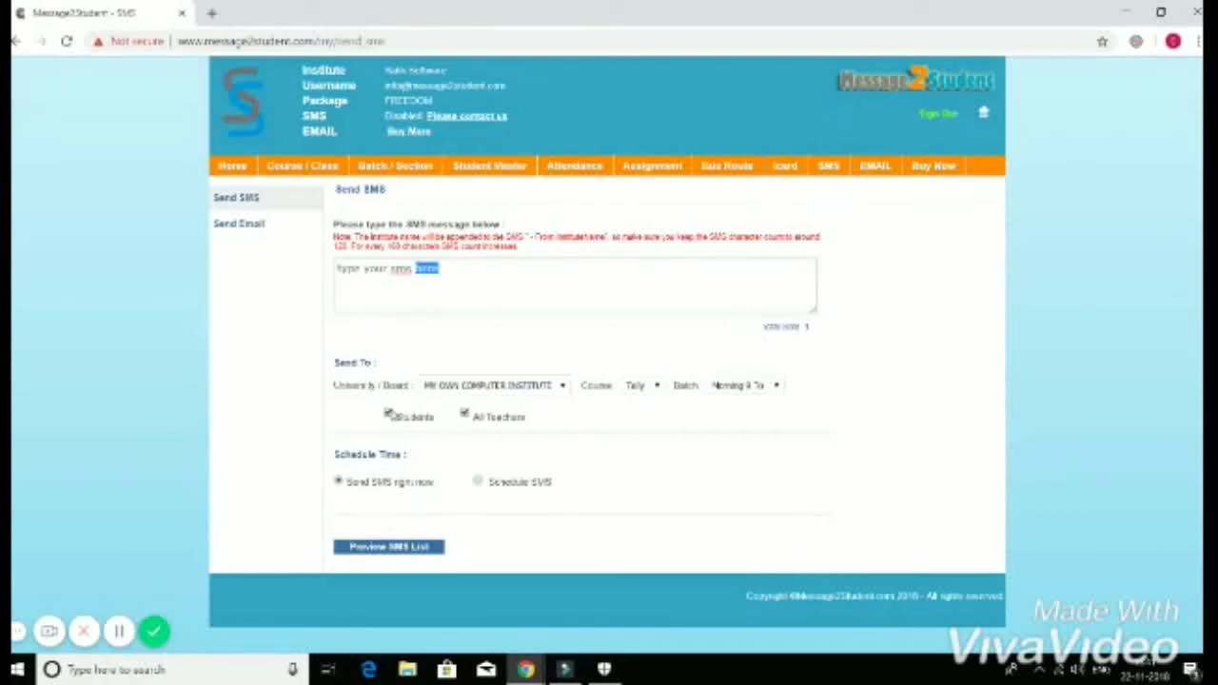
{"action": "left_click", "coordinate": [465, 416]}
{"action": "left_click", "coordinate": [411, 550]}
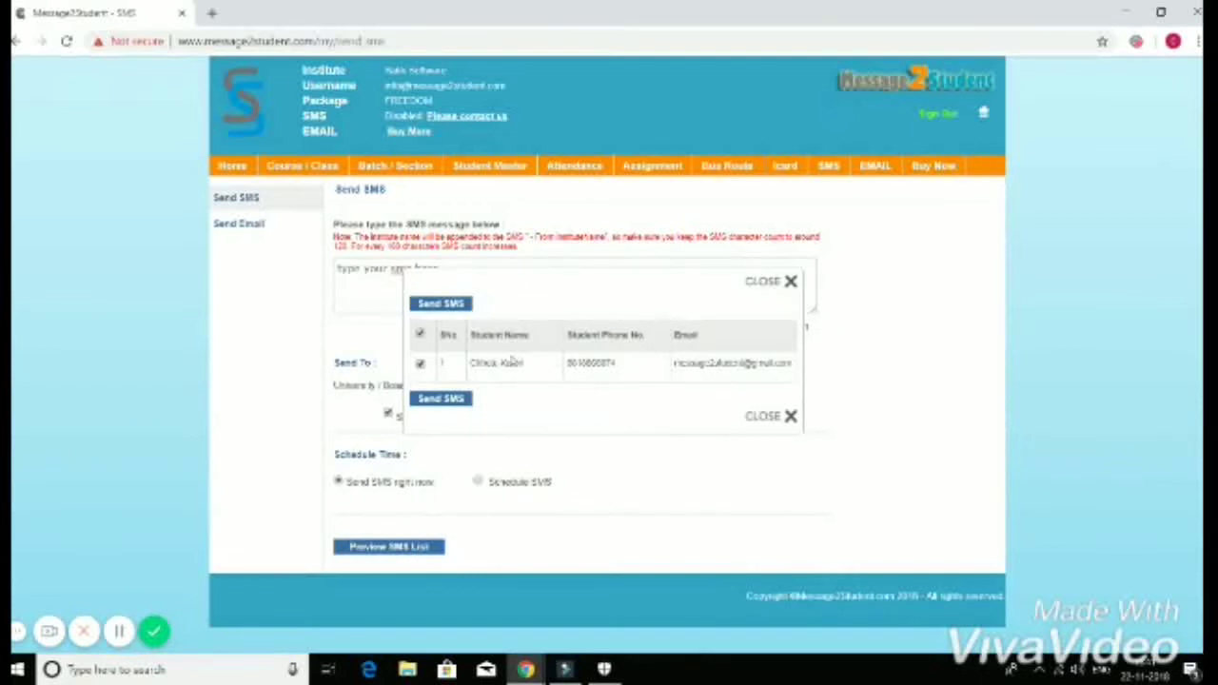
{"action": "left_click", "coordinate": [789, 281]}
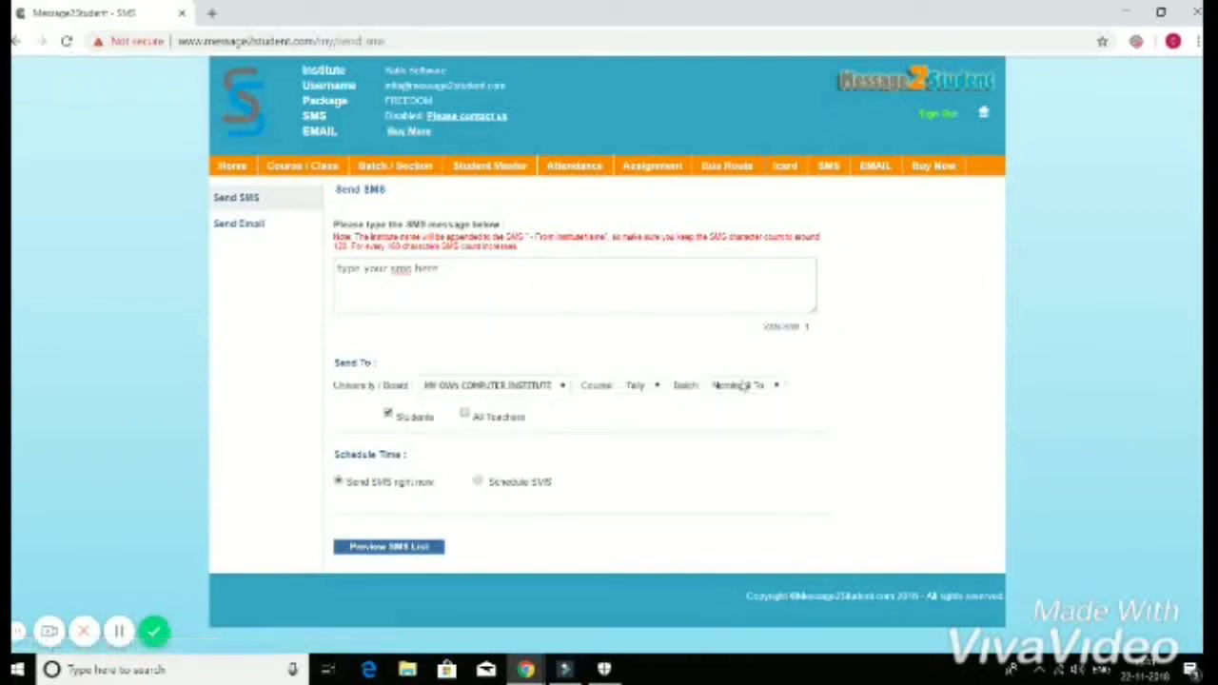
Step: Set the SMS recipients' batch to All, preview the SMS list again, and close it without sending
{"action": "left_click", "coordinate": [744, 385]}
{"action": "left_click", "coordinate": [723, 399]}
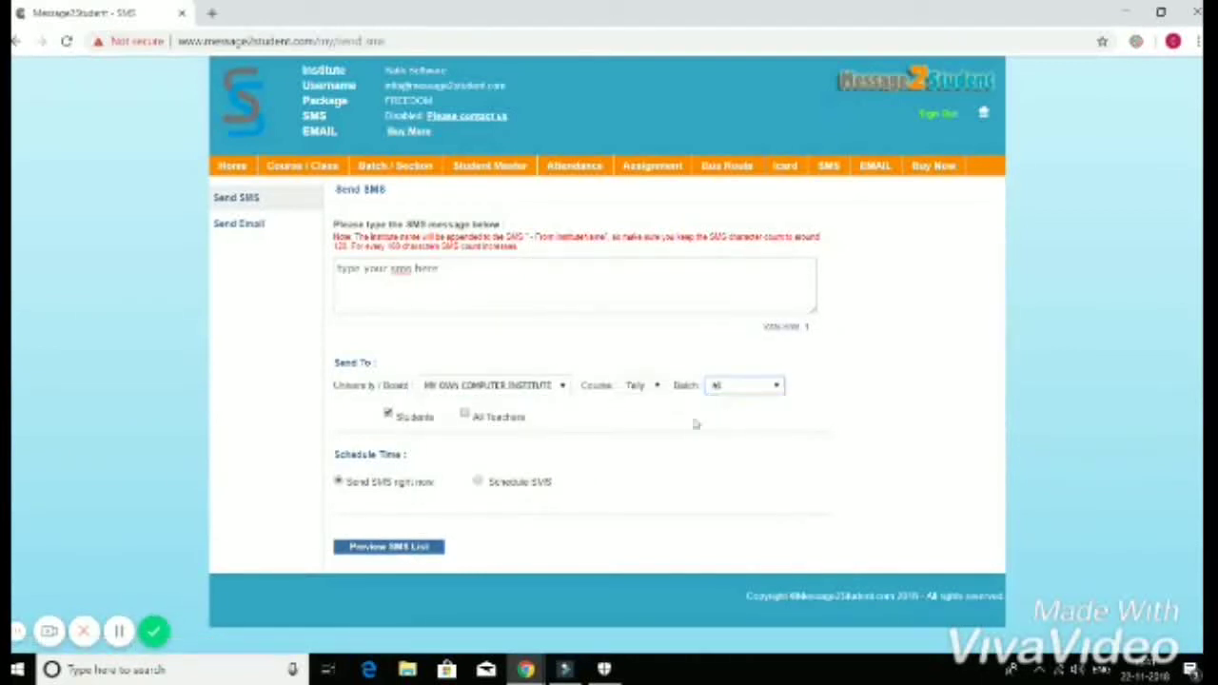
{"action": "left_click", "coordinate": [388, 548]}
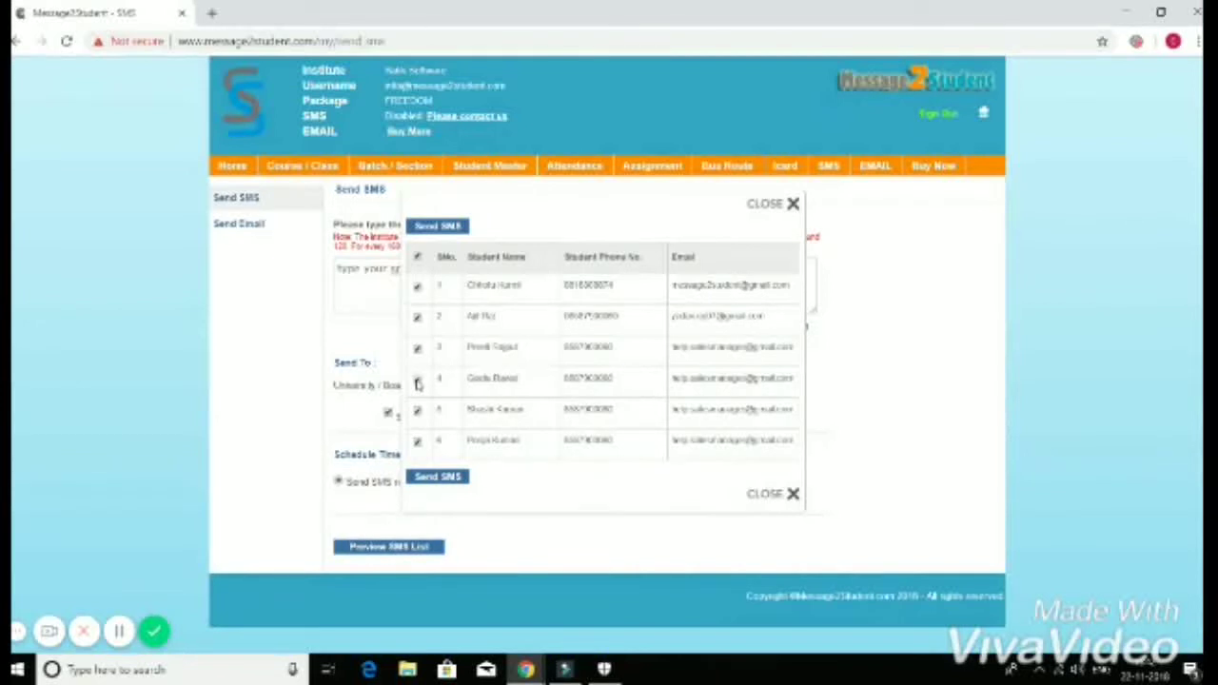
{"action": "left_click", "coordinate": [790, 205]}
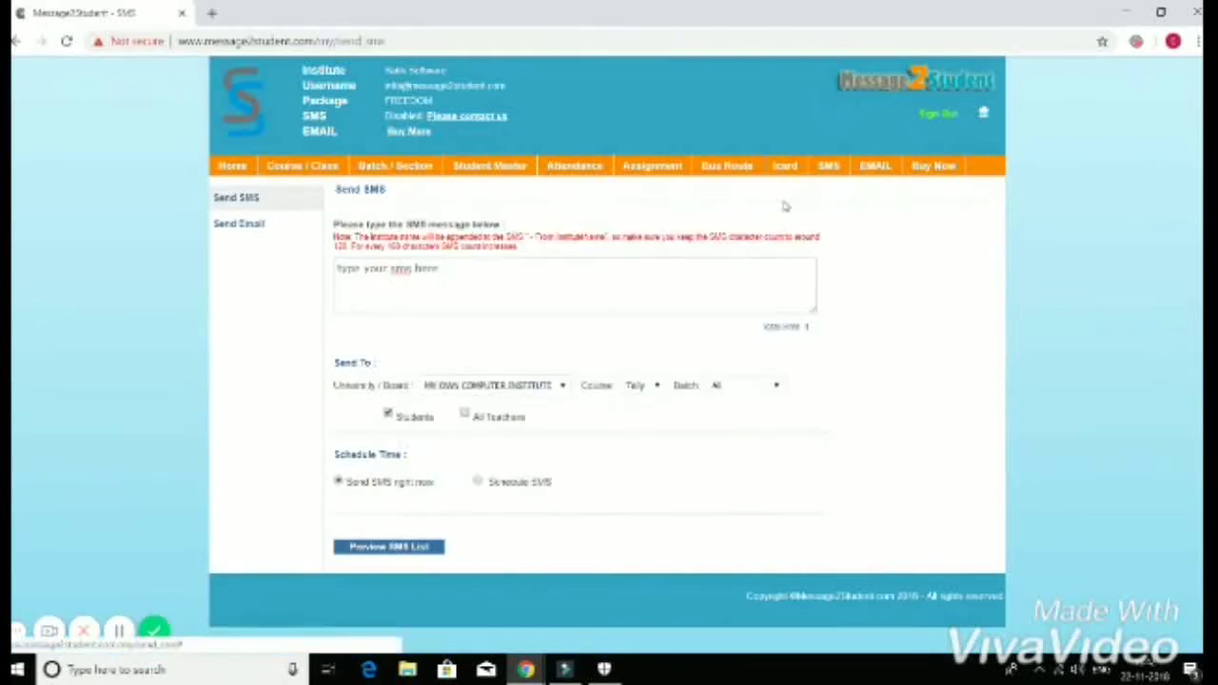
Step: Open the Send Email page from the home dashboard and enter "type your sms here" as both the subject and the message
{"action": "left_click", "coordinate": [226, 166]}
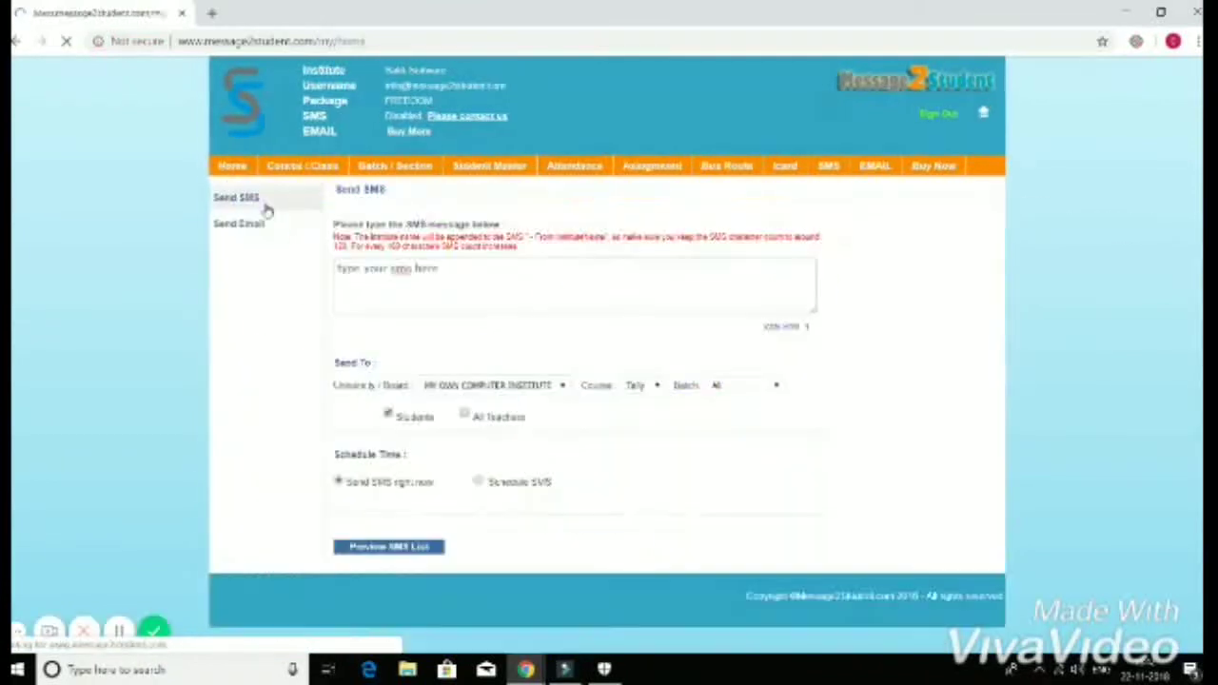
{"action": "left_click", "coordinate": [382, 269]}
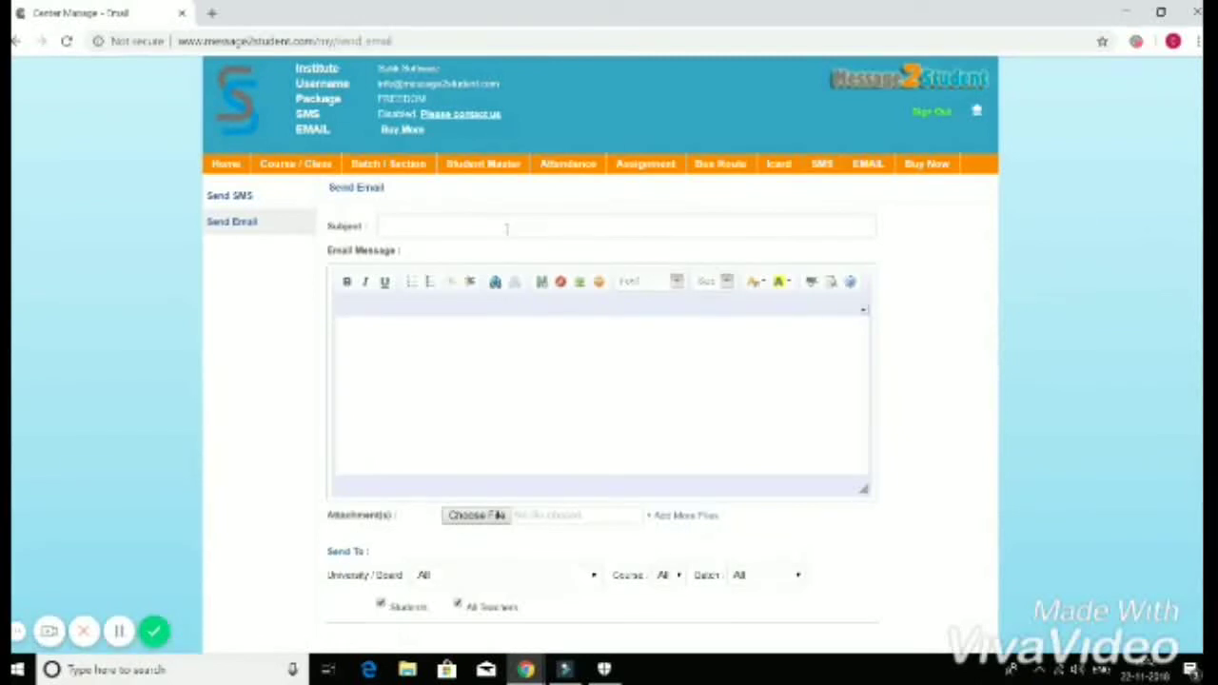
{"action": "left_click", "coordinate": [475, 382]}
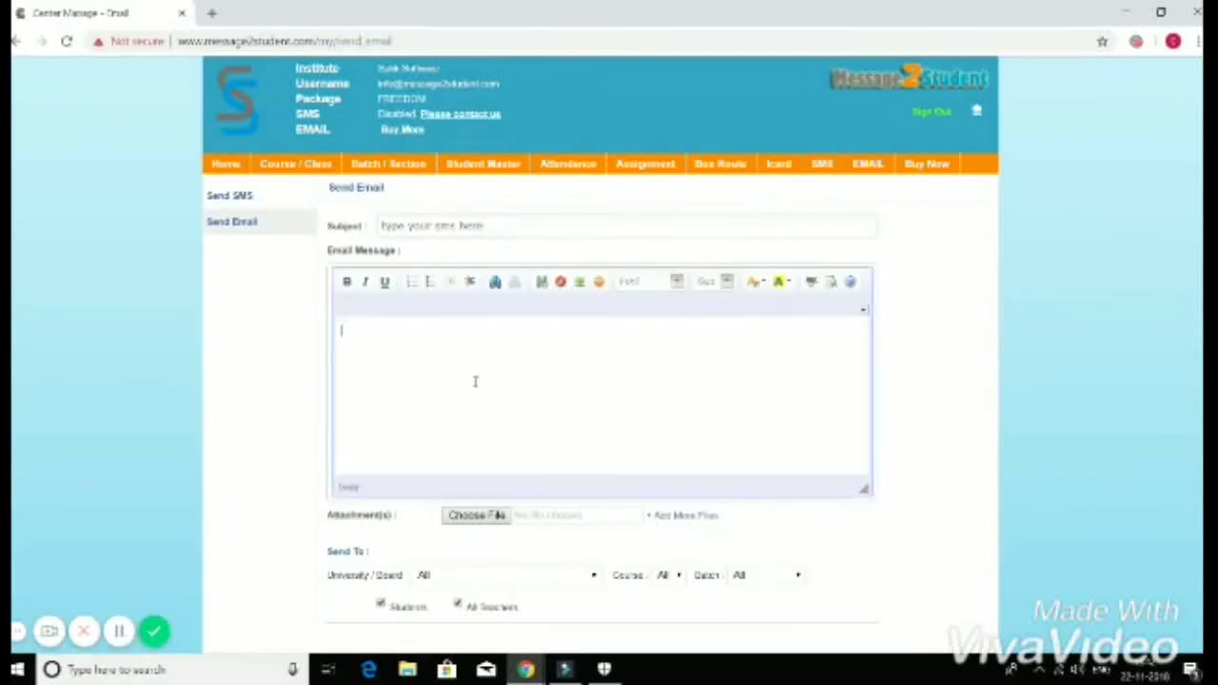
{"action": "scroll", "coordinate": [519, 533], "scroll_direction": "down", "scroll_amount": 1}
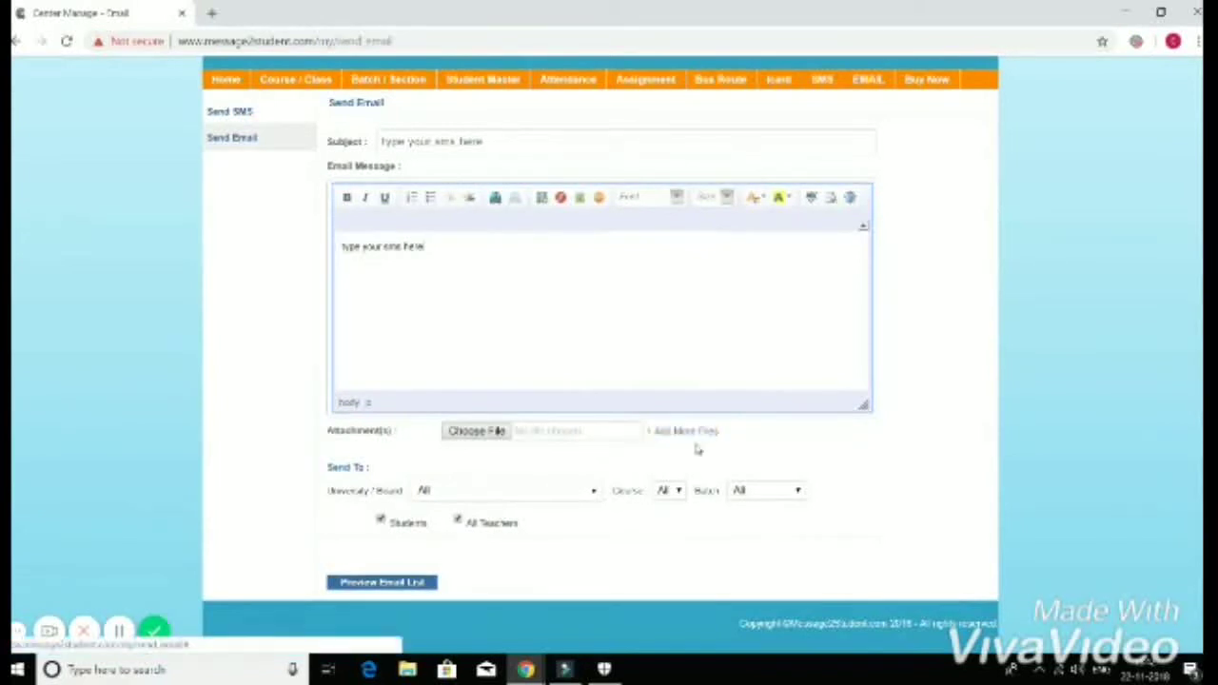
Step: Set the email recipients to MY OWN COMPUTER INSTITUTE, the BCA course, and its morning batch
{"action": "left_click", "coordinate": [594, 492]}
{"action": "left_click", "coordinate": [533, 518]}
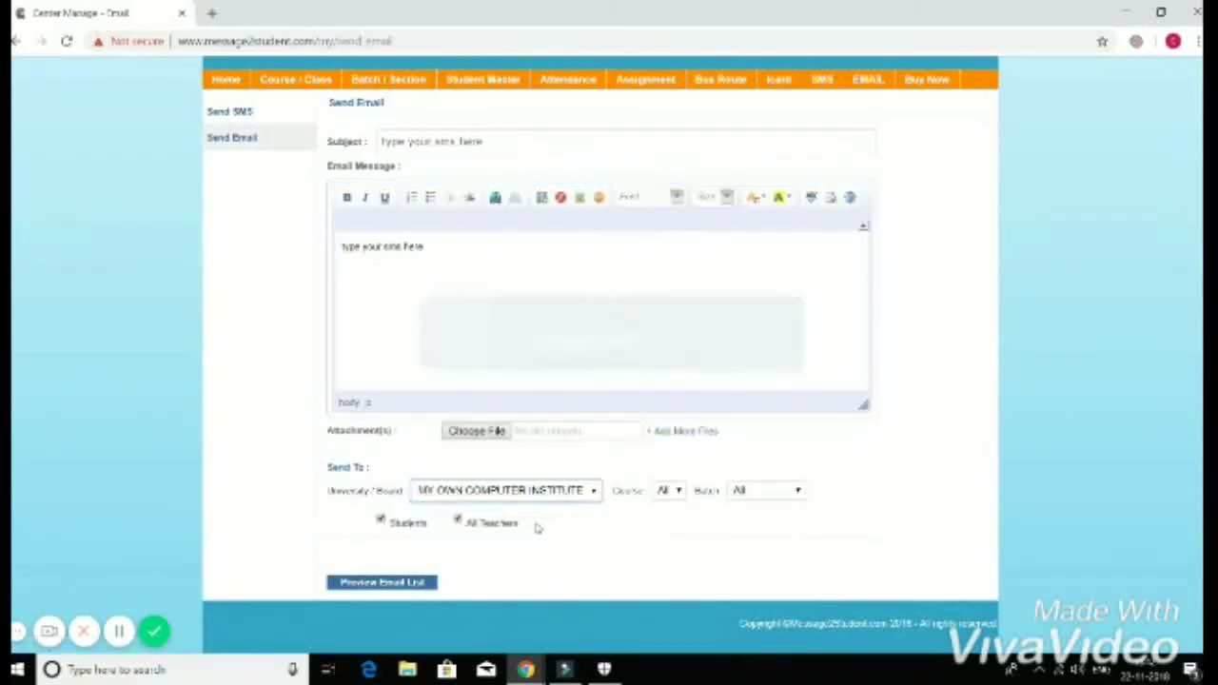
{"action": "left_click", "coordinate": [681, 492]}
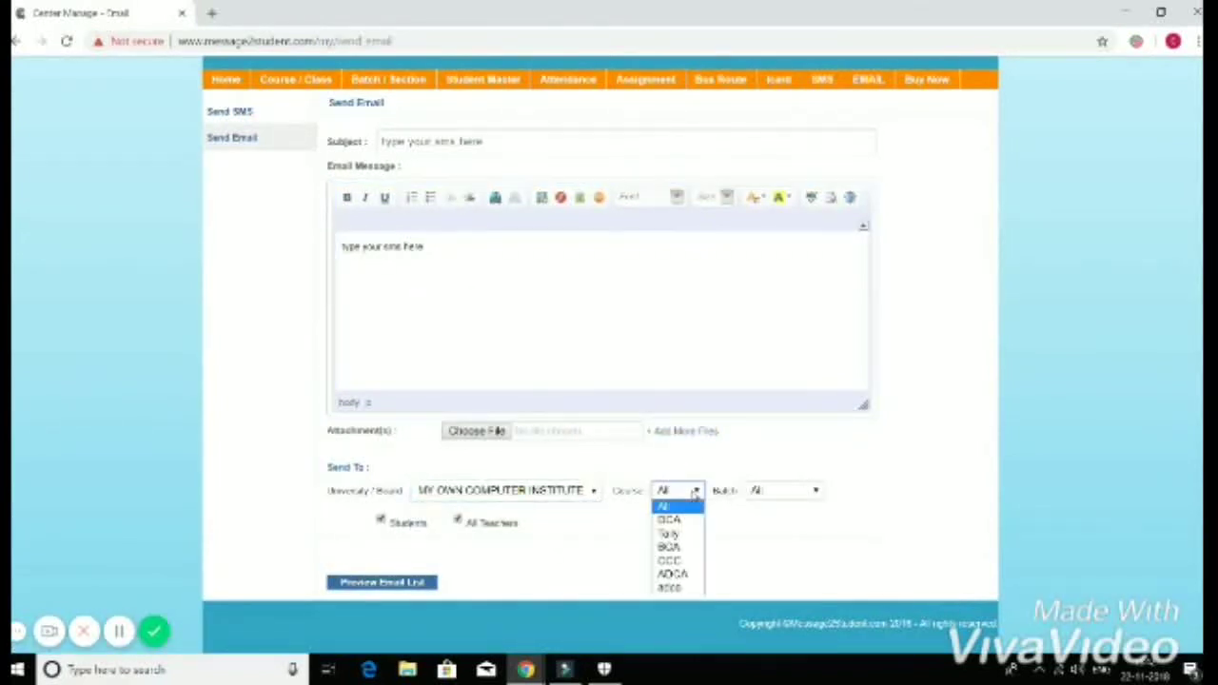
{"action": "left_click", "coordinate": [685, 548]}
{"action": "left_click", "coordinate": [795, 491]}
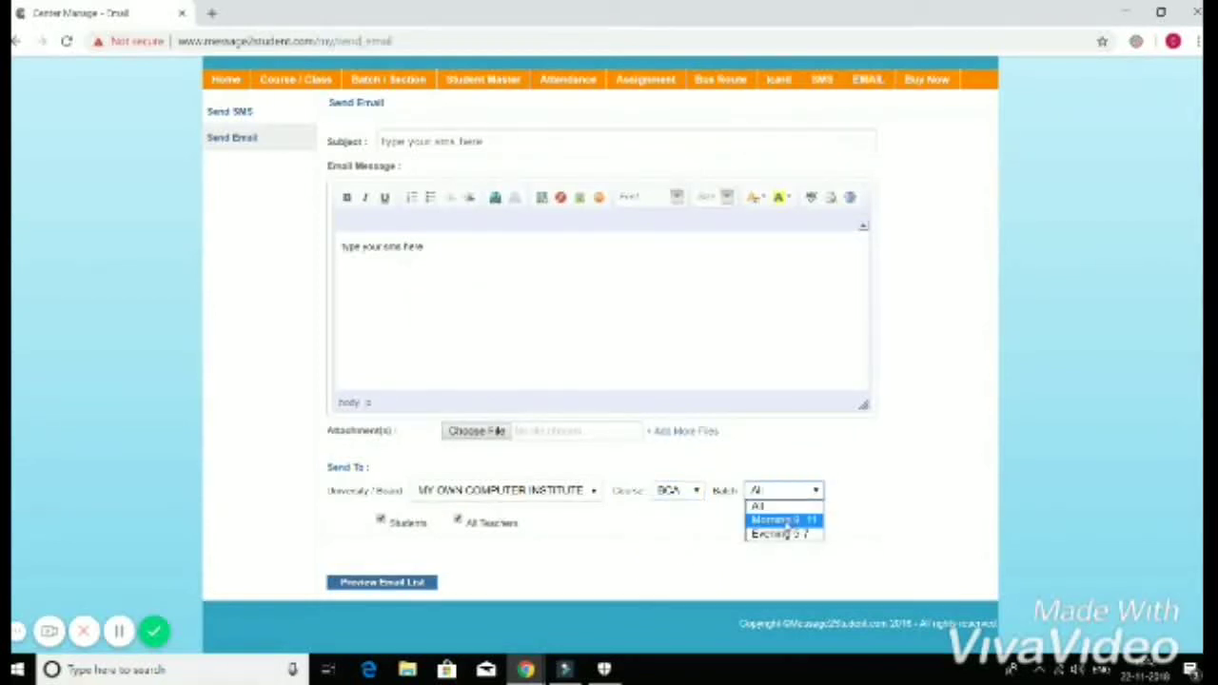
{"action": "left_click", "coordinate": [786, 522]}
Step: Preview the email recipient list, close it without sending, and return to the home dashboard
{"action": "left_click", "coordinate": [396, 583]}
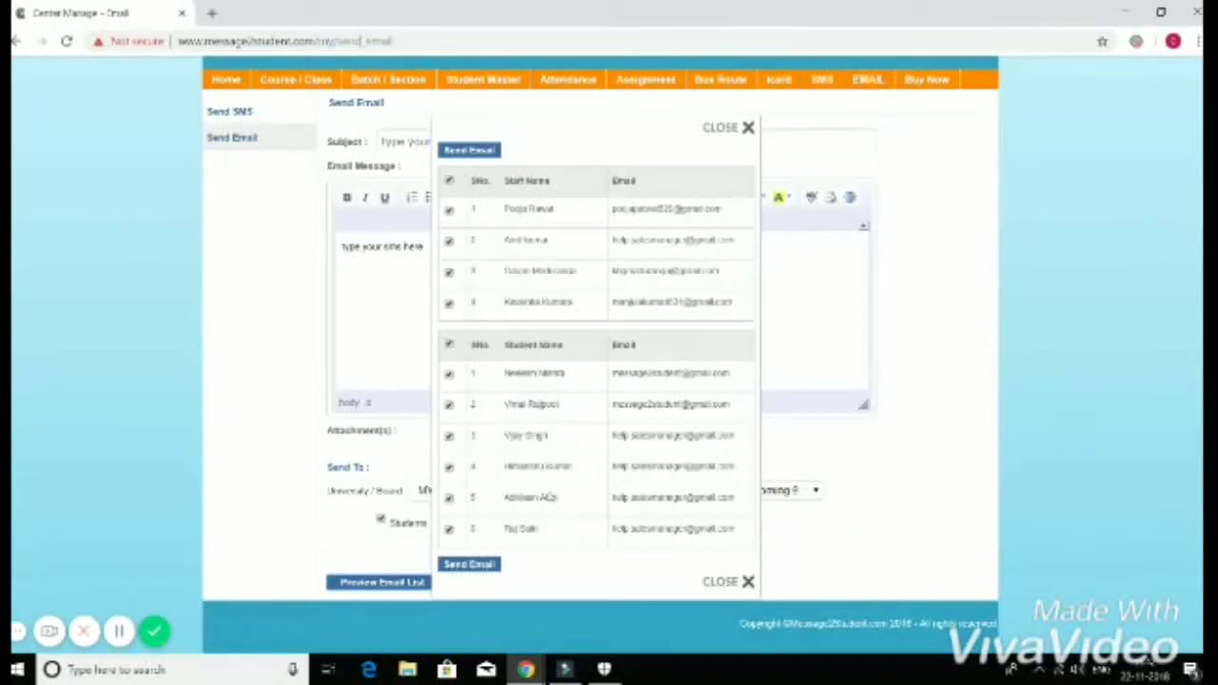
{"action": "left_click", "coordinate": [728, 130]}
{"action": "left_click", "coordinate": [238, 84]}
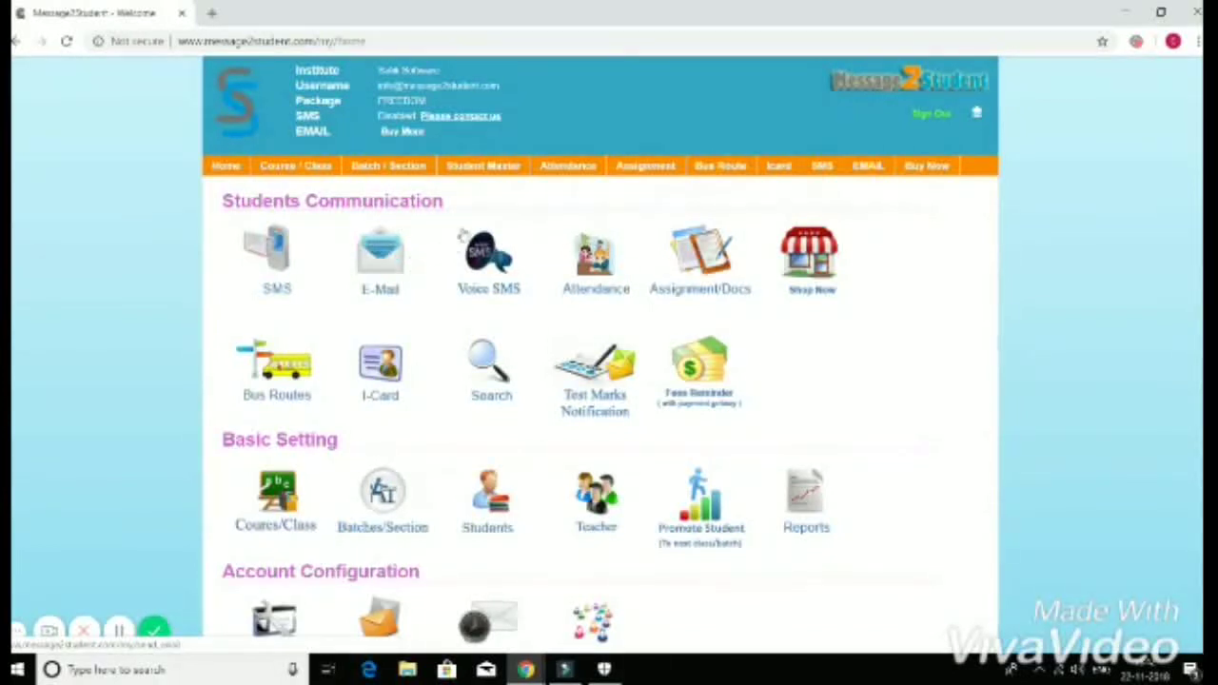
Step: Open the Send Voice SMS page and set the recipients to MY OWN COMPUTER INSTITUTE, the DCA course, and its morning batch
{"action": "left_click", "coordinate": [490, 264]}
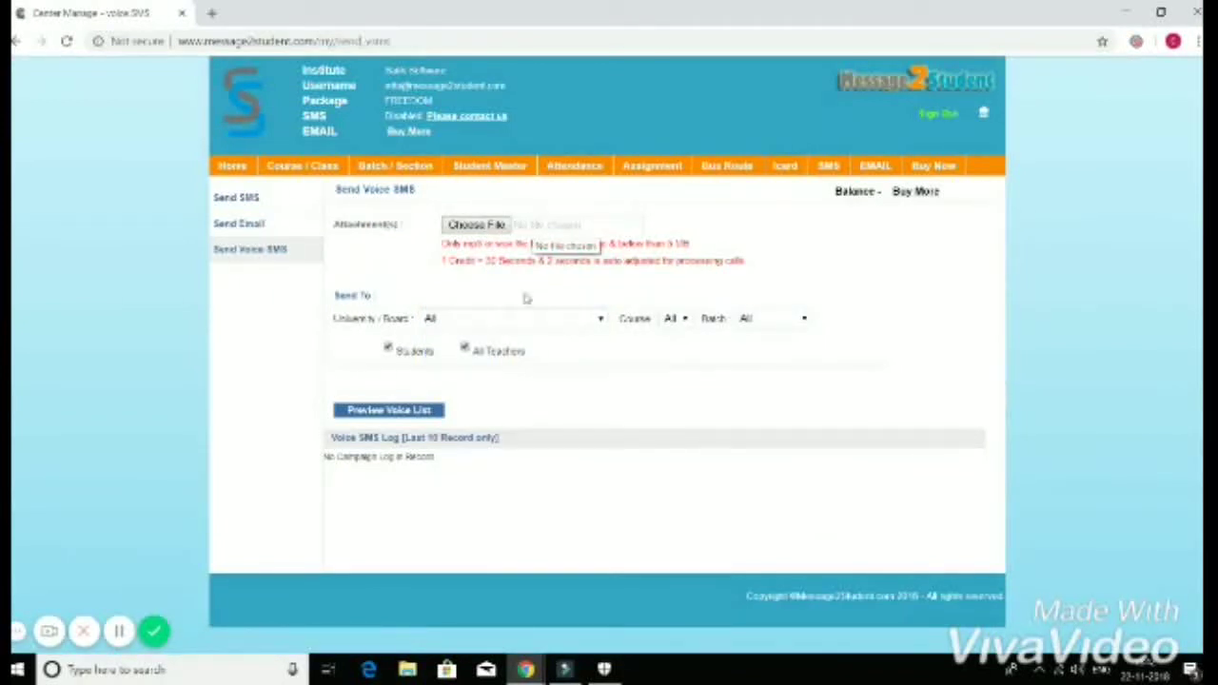
{"action": "left_click", "coordinate": [685, 321]}
{"action": "left_click", "coordinate": [523, 320]}
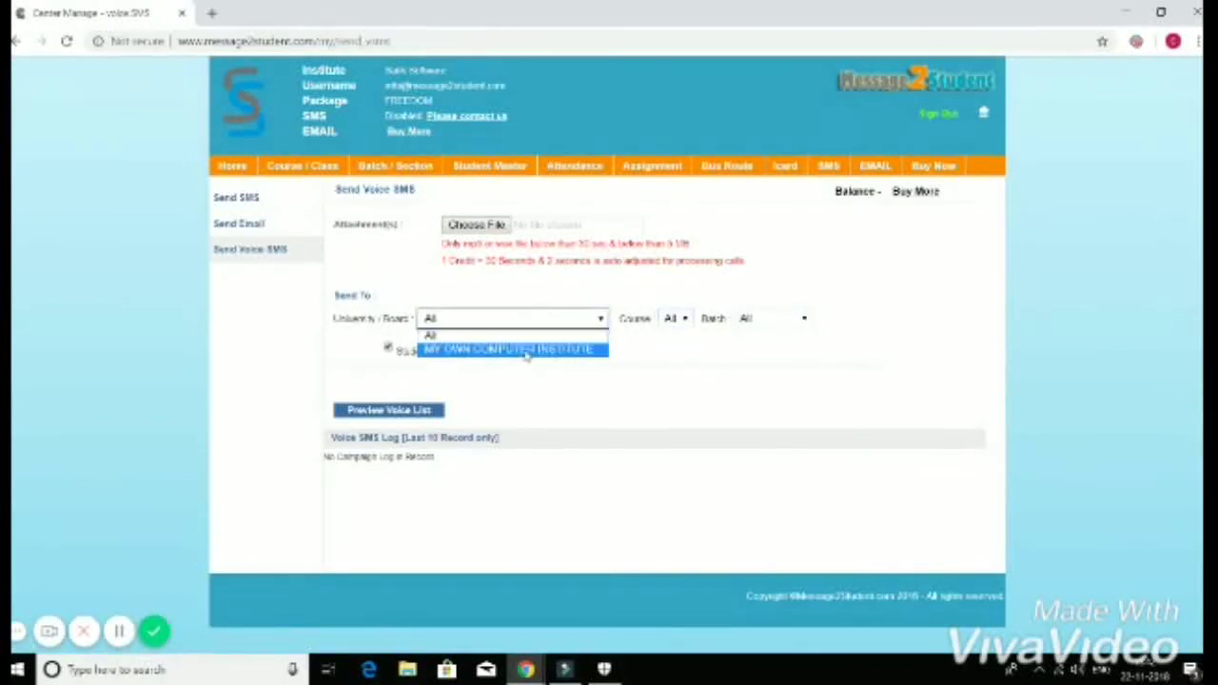
{"action": "left_click", "coordinate": [524, 349]}
{"action": "left_click", "coordinate": [685, 321]}
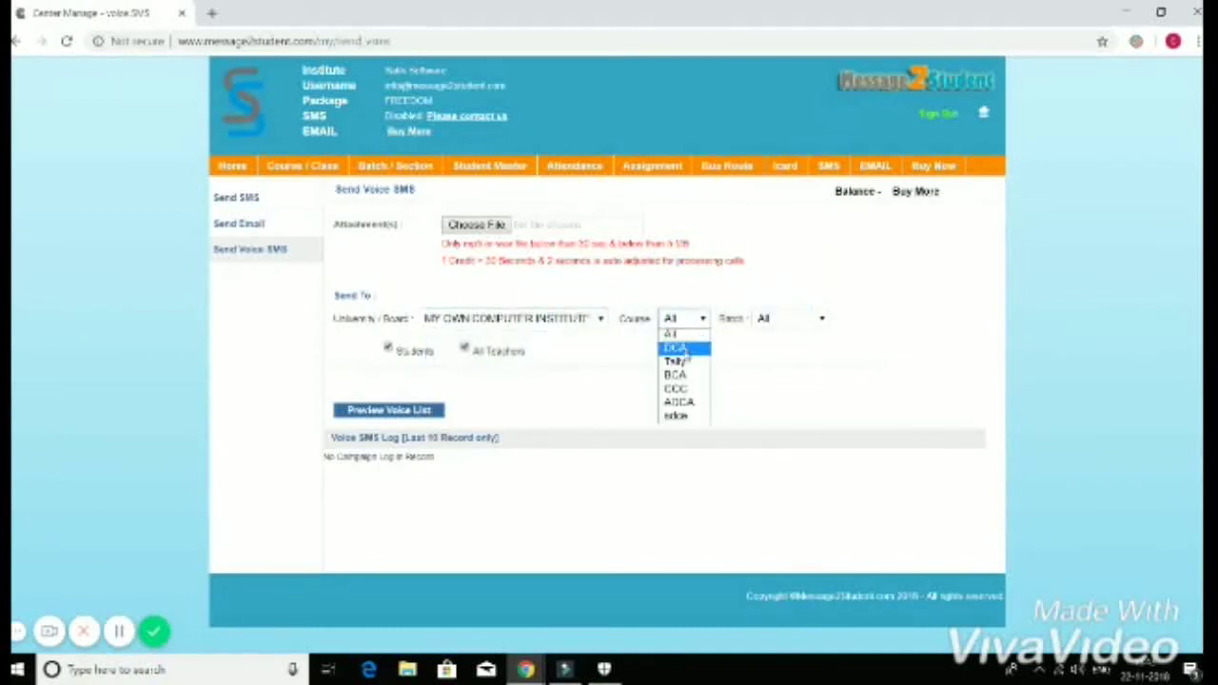
{"action": "left_click", "coordinate": [682, 395]}
{"action": "left_click", "coordinate": [790, 319]}
{"action": "left_click", "coordinate": [781, 346]}
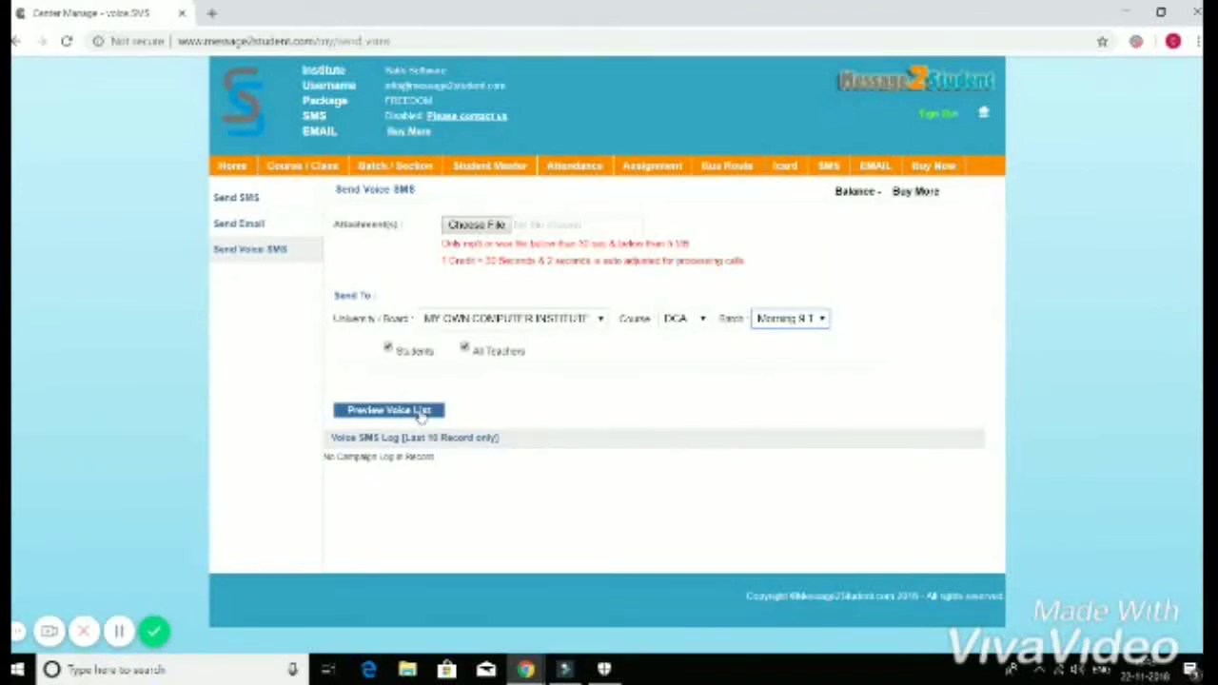
Step: Preview the voice SMS recipient list, close it without sending, and return to the home dashboard
{"action": "left_click", "coordinate": [420, 414]}
{"action": "left_click", "coordinate": [746, 133]}
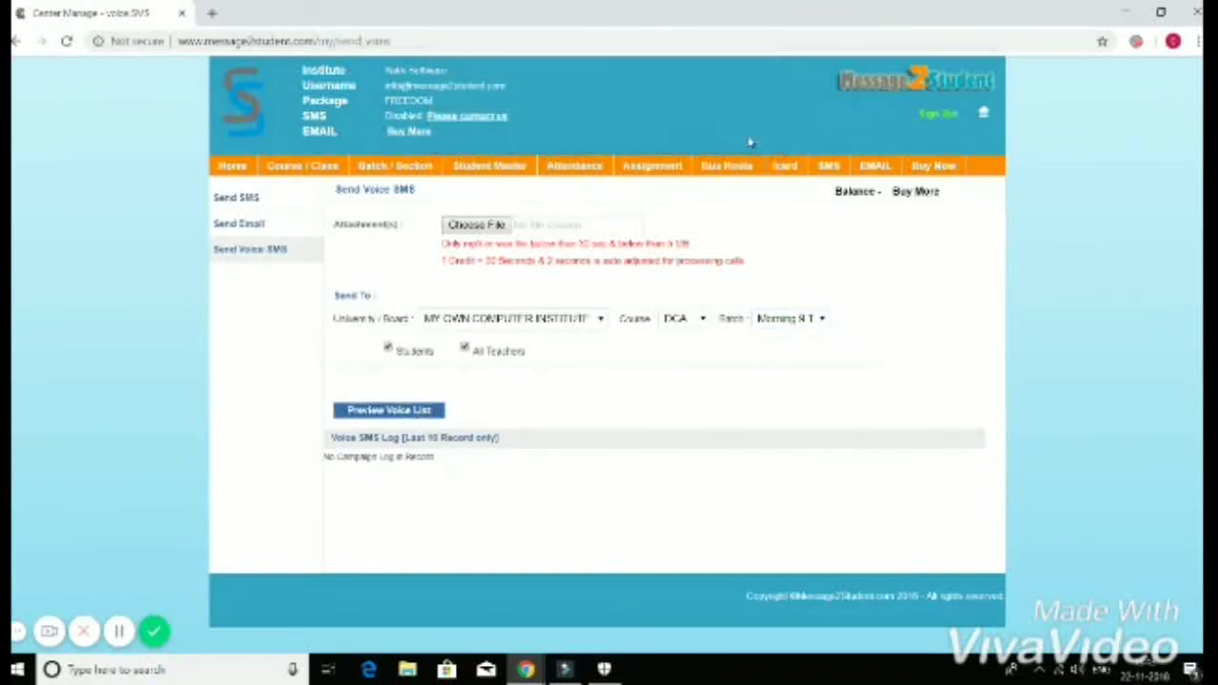
{"action": "left_click", "coordinate": [230, 168]}
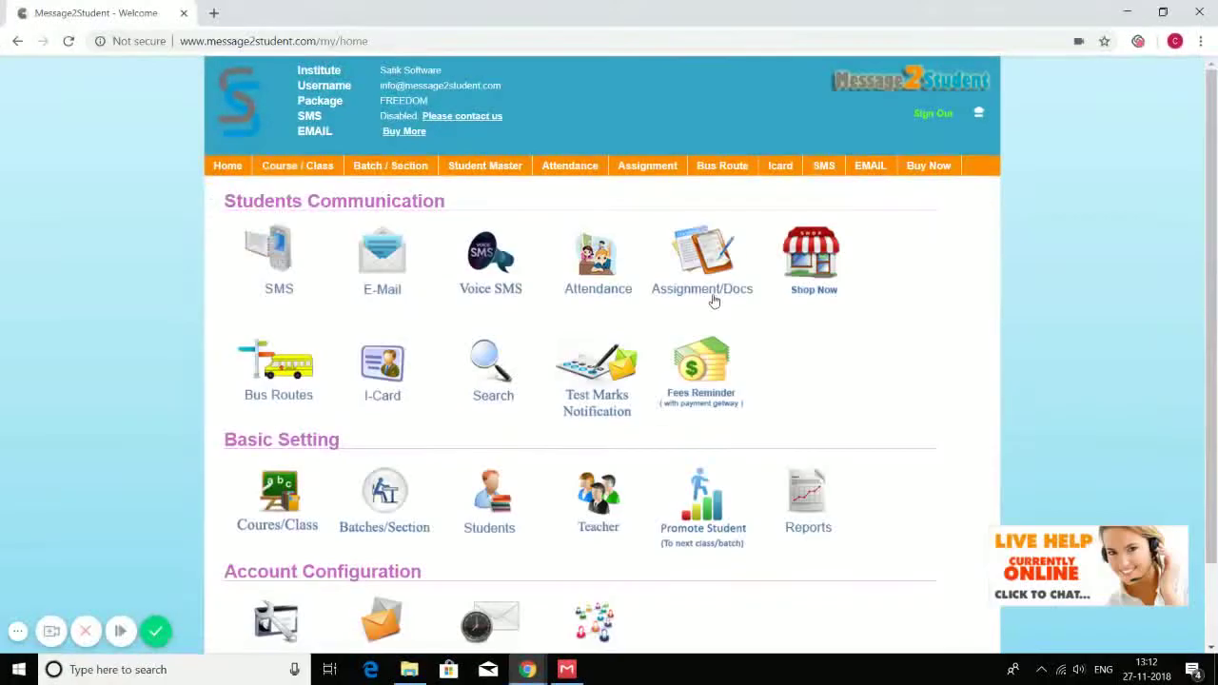
Step: Open the Attendance page and list the students of the Tally course, Evening 5 To7 batch, for 11/27/2018
{"action": "left_click", "coordinate": [597, 274]}
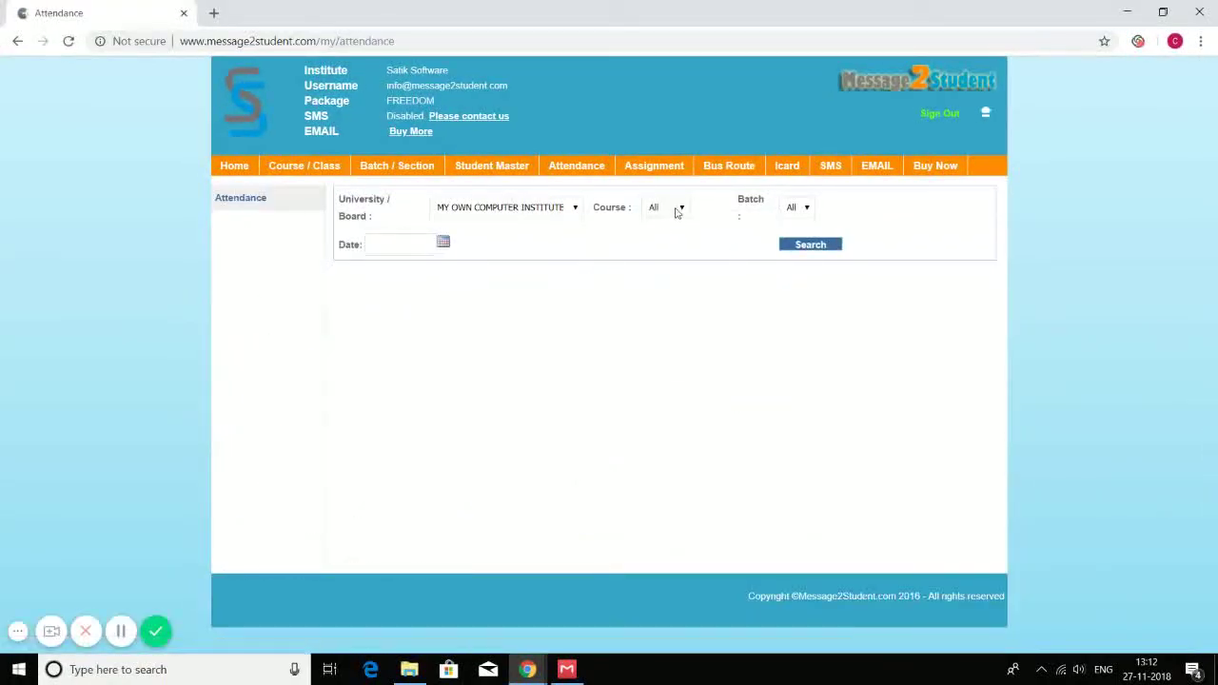
{"action": "left_click", "coordinate": [677, 212]}
{"action": "left_click", "coordinate": [672, 245]}
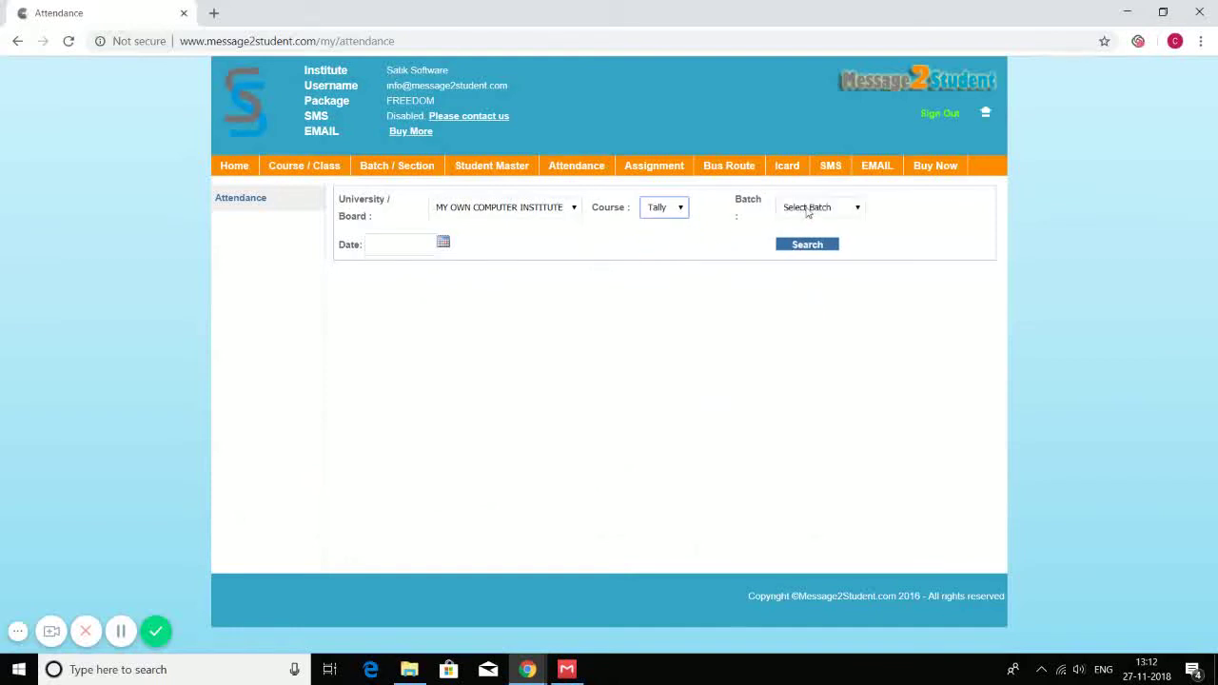
{"action": "left_click", "coordinate": [807, 207]}
{"action": "left_click", "coordinate": [821, 257]}
{"action": "left_click", "coordinate": [408, 244]}
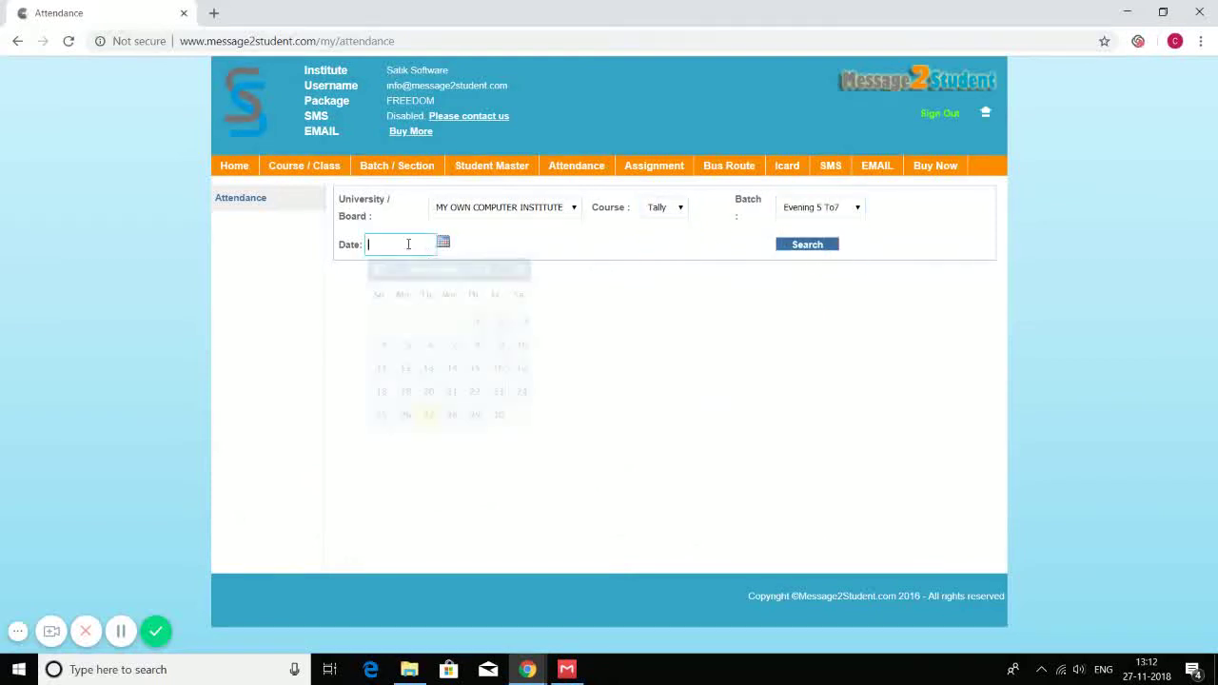
{"action": "left_click", "coordinate": [428, 415]}
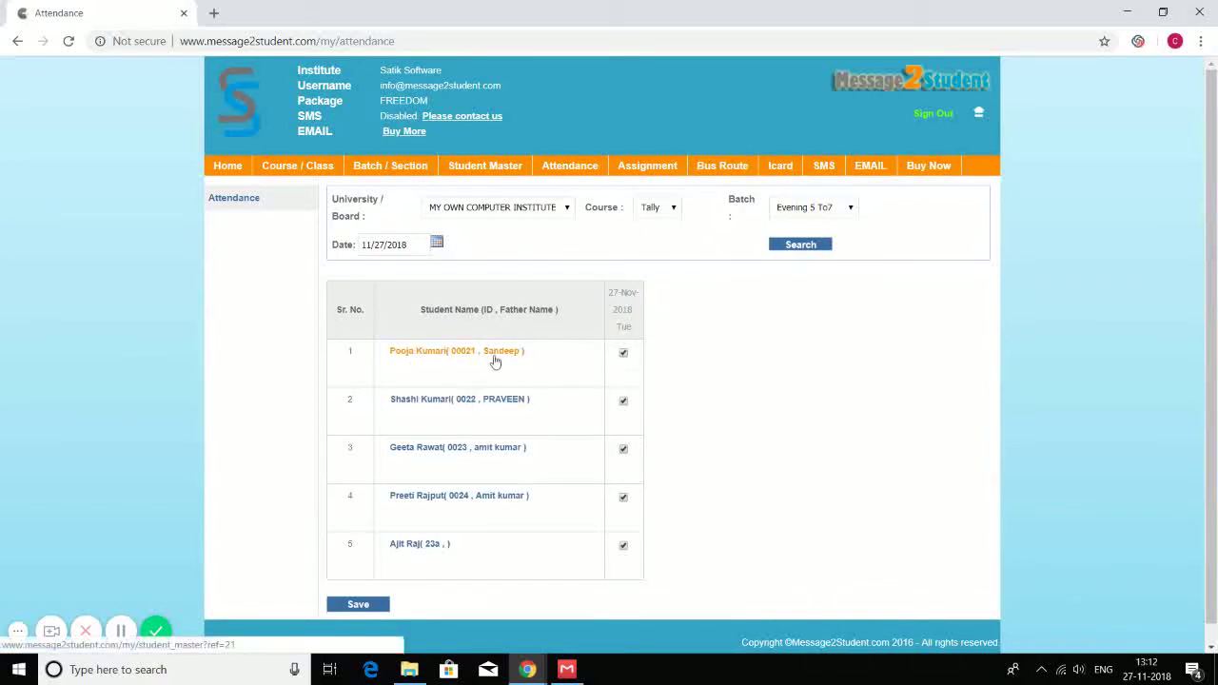
Step: Mark the first and third listed students absent and save the attendance
{"action": "left_click", "coordinate": [623, 353]}
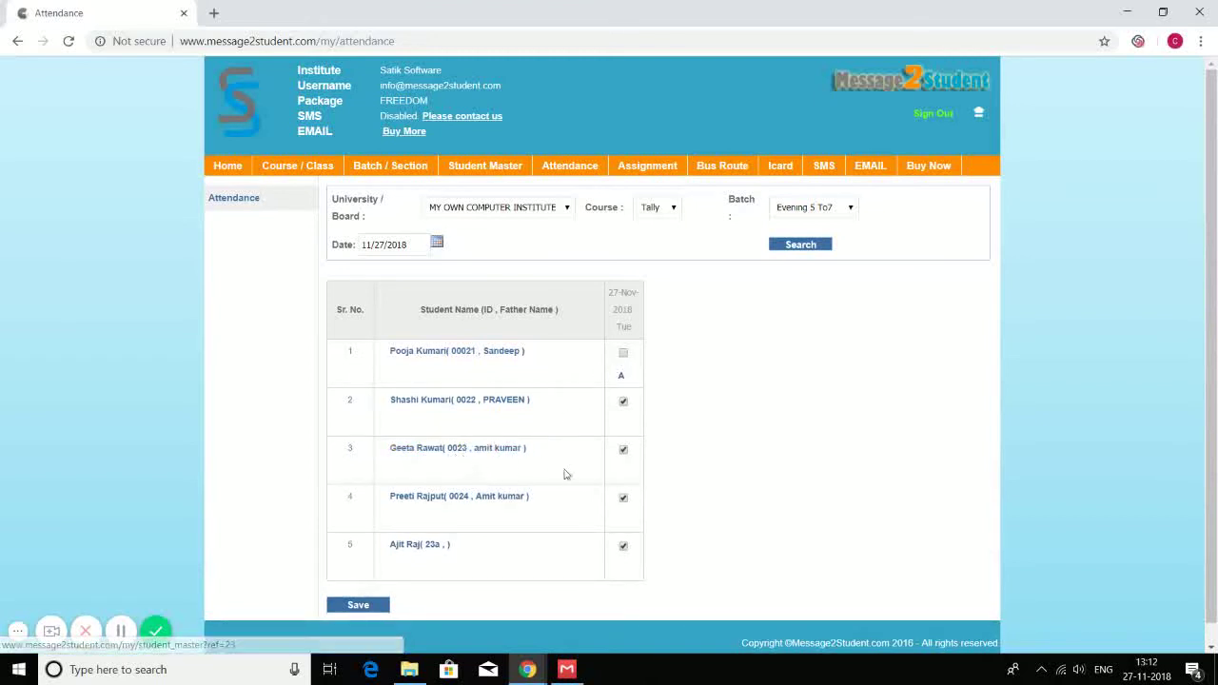
{"action": "left_click", "coordinate": [623, 450]}
{"action": "left_click", "coordinate": [370, 611]}
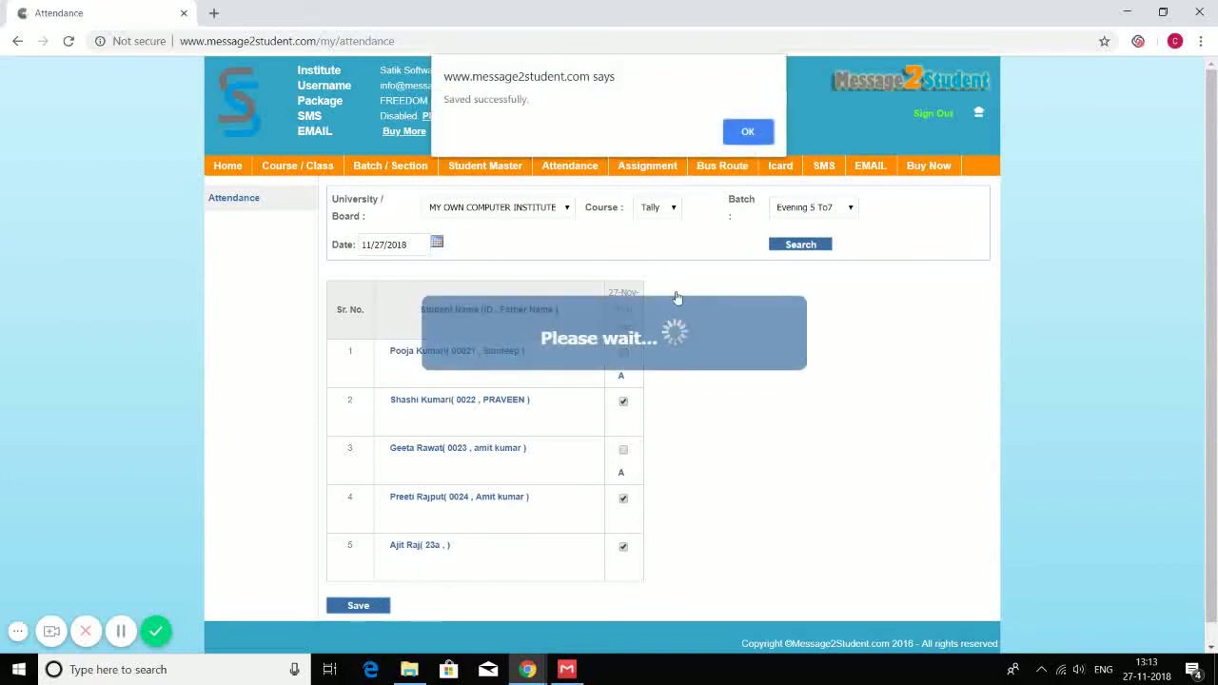
{"action": "left_click", "coordinate": [758, 140]}
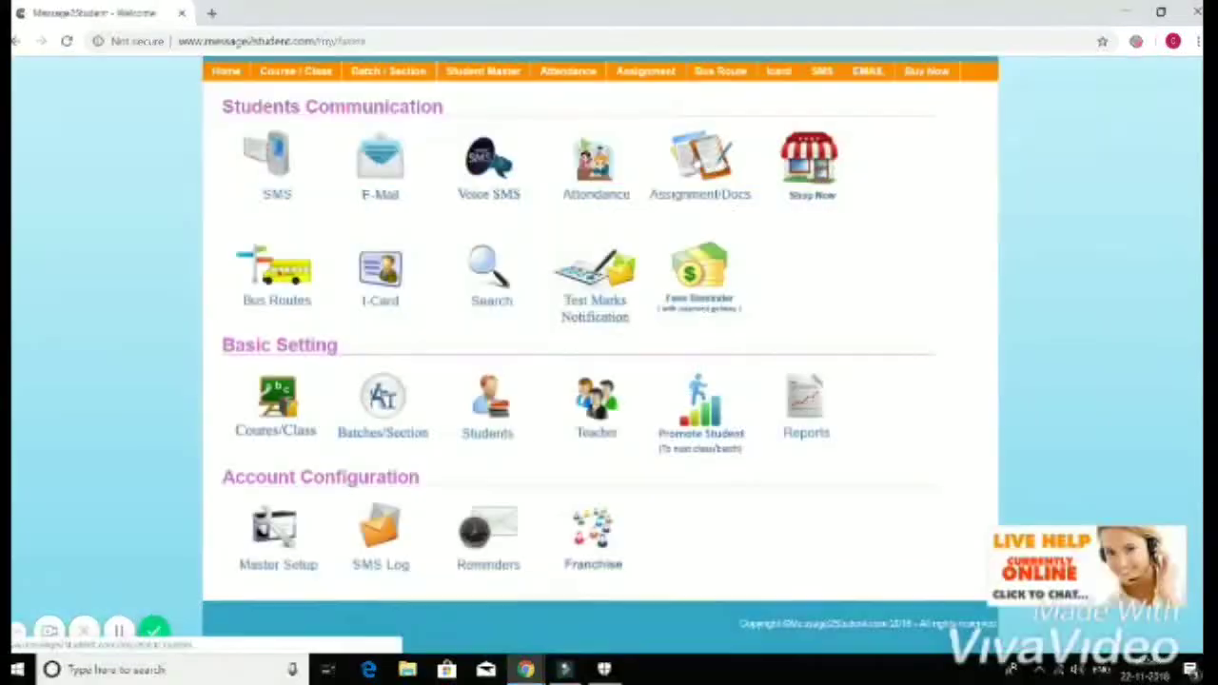
Step: Open the Assignment/Docs page and examine the category choices, title, description editor and attachment area of the compose form
{"action": "left_click", "coordinate": [120, 631]}
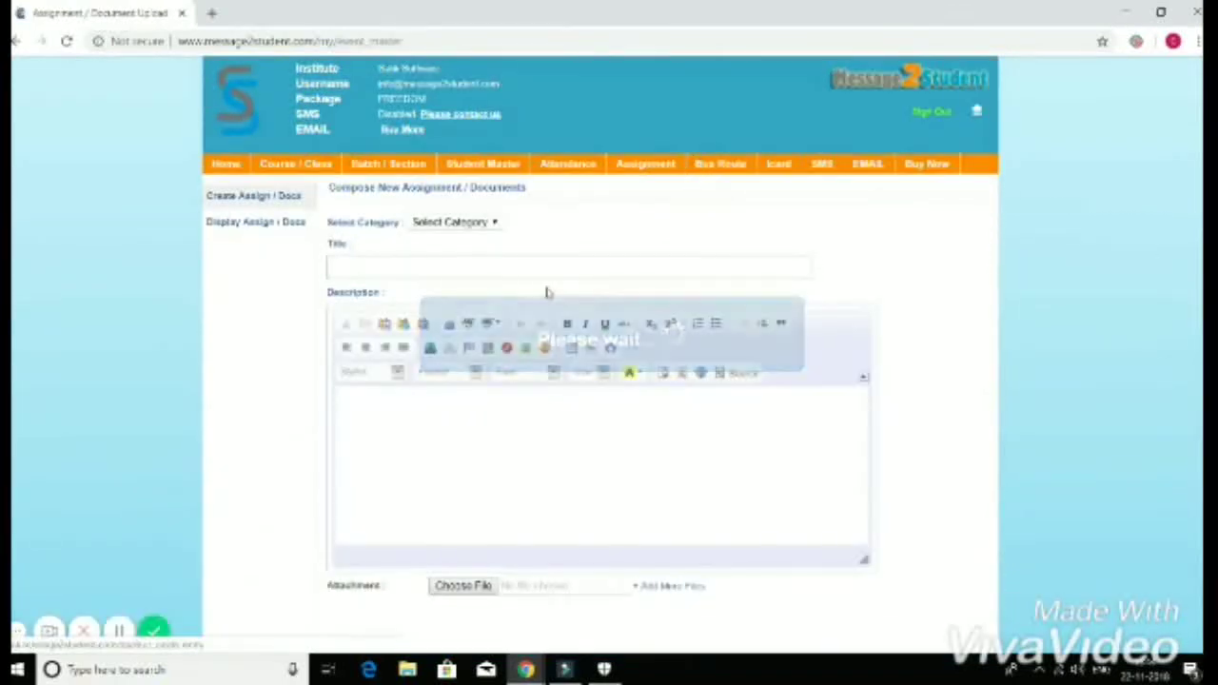
{"action": "left_click", "coordinate": [484, 225]}
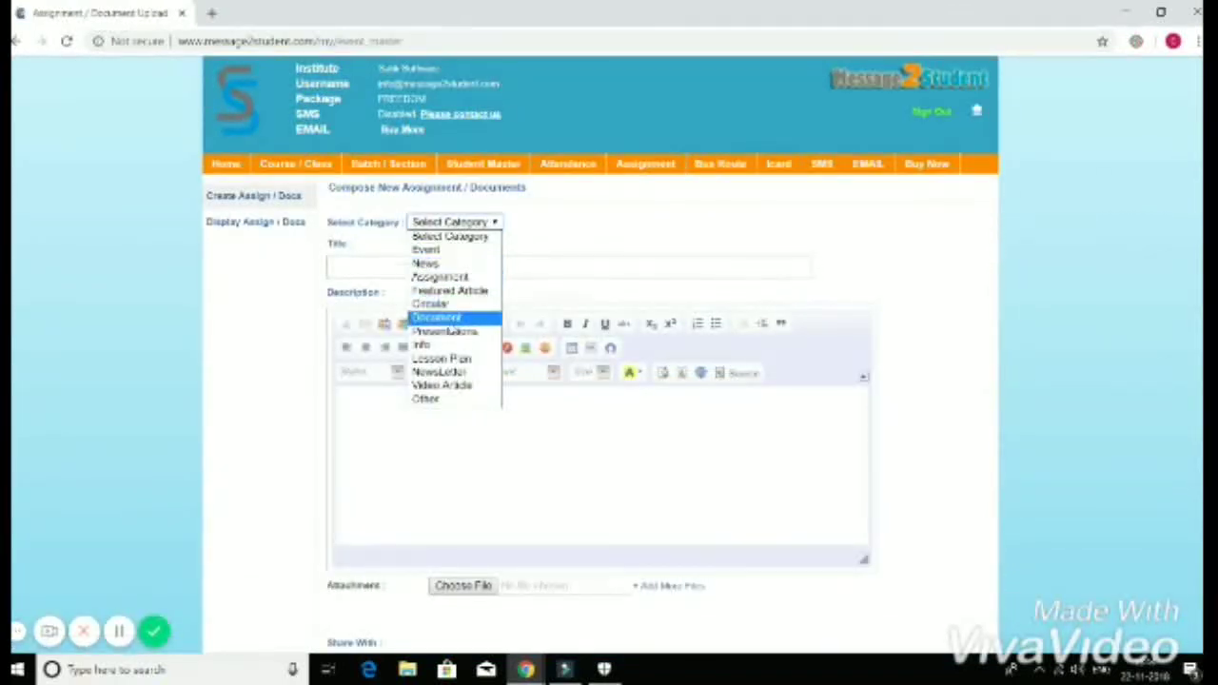
{"action": "left_click", "coordinate": [572, 268]}
{"action": "scroll", "coordinate": [536, 460], "scroll_direction": "down", "scroll_amount": 2}
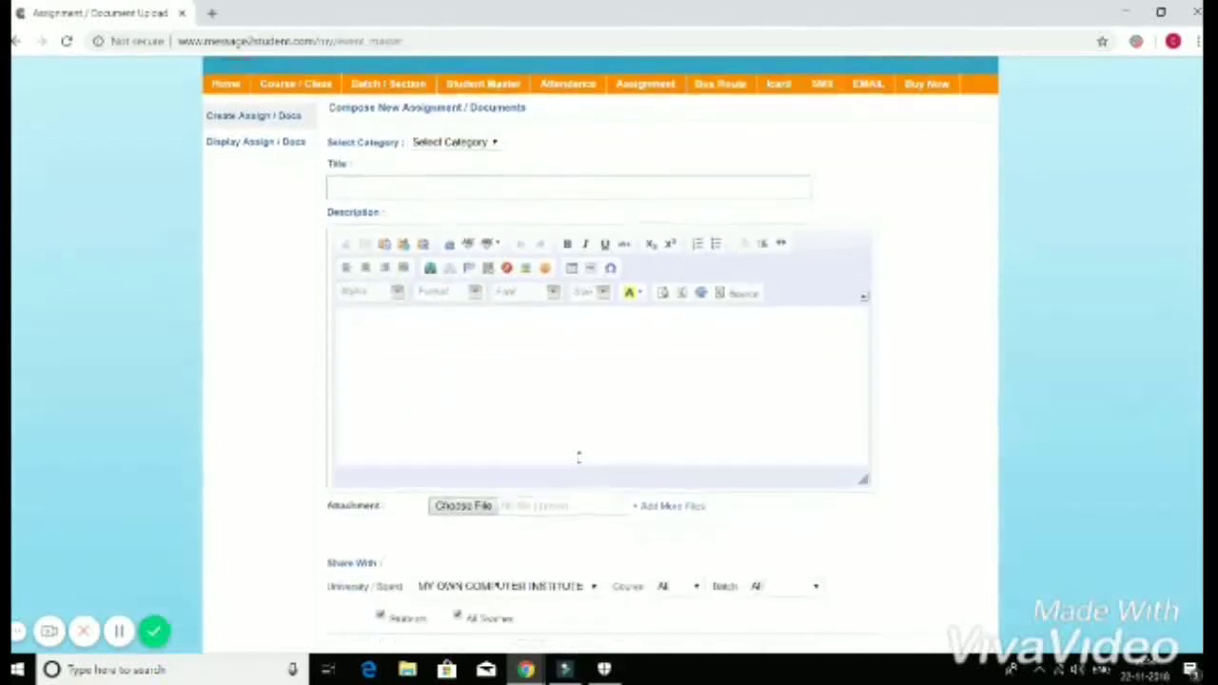
{"action": "left_click", "coordinate": [495, 283]}
{"action": "scroll", "coordinate": [571, 443], "scroll_direction": "down", "scroll_amount": 1}
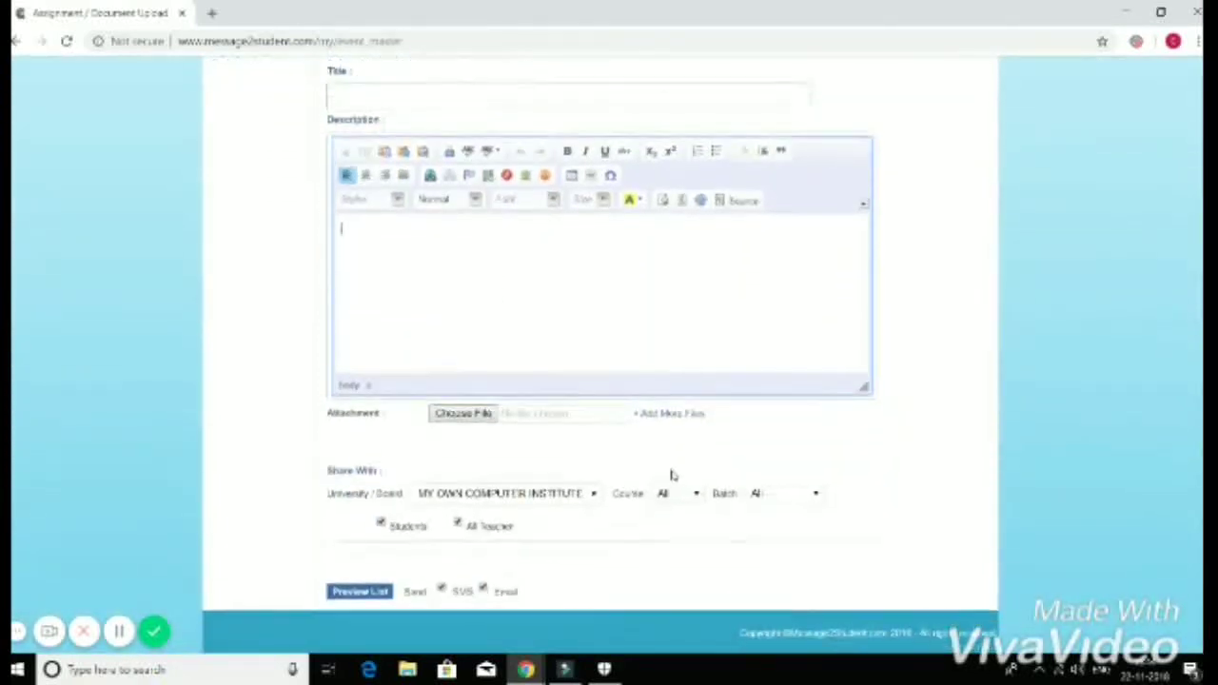
Step: Check the course and batch sharing options for the new assignment, and return to the home dashboard
{"action": "left_click", "coordinate": [689, 484]}
{"action": "left_click", "coordinate": [679, 529]}
{"action": "left_click", "coordinate": [776, 485]}
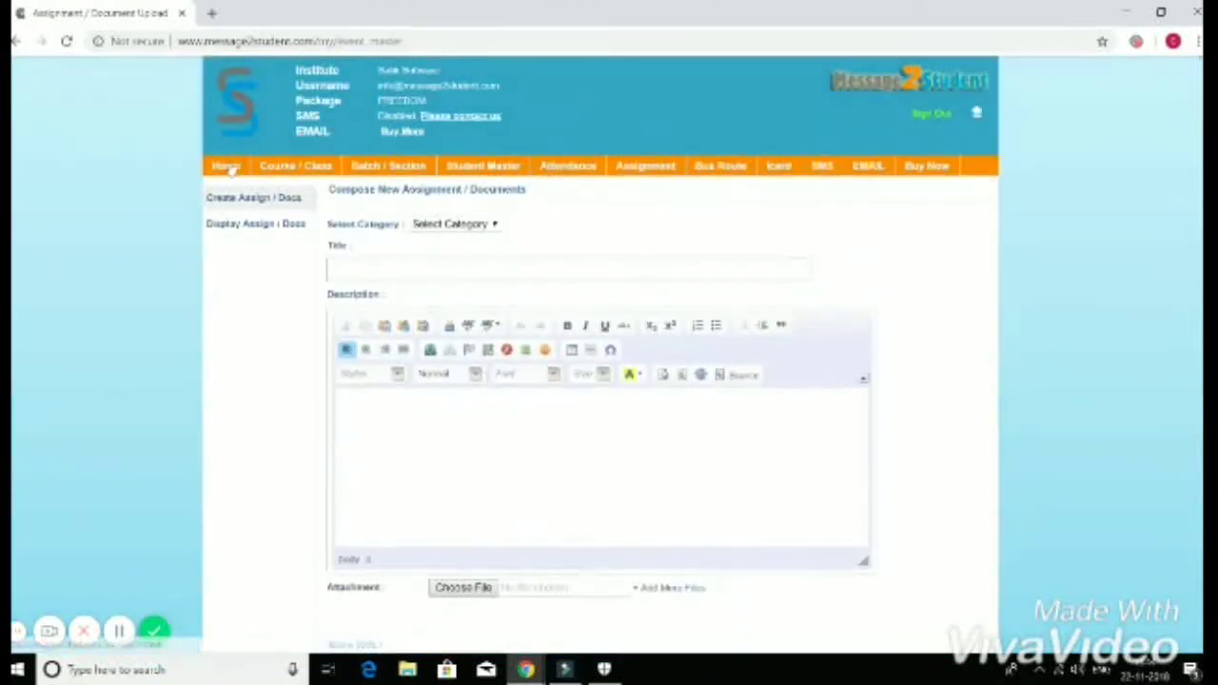
{"action": "left_click", "coordinate": [225, 166]}
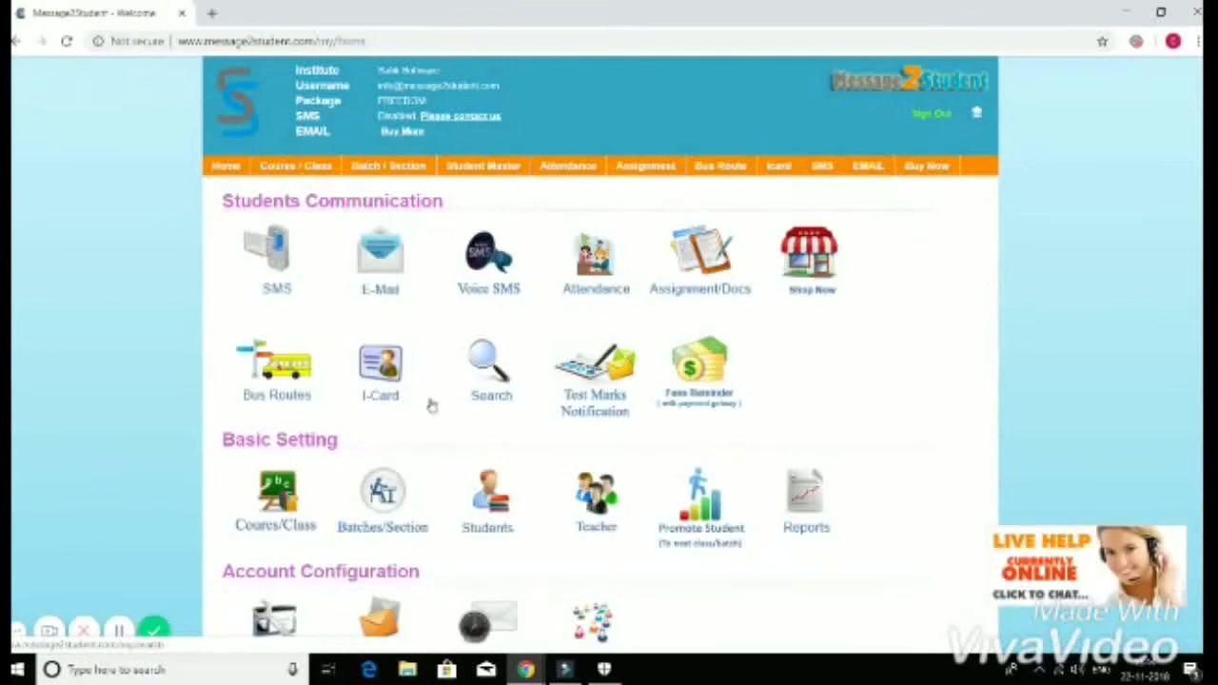
Step: Open Bus Routes and go through the Bus Route Entry form's route number, covered area, bus number, contact details and stop name fields
{"action": "left_click", "coordinate": [268, 369]}
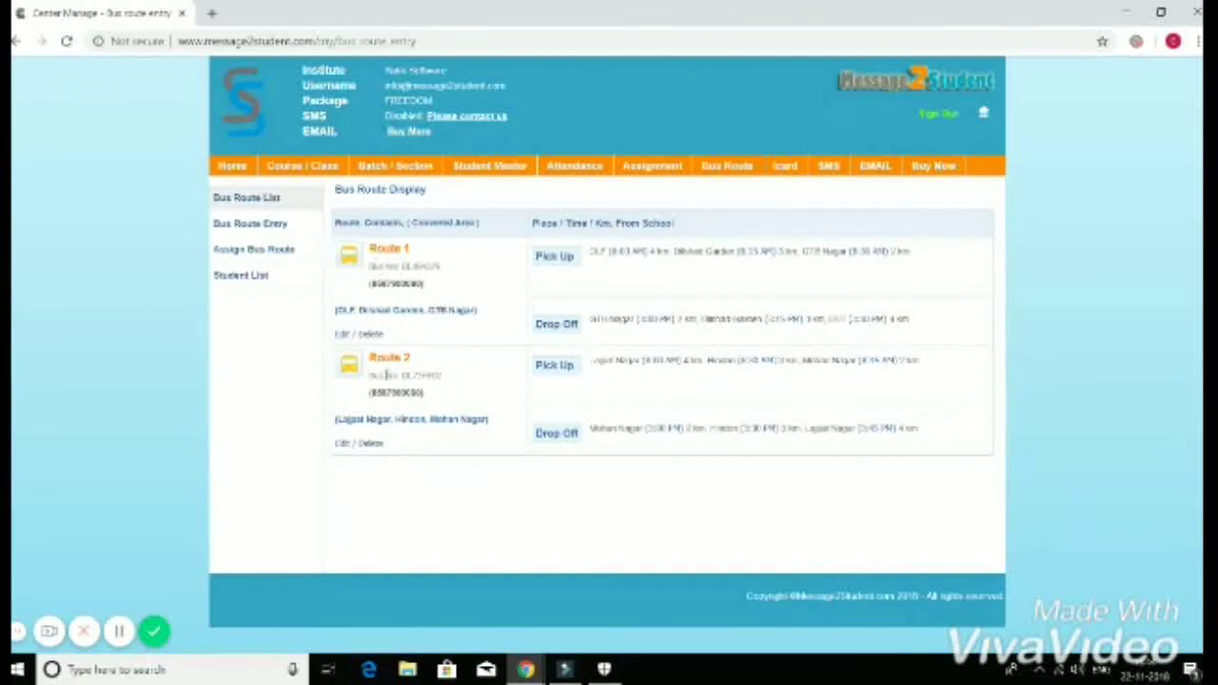
{"action": "left_click", "coordinate": [240, 229]}
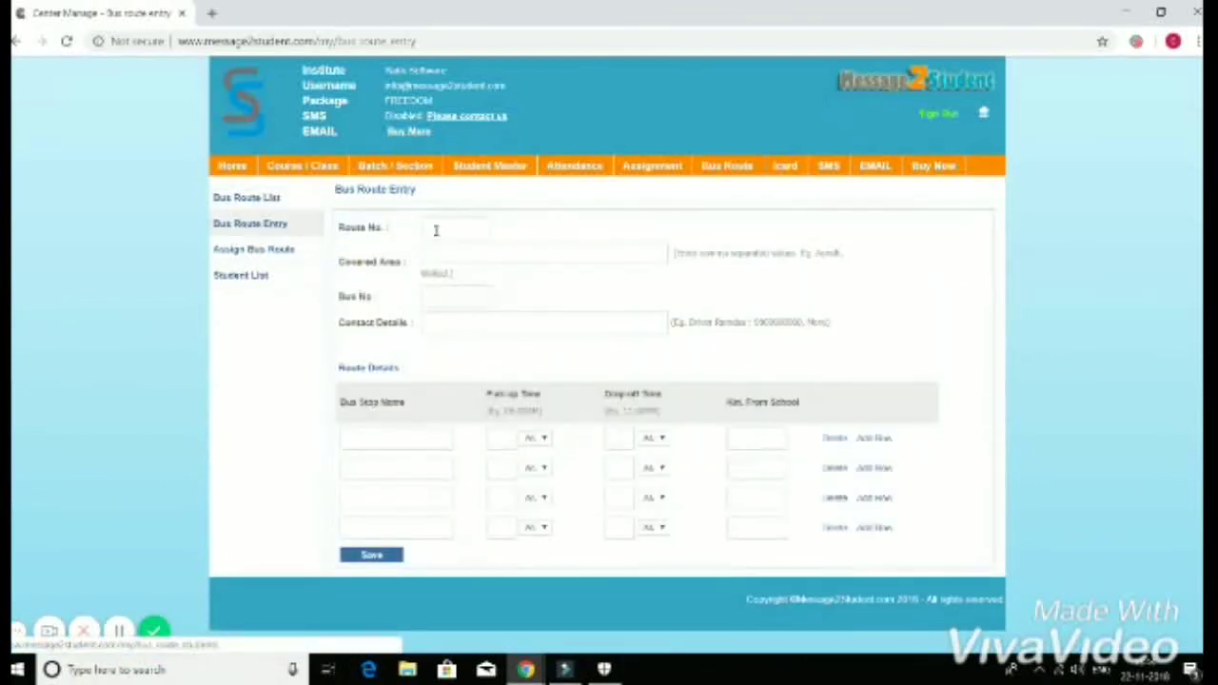
{"action": "left_click", "coordinate": [449, 225]}
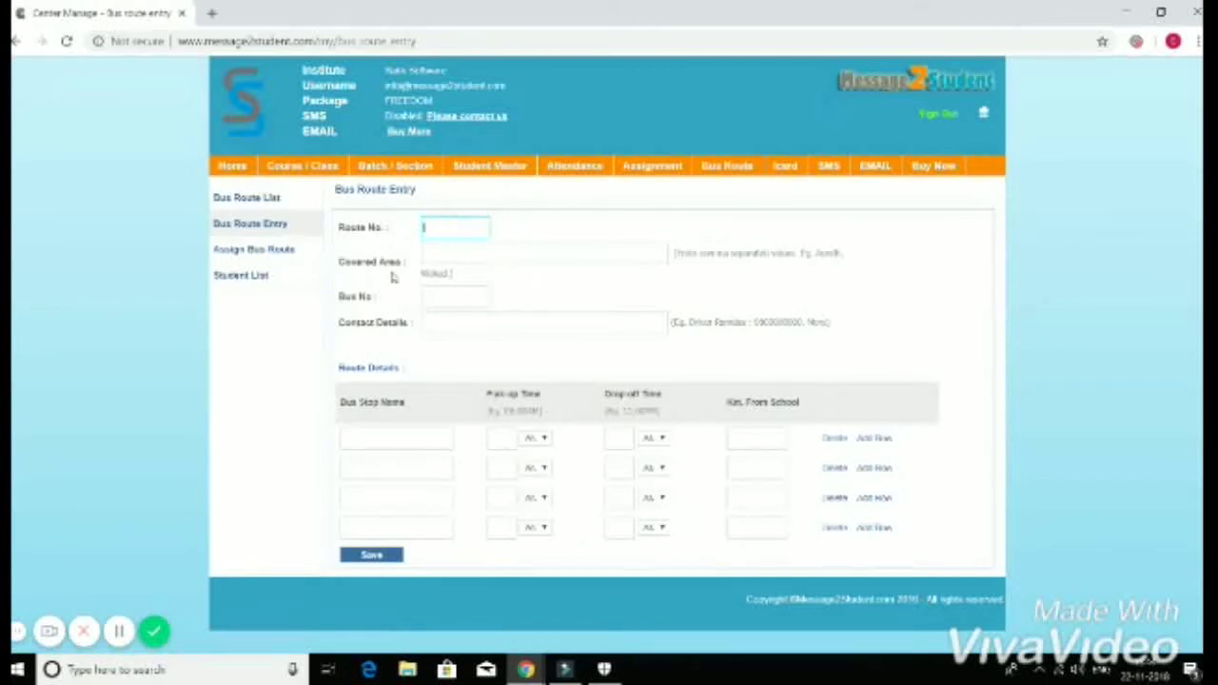
{"action": "left_click", "coordinate": [532, 255]}
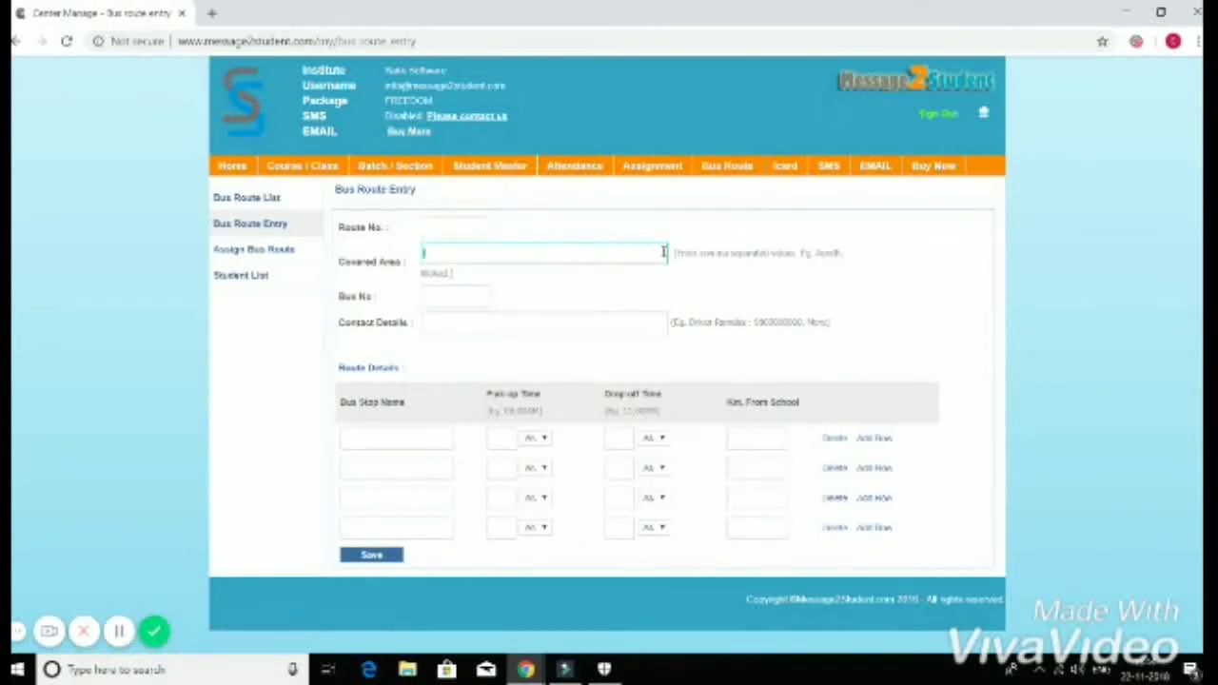
{"action": "left_click", "coordinate": [470, 297]}
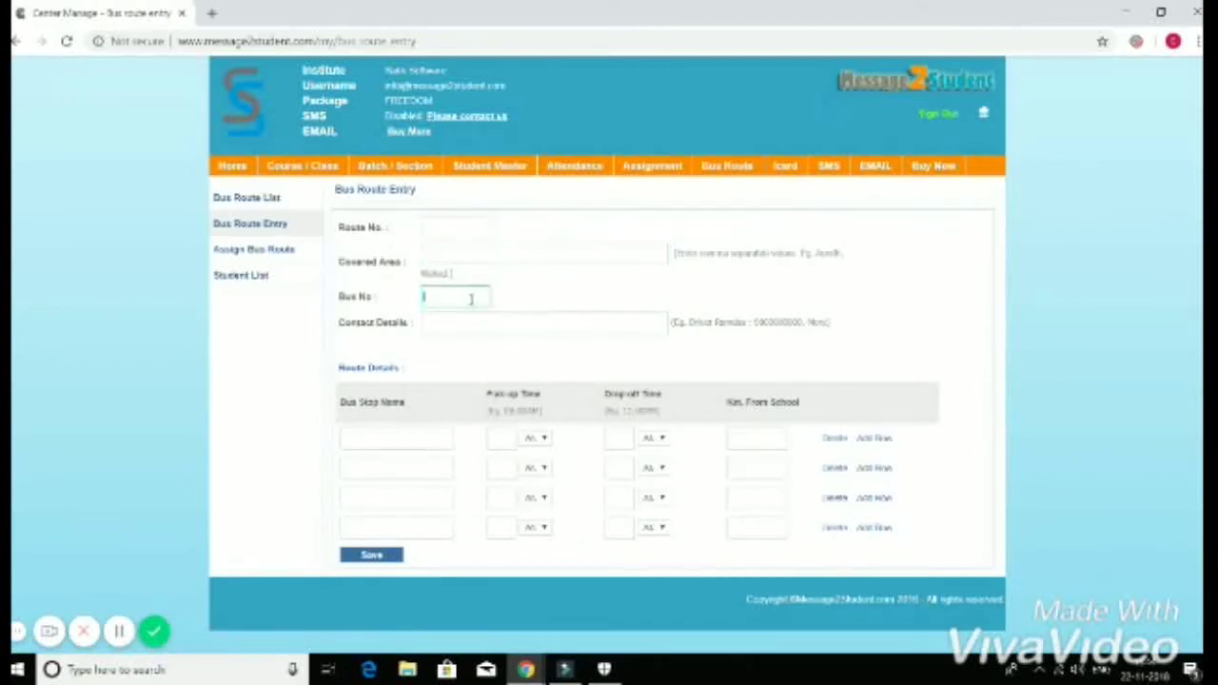
{"action": "left_click", "coordinate": [456, 324]}
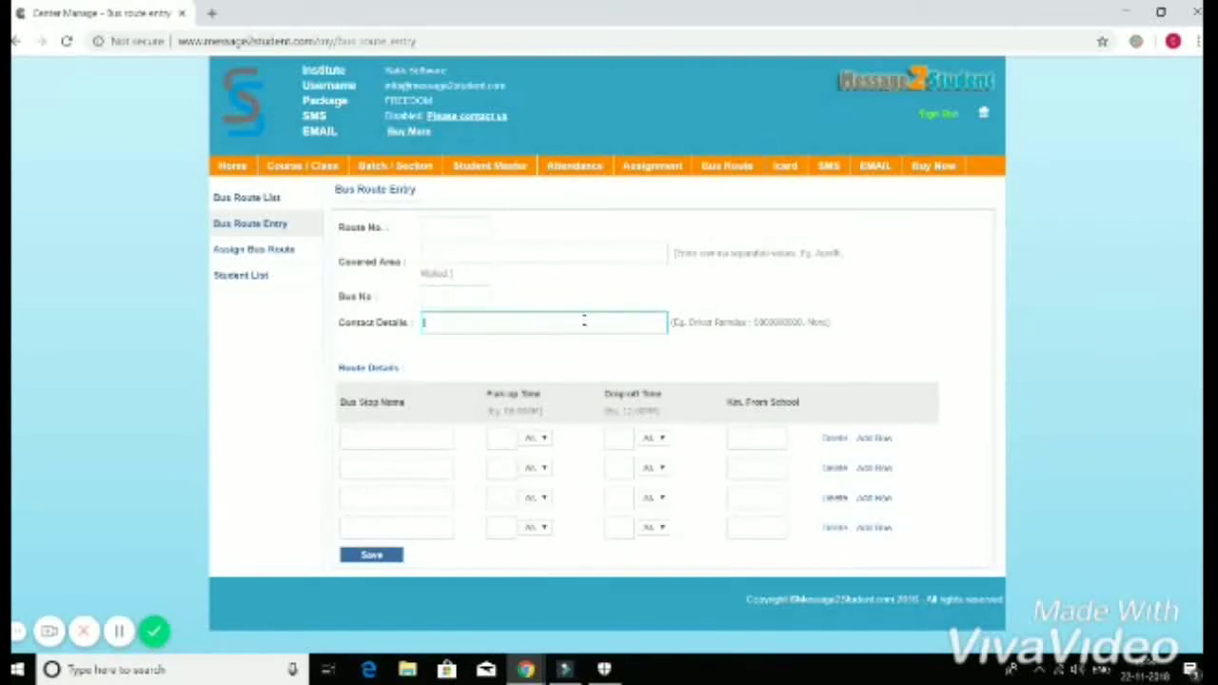
{"action": "left_click", "coordinate": [421, 436]}
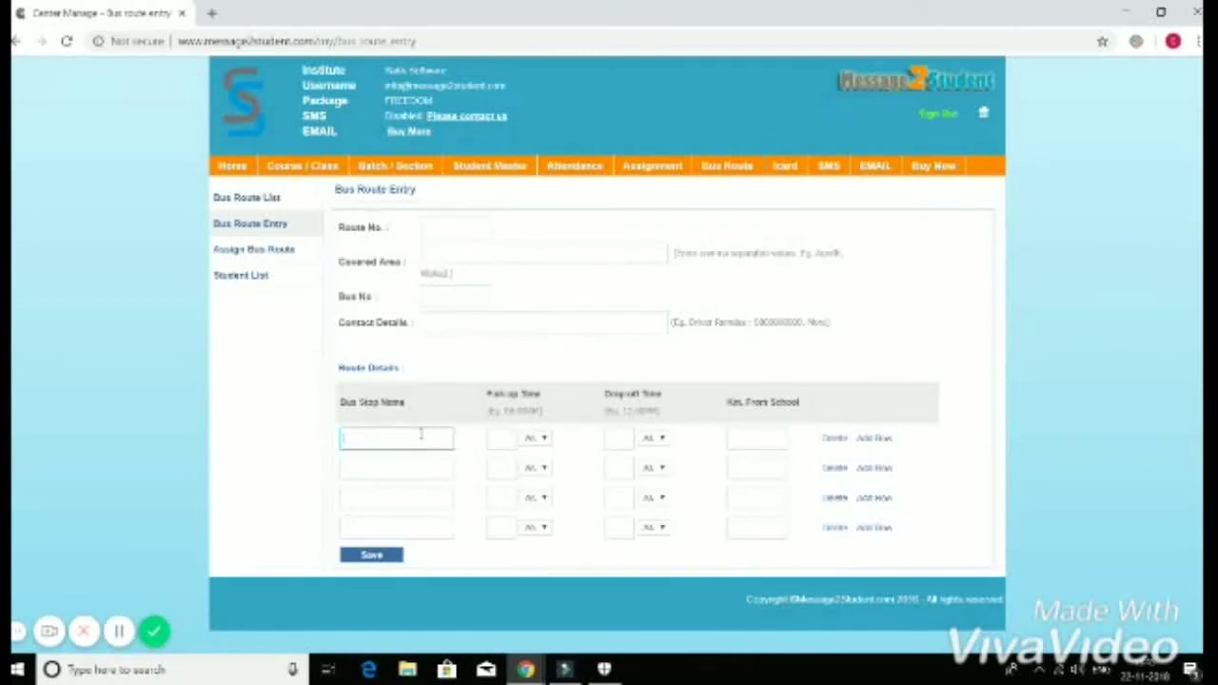
{"action": "left_click", "coordinate": [405, 467]}
{"action": "left_click", "coordinate": [407, 497]}
{"action": "left_click", "coordinate": [418, 526]}
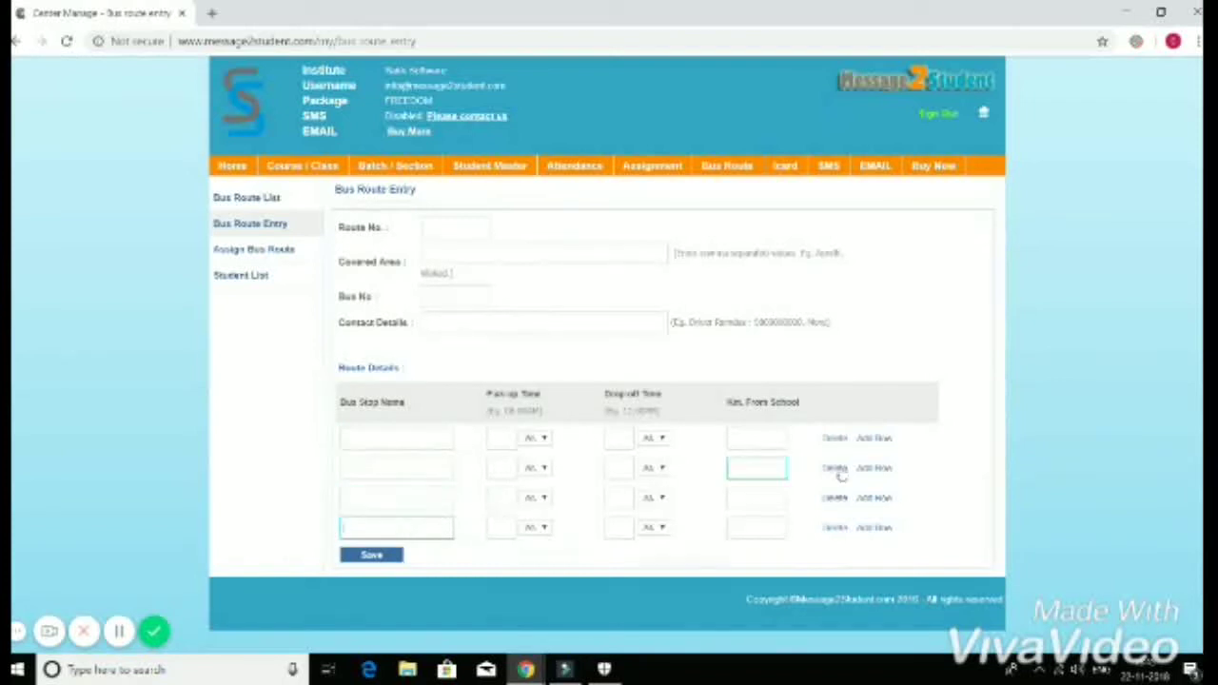
Step: Add extra bus stop rows to the route details table and delete rows until three remain, without saving the route
{"action": "left_click", "coordinate": [875, 439]}
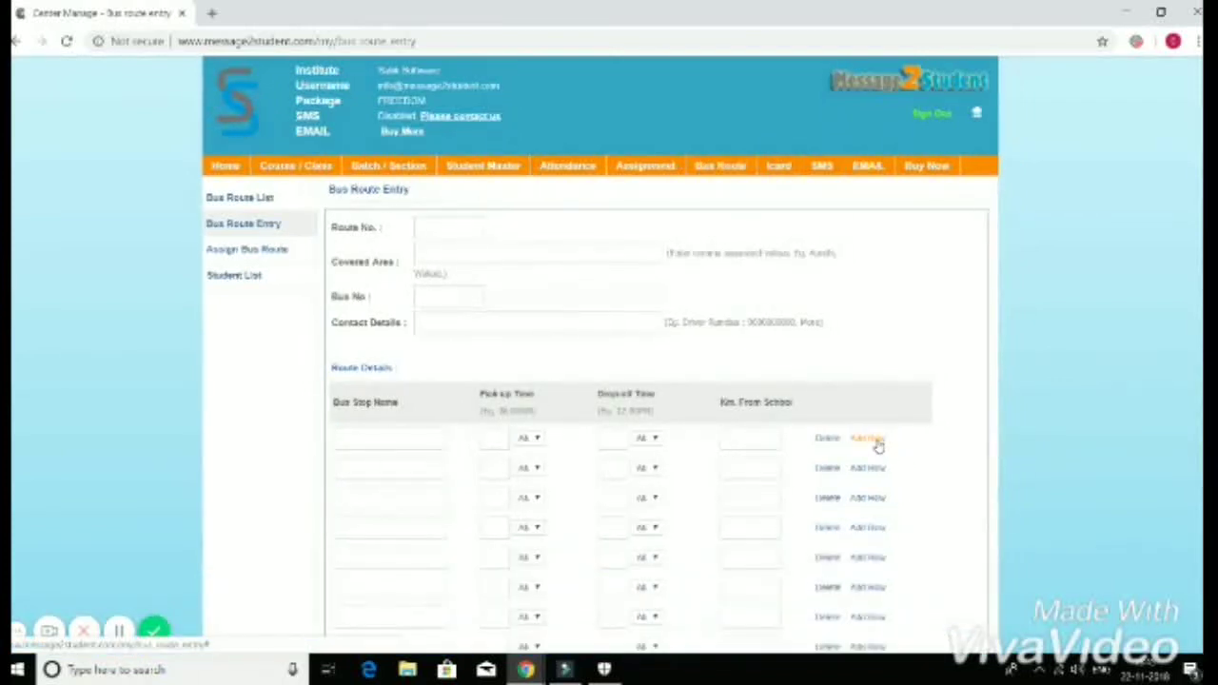
{"action": "left_click", "coordinate": [824, 442]}
{"action": "left_click", "coordinate": [824, 442]}
{"action": "left_click", "coordinate": [824, 442]}
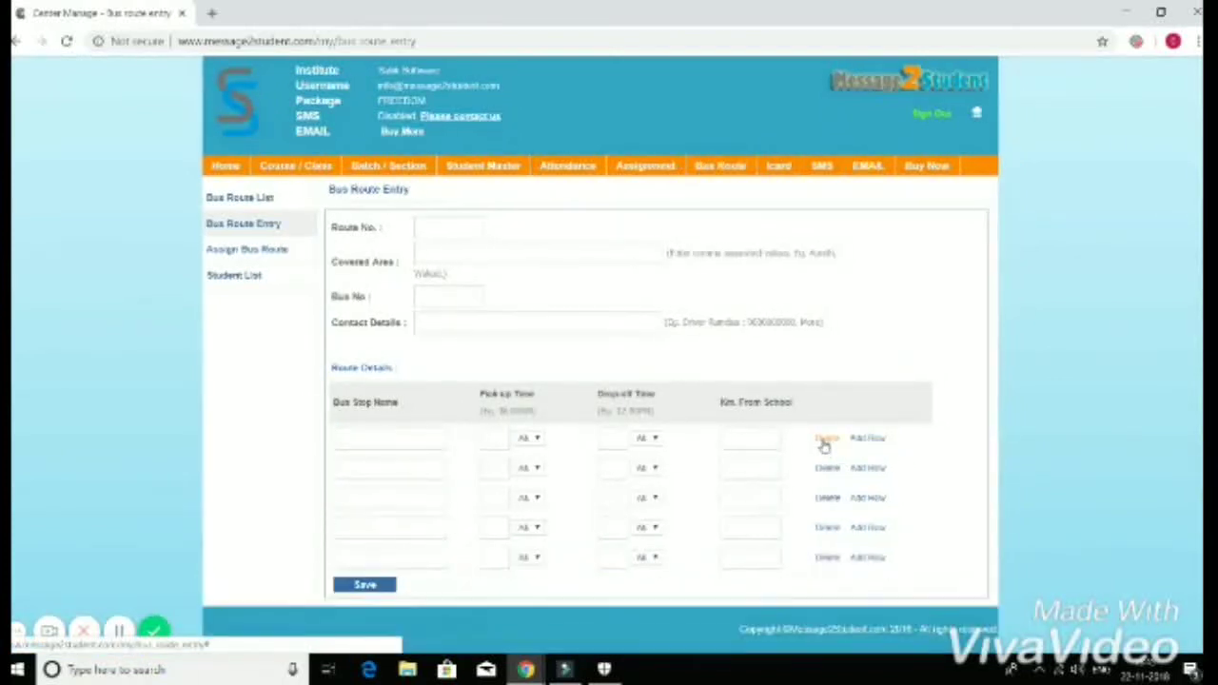
{"action": "left_click", "coordinate": [824, 440]}
{"action": "left_click", "coordinate": [824, 441]}
{"action": "left_click", "coordinate": [368, 502]}
{"action": "left_click", "coordinate": [377, 531]}
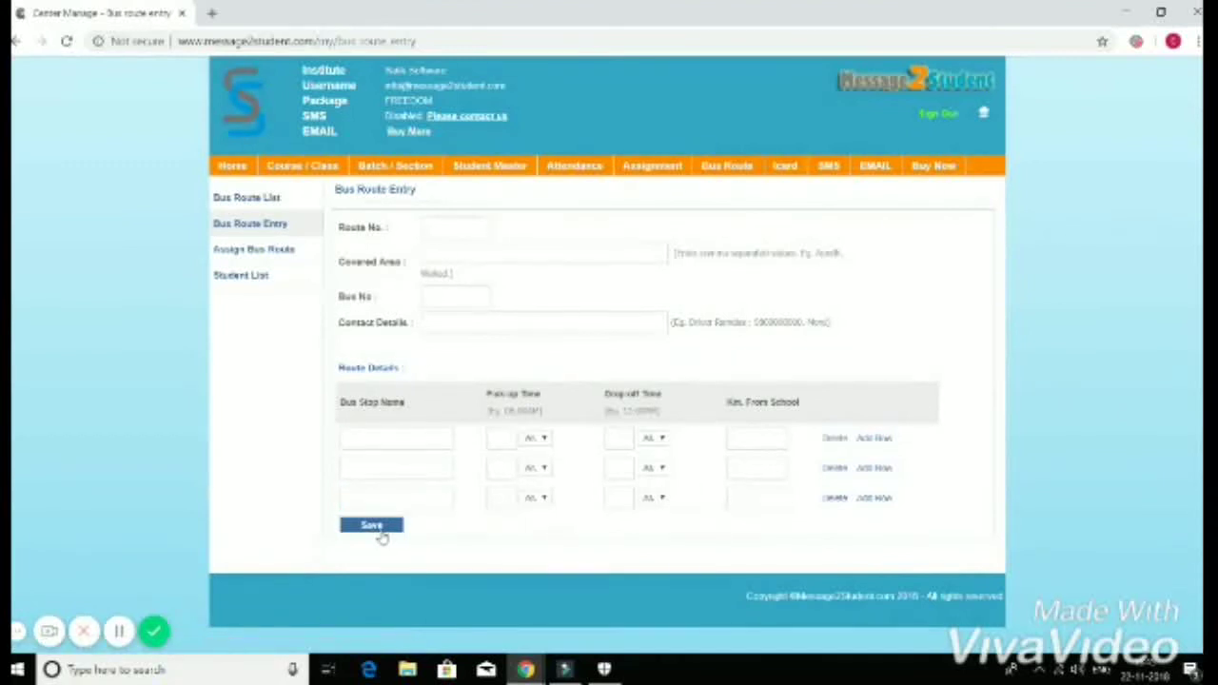
Step: Open Assign Bus Route, search the students of all courses in MY OWN COMPUTER INSTITUTE, and review their route assignments
{"action": "left_click", "coordinate": [271, 249]}
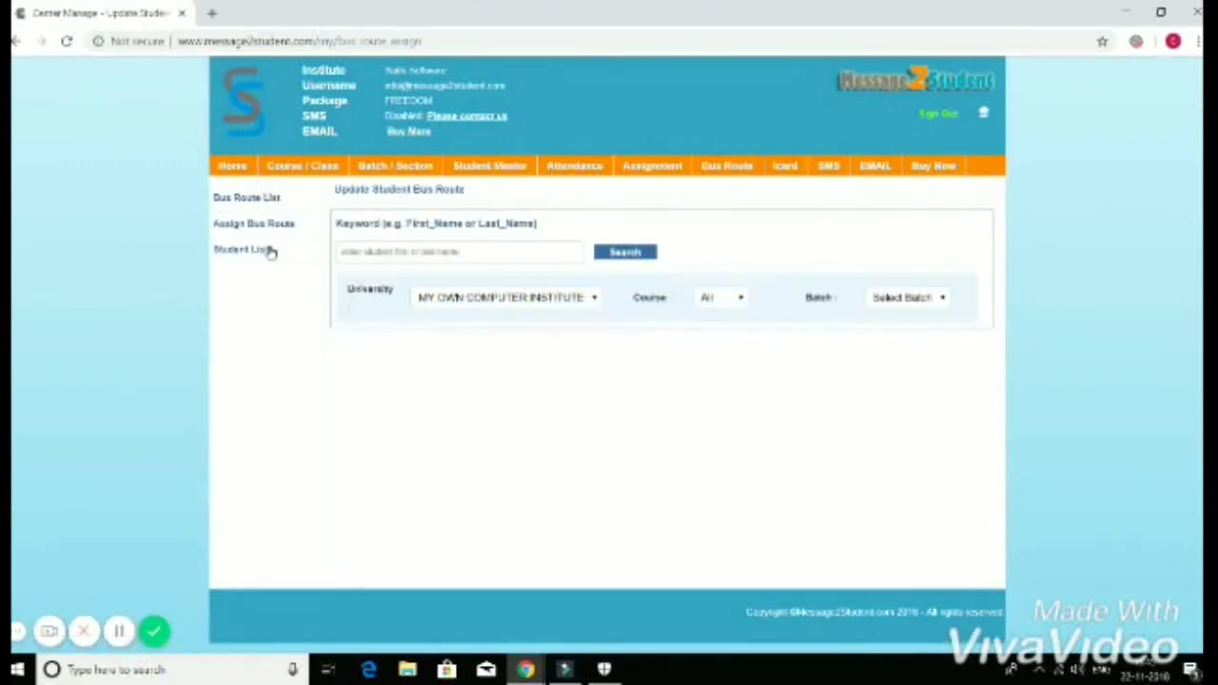
{"action": "left_click", "coordinate": [725, 298]}
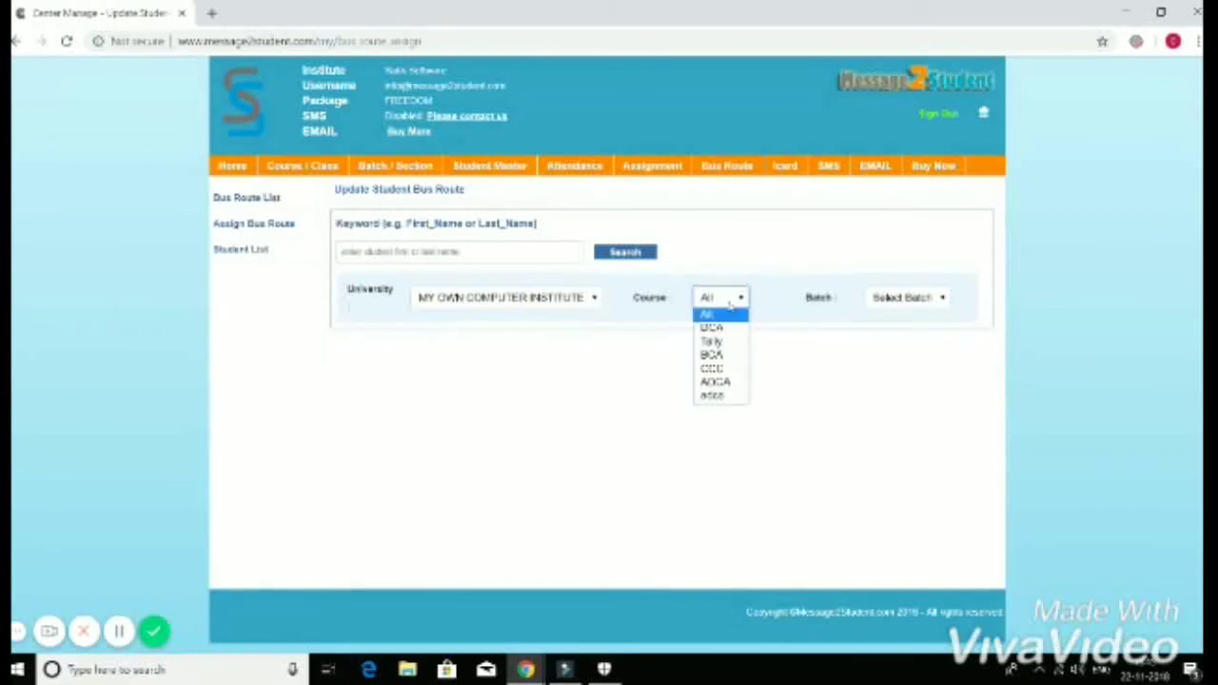
{"action": "left_click", "coordinate": [718, 316]}
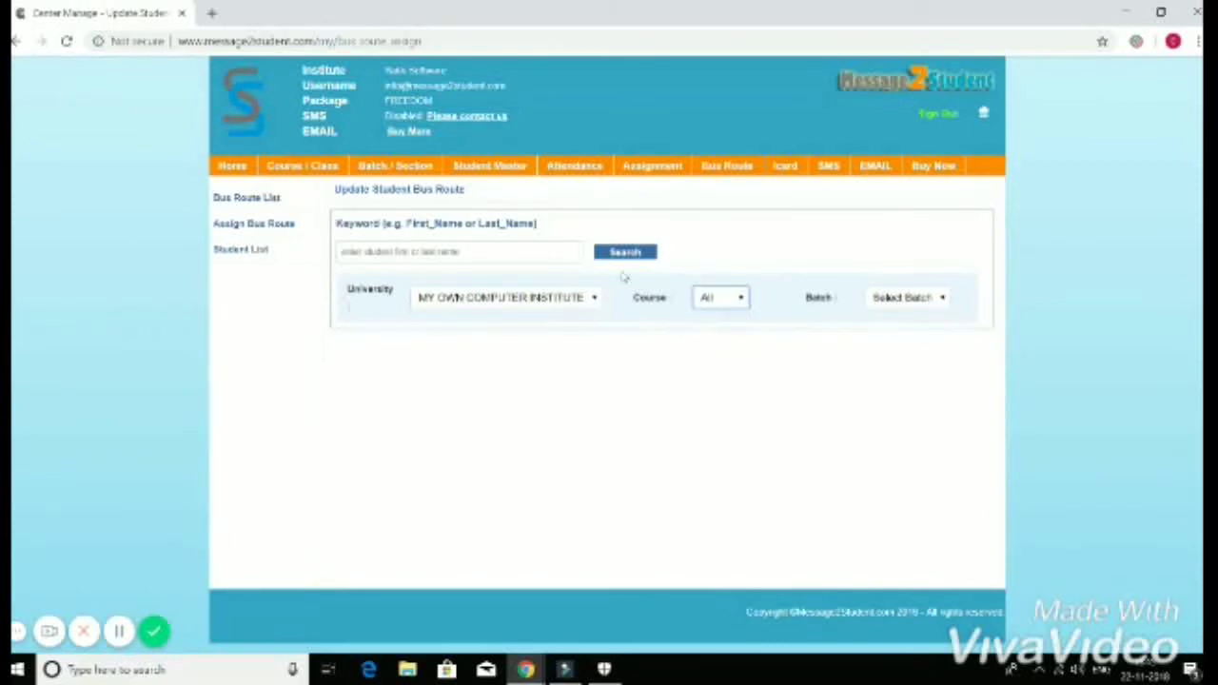
{"action": "left_click", "coordinate": [620, 253]}
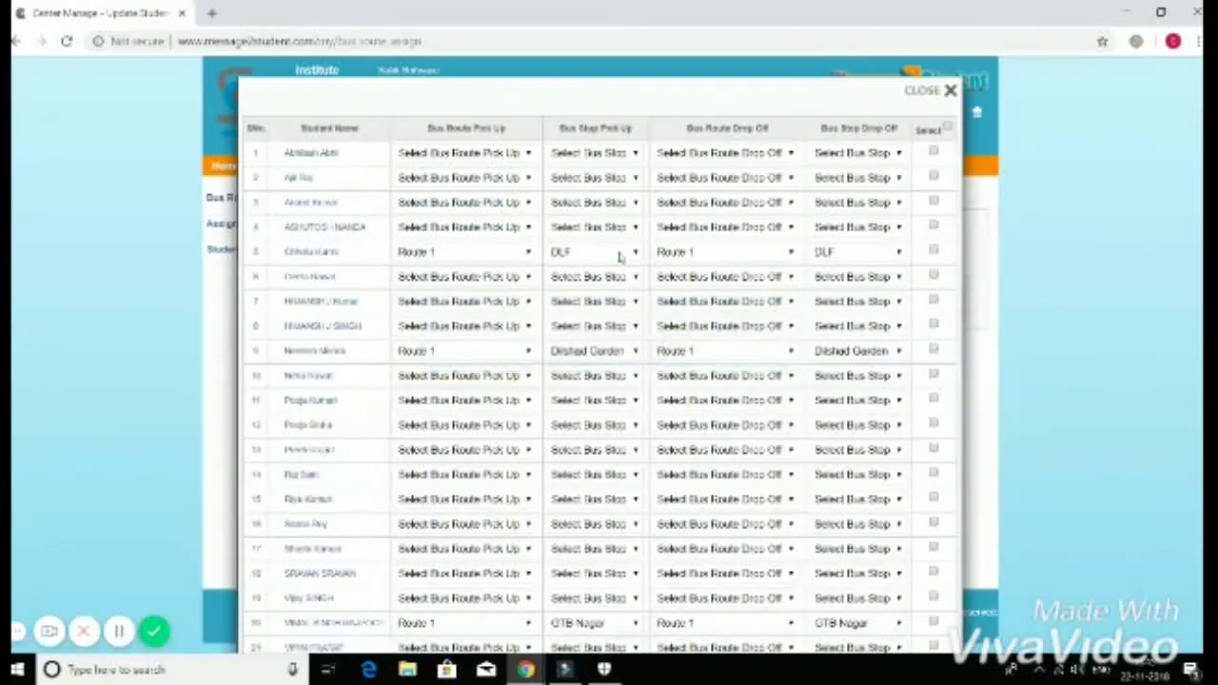
{"action": "scroll", "coordinate": [666, 402], "scroll_direction": "down", "scroll_amount": 2}
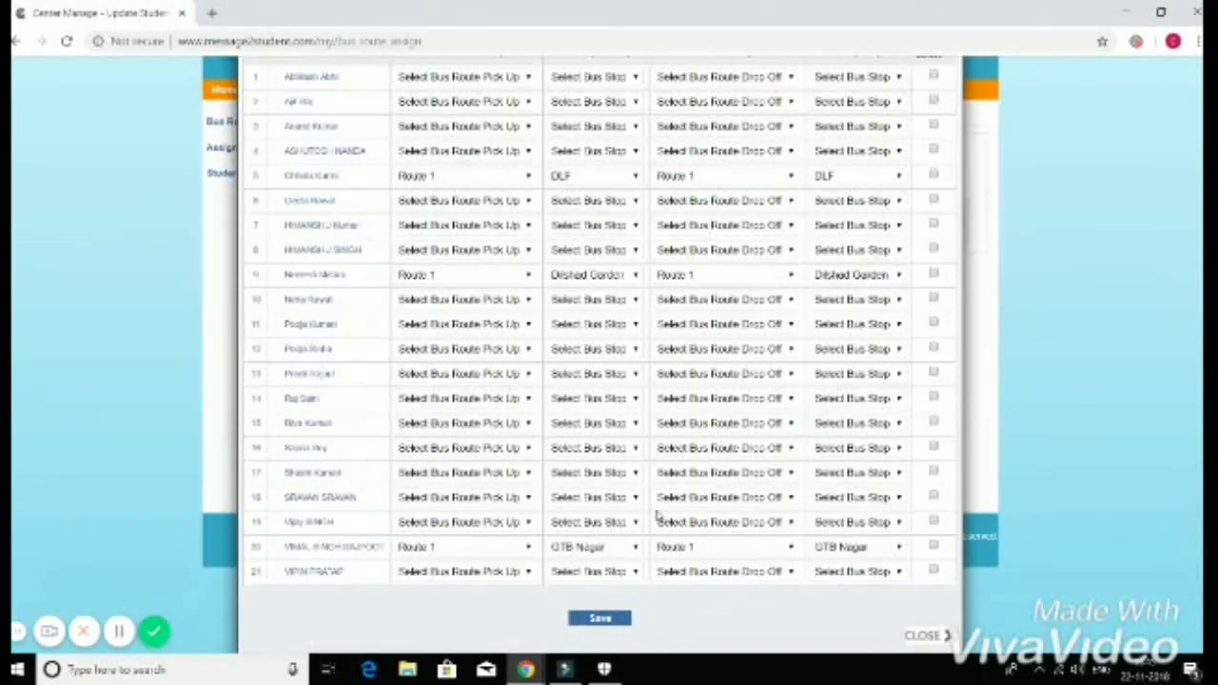
{"action": "scroll", "coordinate": [552, 418], "scroll_direction": "up", "scroll_amount": 2}
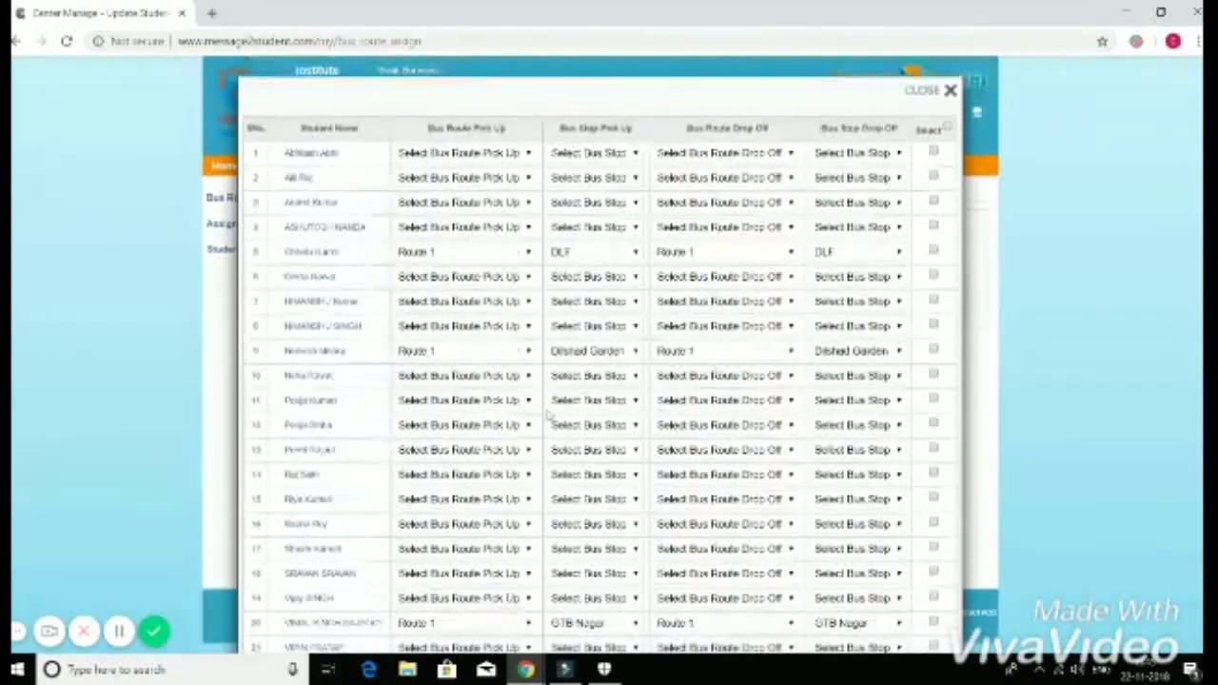
Step: Set the first listed student's pick-up to Route 1 and the Dilshad Garden stop, and close the list without saving
{"action": "left_click", "coordinate": [528, 155]}
{"action": "left_click", "coordinate": [418, 181]}
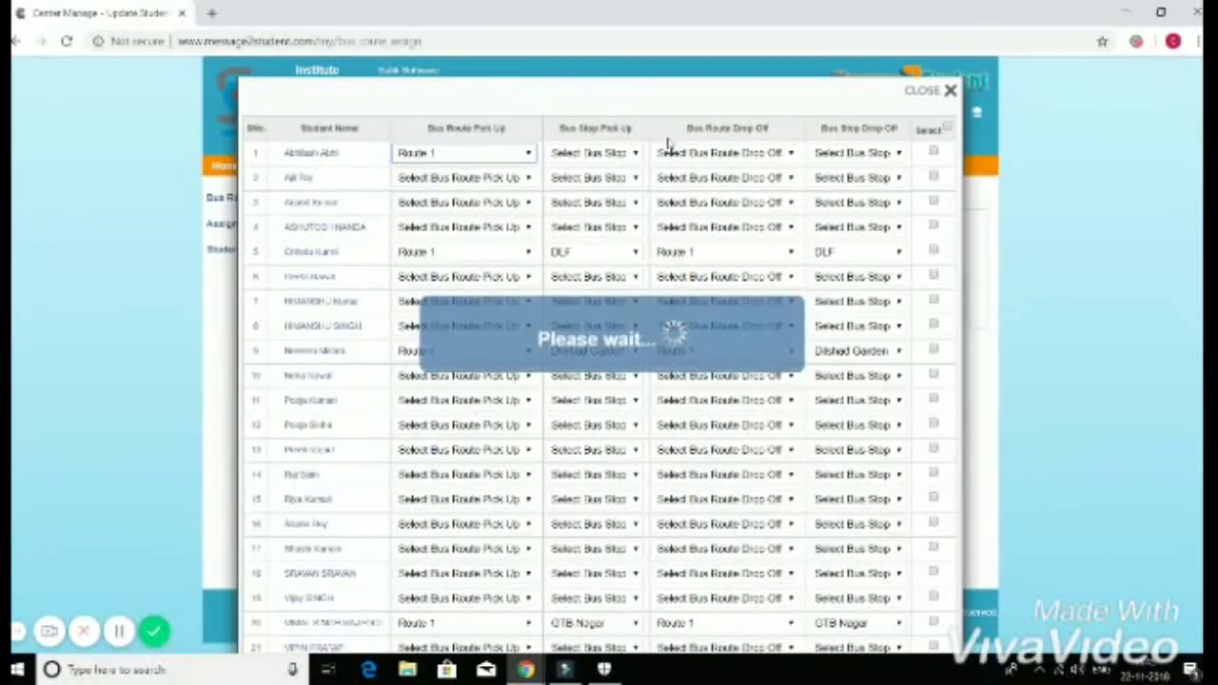
{"action": "left_click", "coordinate": [630, 154]}
{"action": "left_click", "coordinate": [594, 195]}
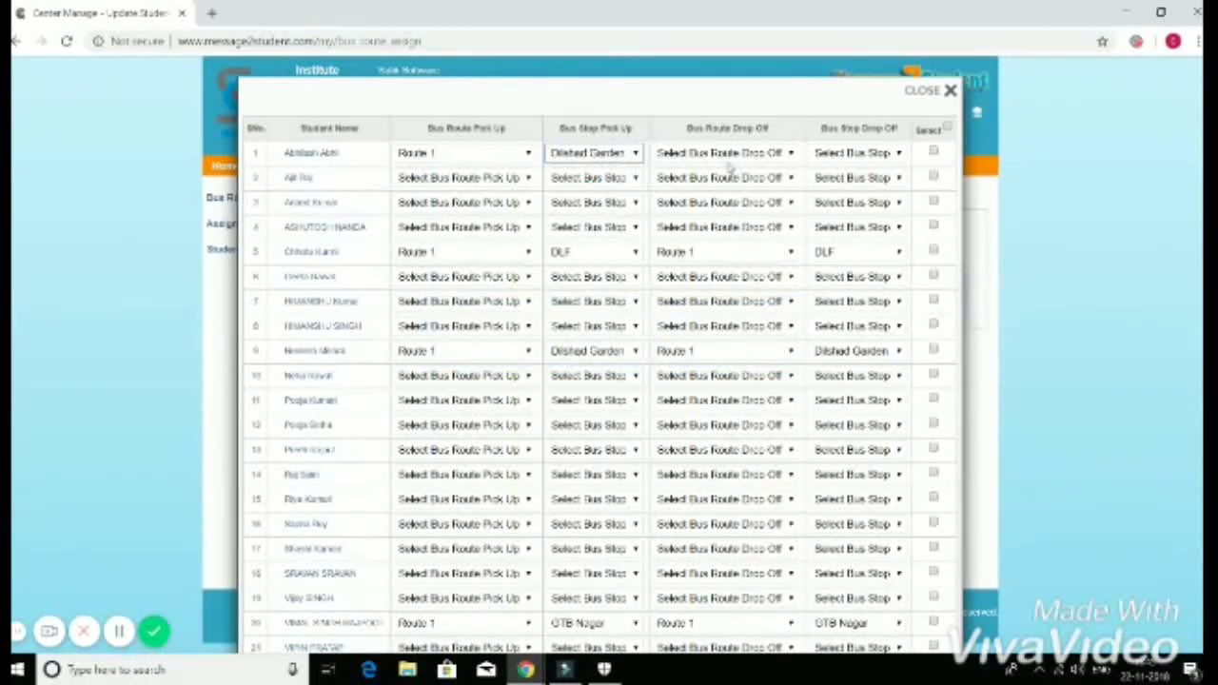
{"action": "left_click", "coordinate": [950, 91]}
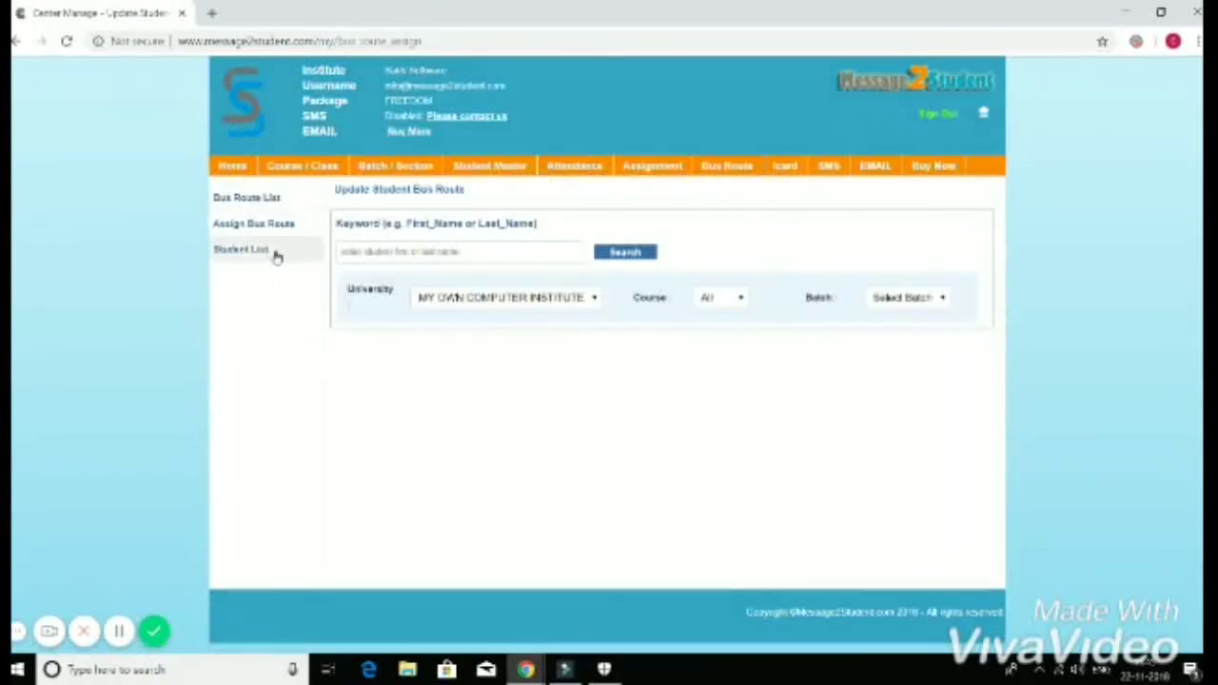
Step: Open the bus route Student List and search for the students on Route 1
{"action": "left_click", "coordinate": [244, 251]}
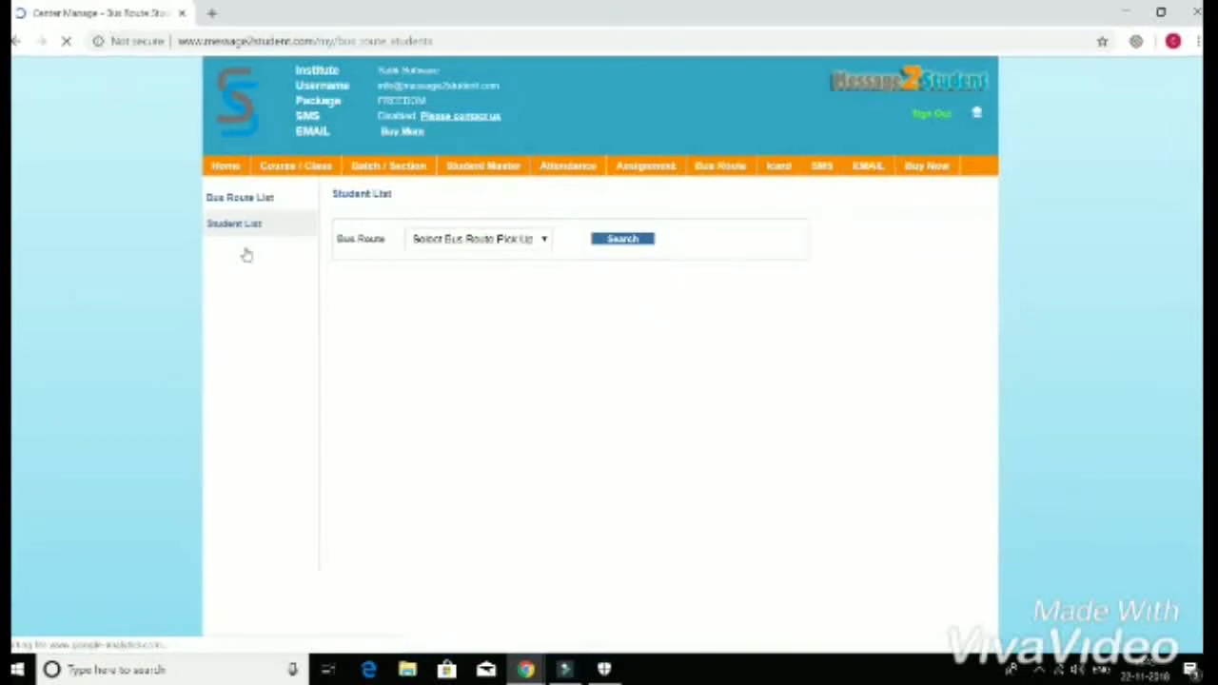
{"action": "left_click", "coordinate": [515, 242]}
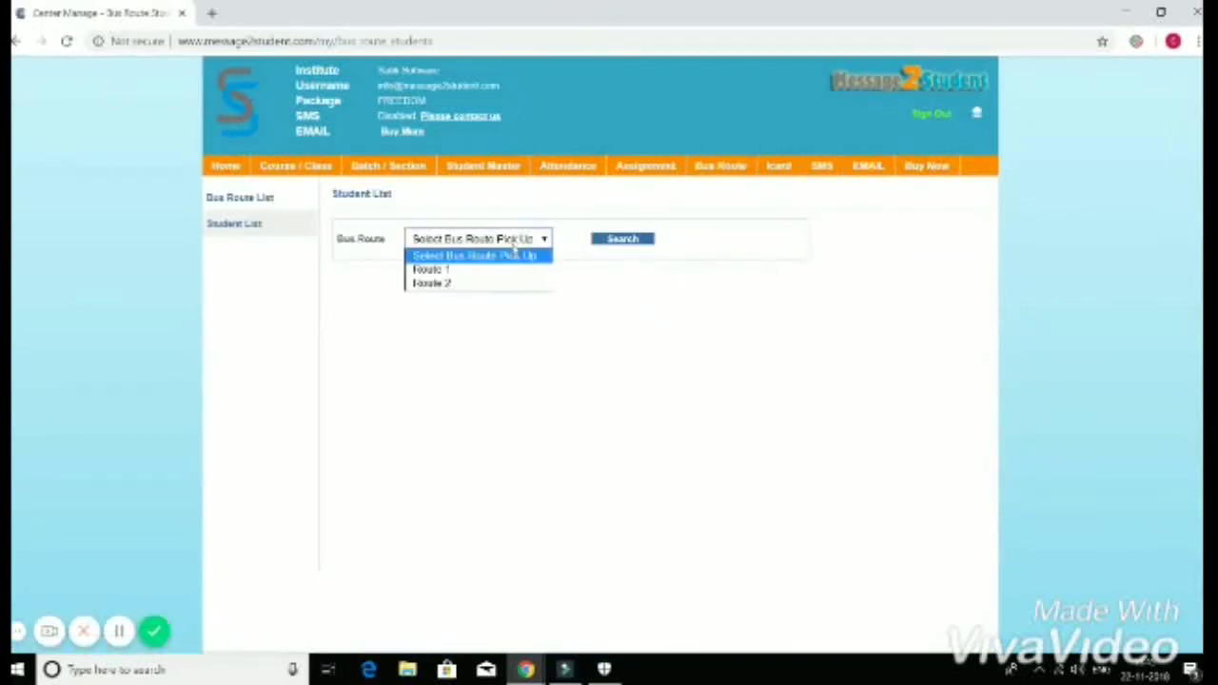
{"action": "left_click", "coordinate": [470, 270]}
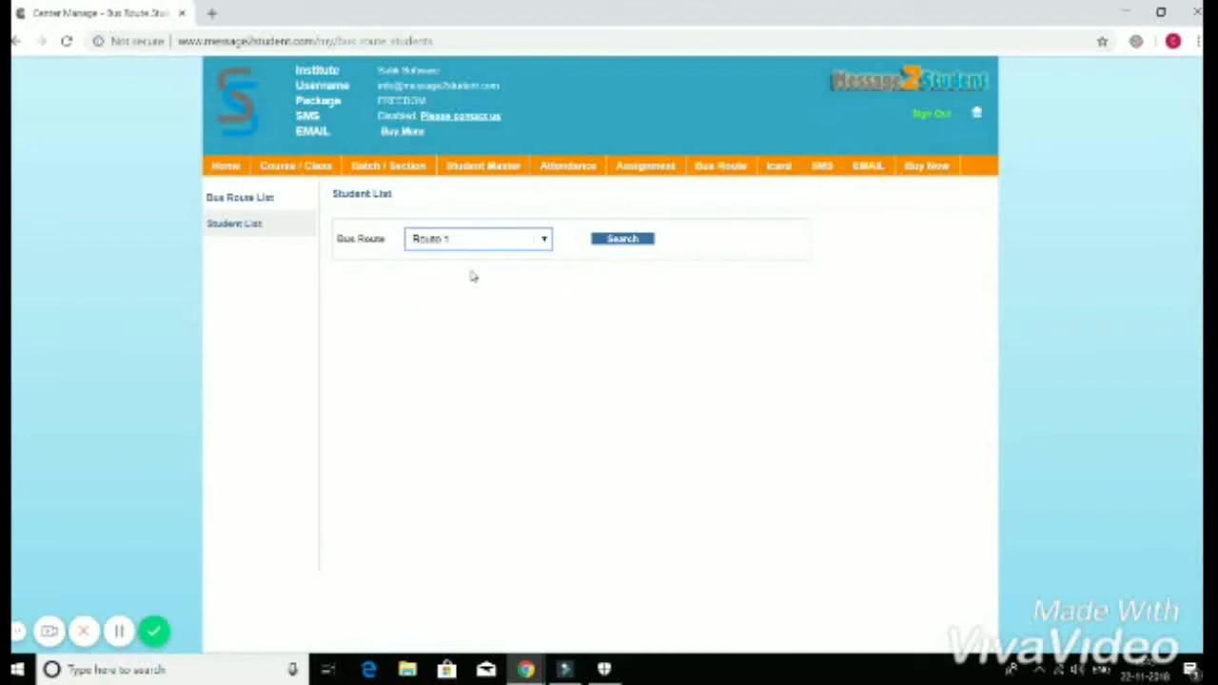
{"action": "left_click", "coordinate": [626, 244]}
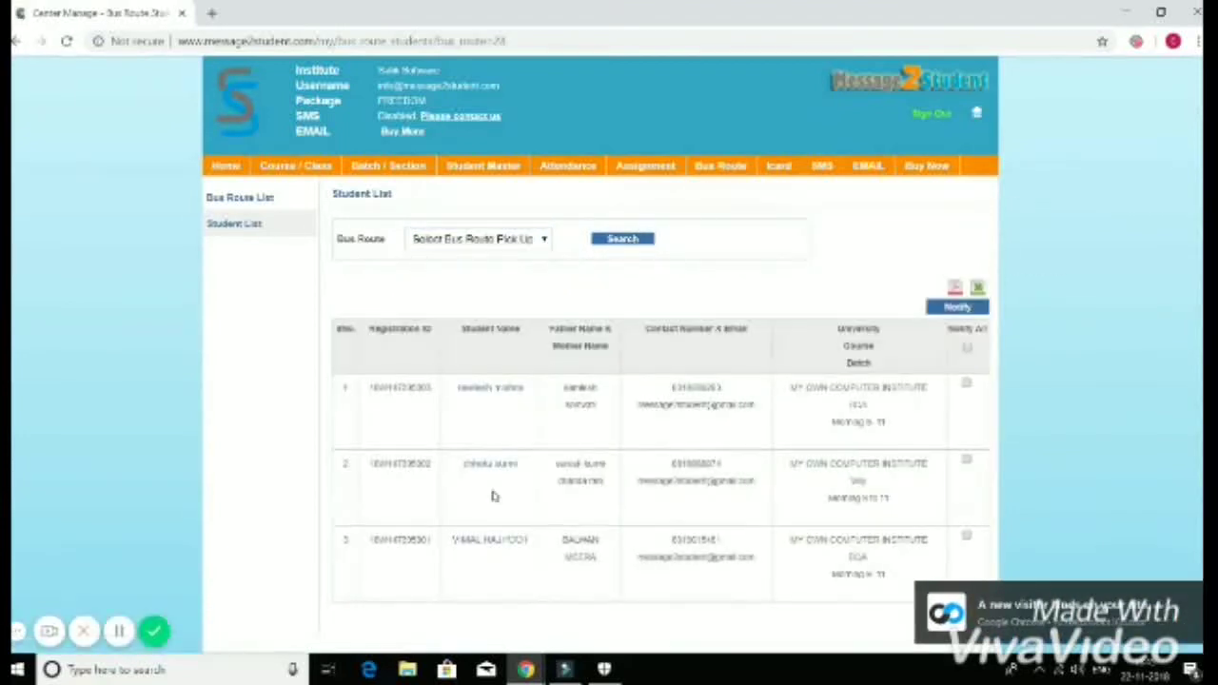
Step: Select all listed Route 1 students for notification, open the SMS and email message form, and close it without sending
{"action": "scroll", "coordinate": [464, 453], "scroll_direction": "down", "scroll_amount": 1}
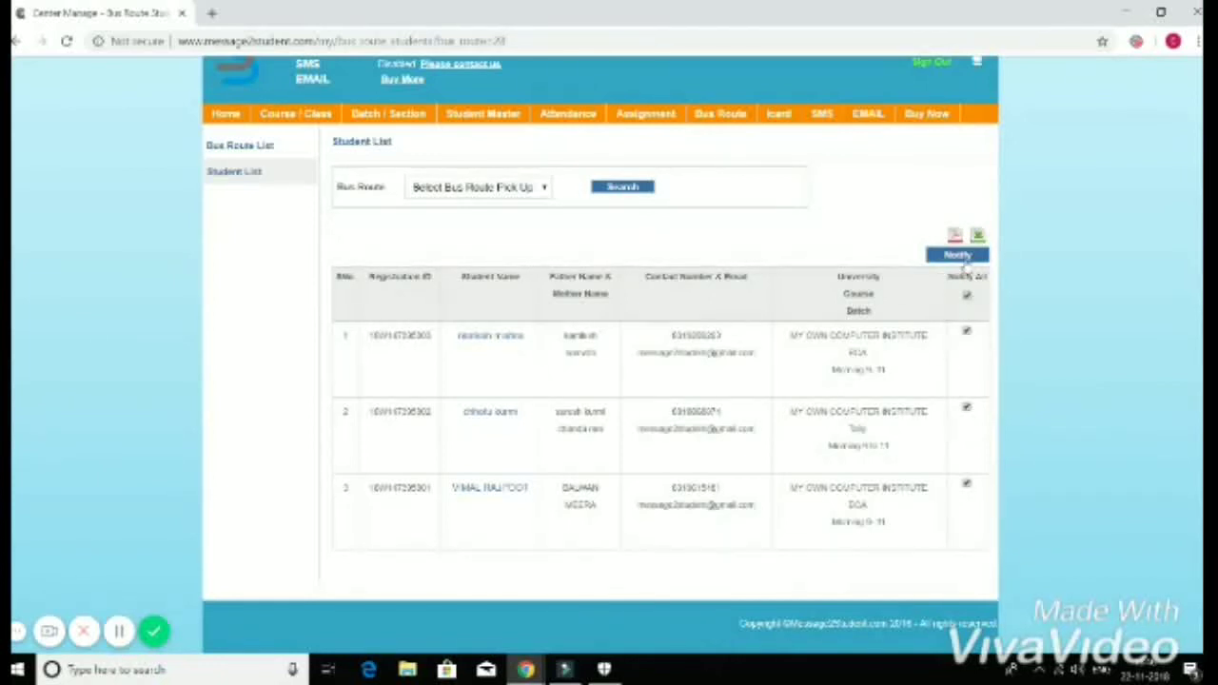
{"action": "left_click", "coordinate": [961, 259]}
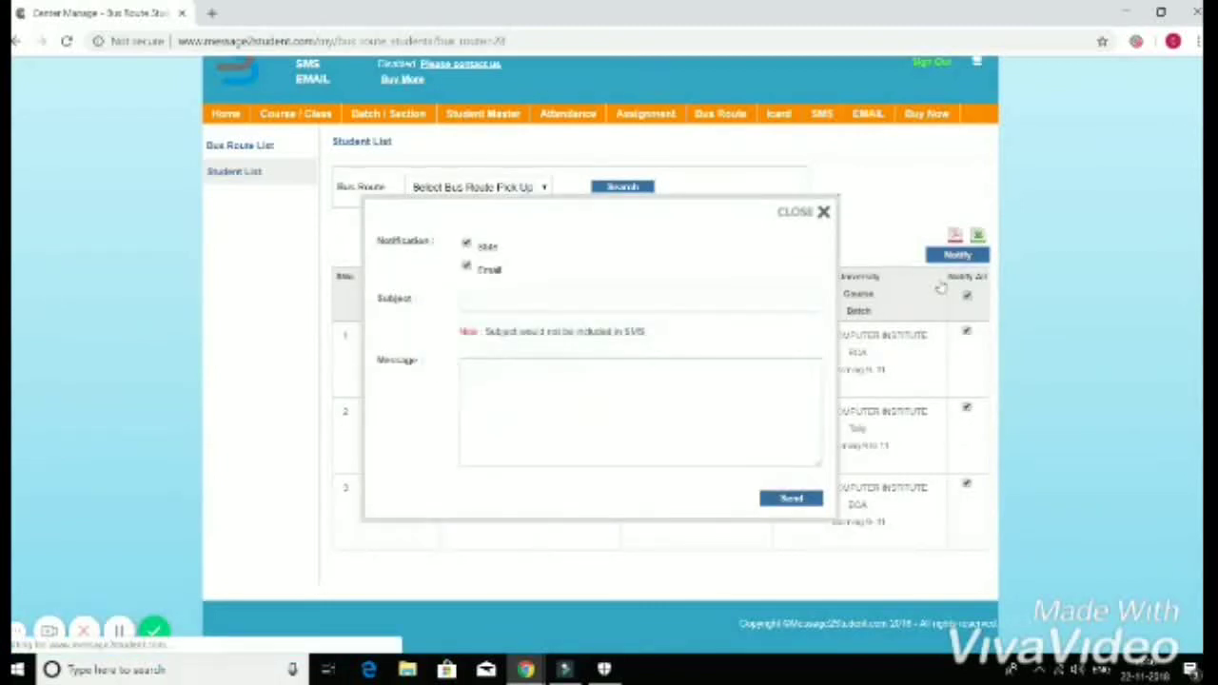
{"action": "left_click", "coordinate": [824, 213]}
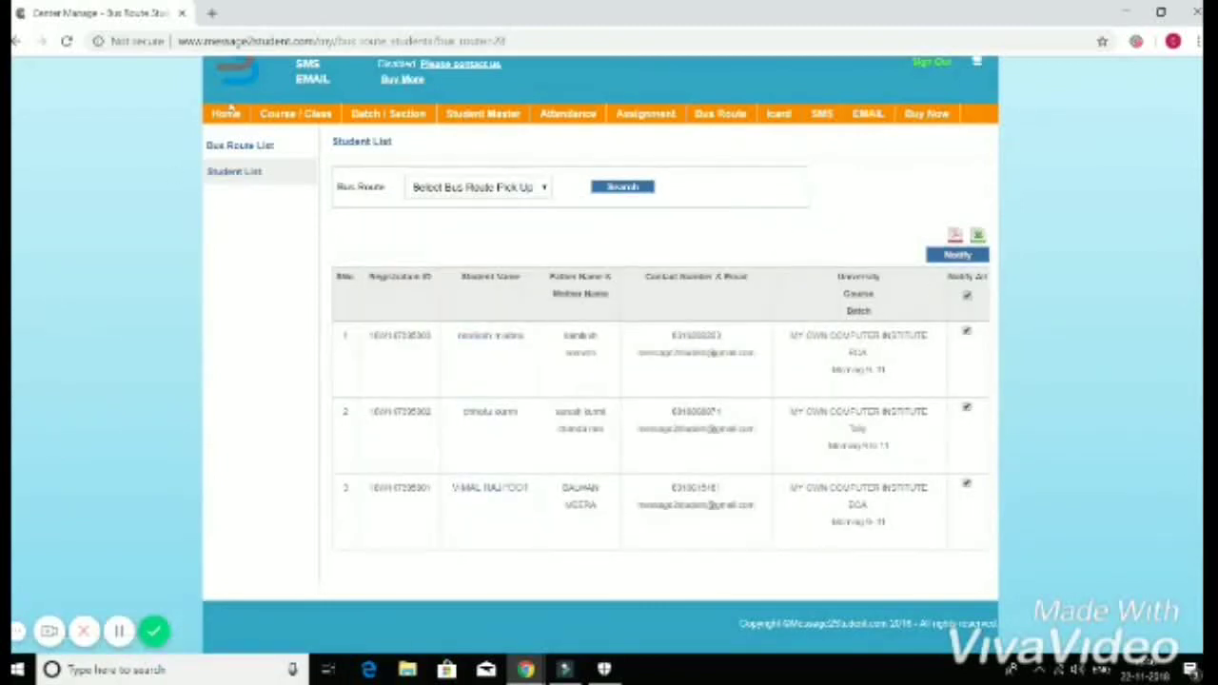
Step: Open I-Card, generate the horizontal student cards for all courses in MY OWN COMPUTER INSTITUTE, and review them
{"action": "left_click", "coordinate": [226, 114]}
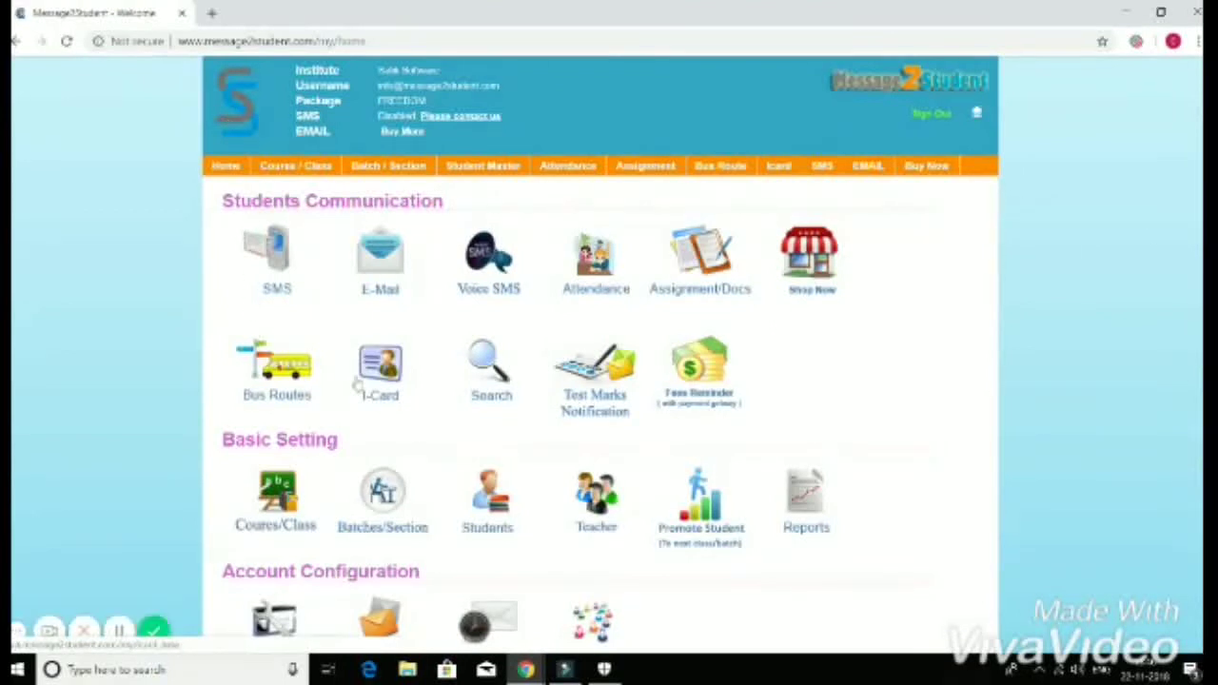
{"action": "left_click", "coordinate": [384, 379]}
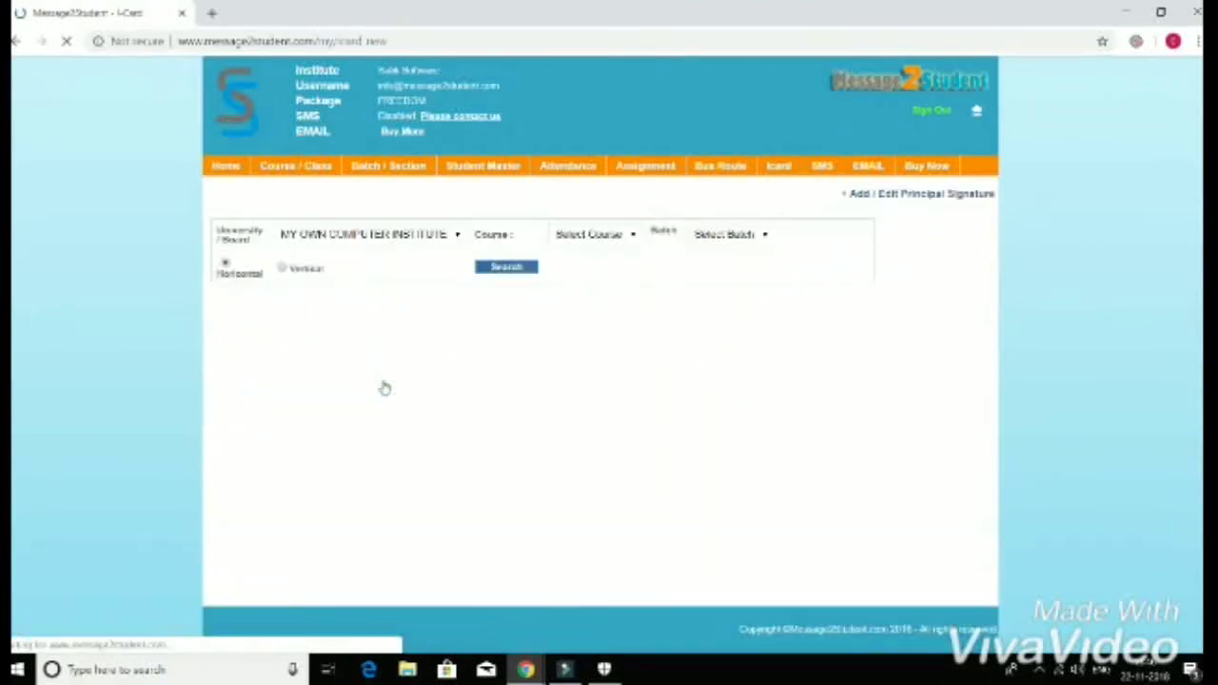
{"action": "left_click", "coordinate": [515, 268]}
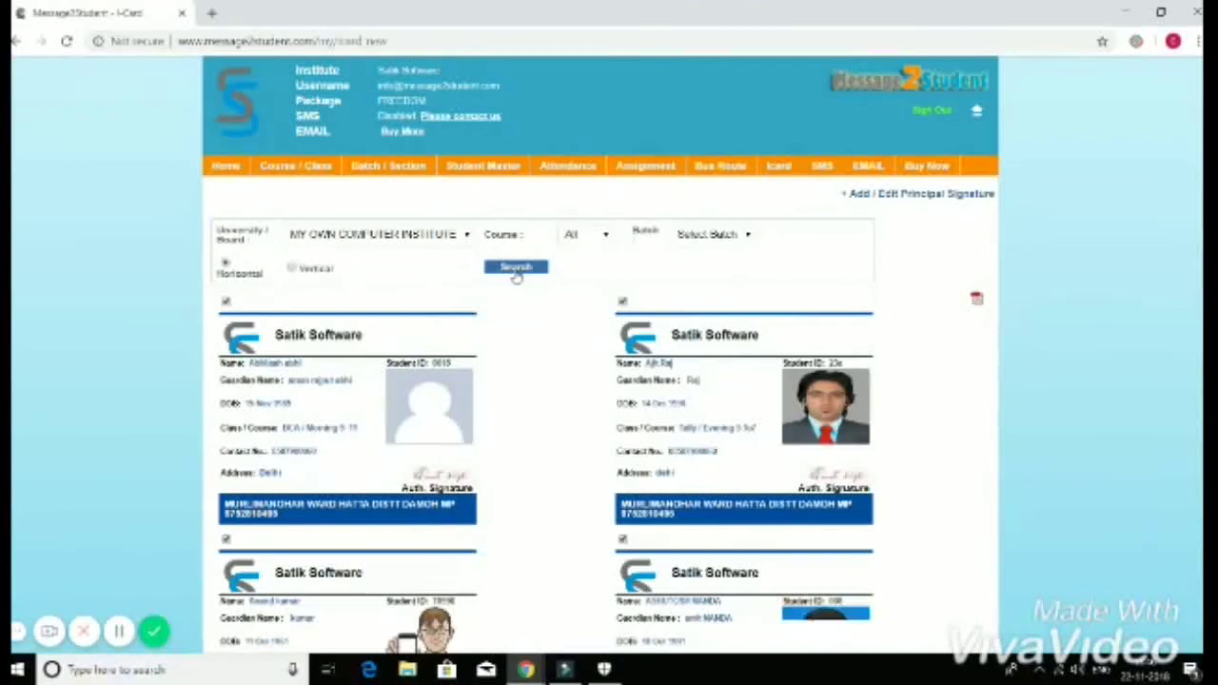
{"action": "scroll", "coordinate": [519, 440], "scroll_direction": "down", "scroll_amount": 10}
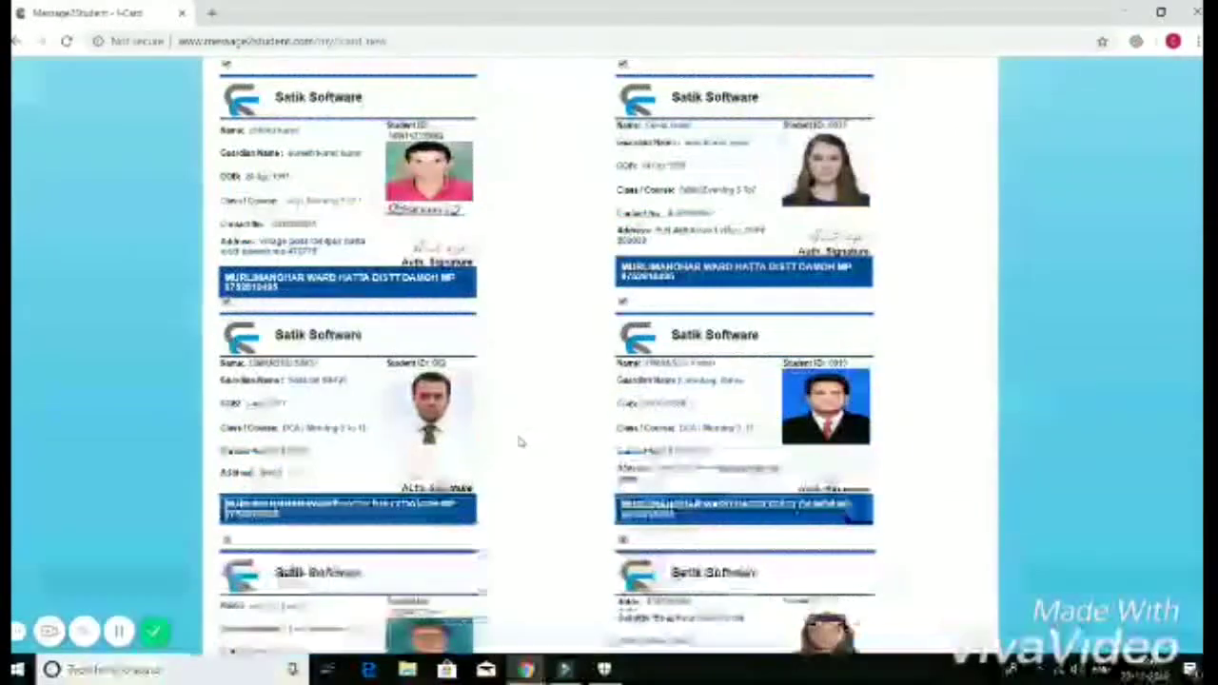
{"action": "scroll", "coordinate": [519, 440], "scroll_direction": "down", "scroll_amount": 10}
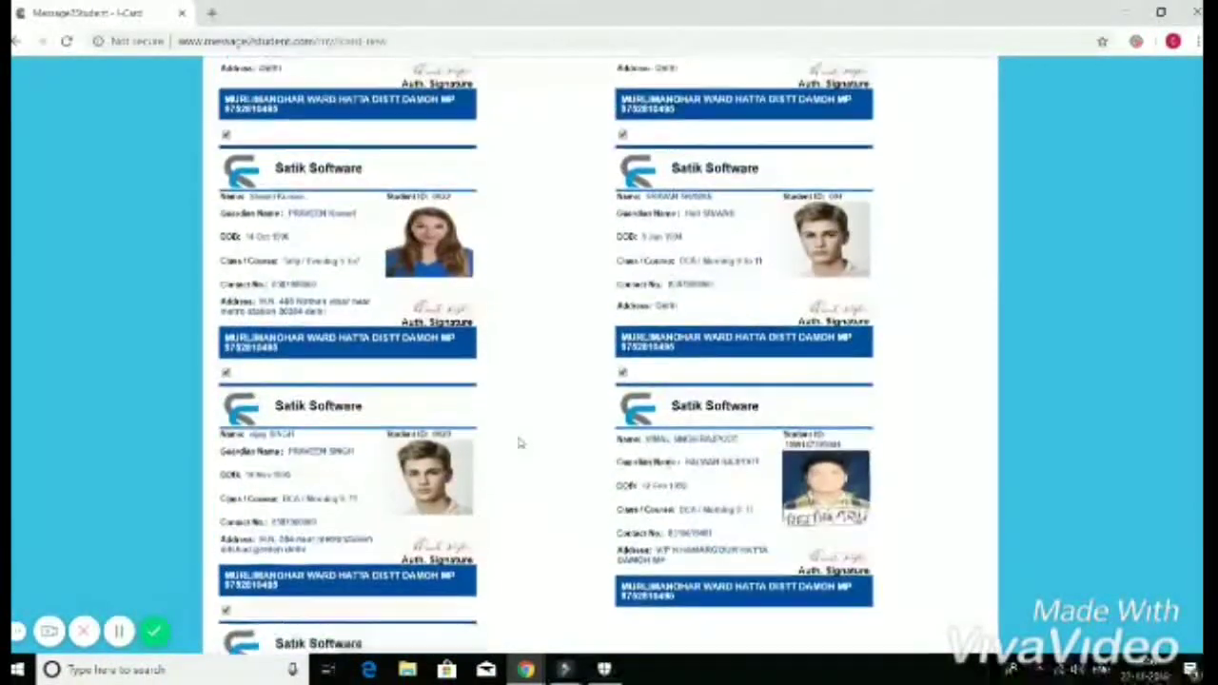
{"action": "scroll", "coordinate": [519, 442], "scroll_direction": "up", "scroll_amount": 20}
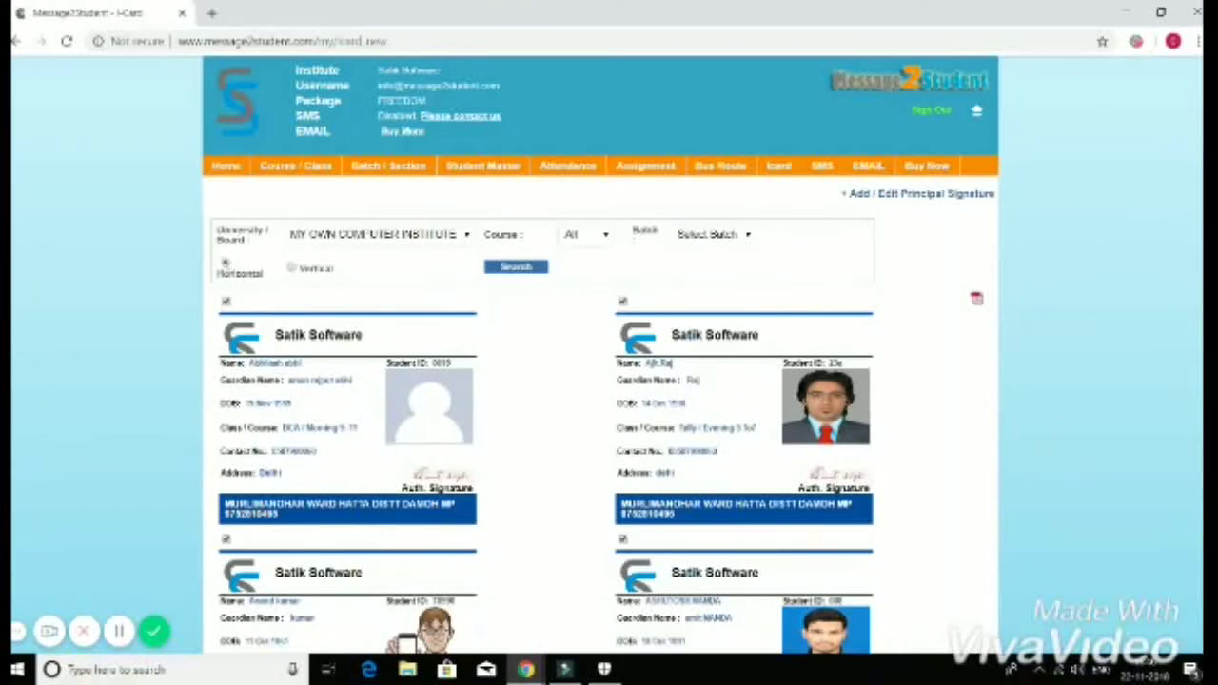
Step: Switch the I-card layout to Vertical, search again, and review the generated student cards
{"action": "left_click", "coordinate": [292, 270]}
{"action": "left_click", "coordinate": [518, 268]}
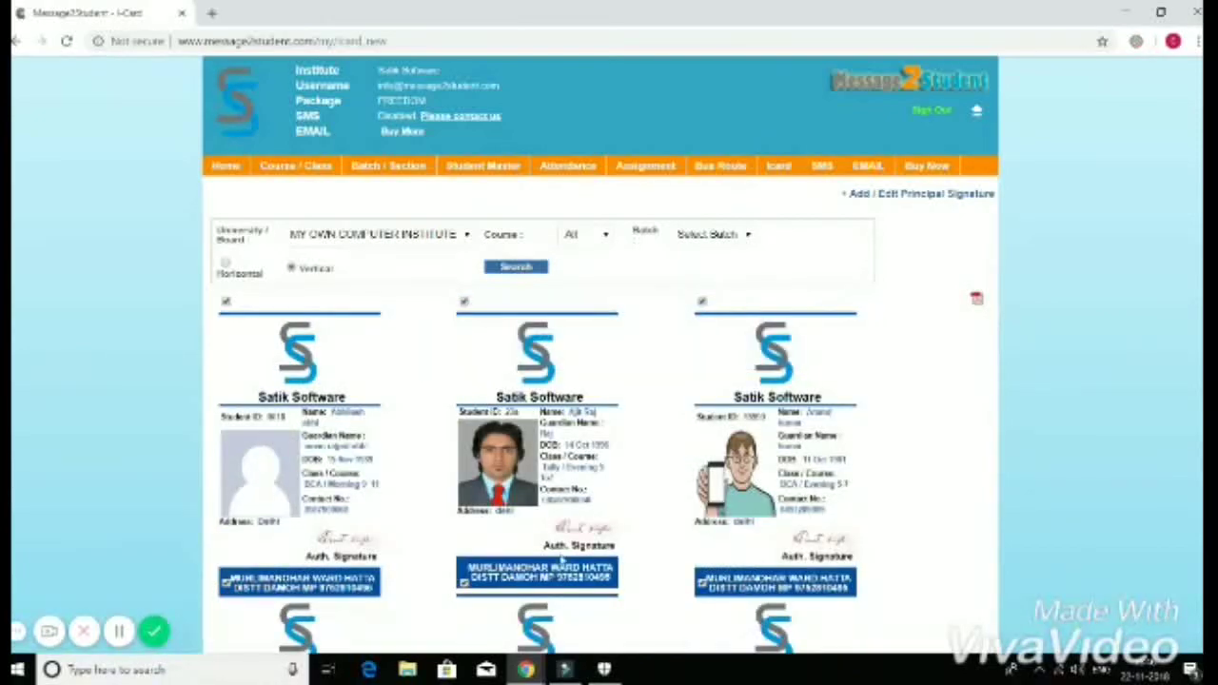
{"action": "scroll", "coordinate": [562, 559], "scroll_direction": "down", "scroll_amount": 10}
{"action": "scroll", "coordinate": [562, 559], "scroll_direction": "down", "scroll_amount": 10}
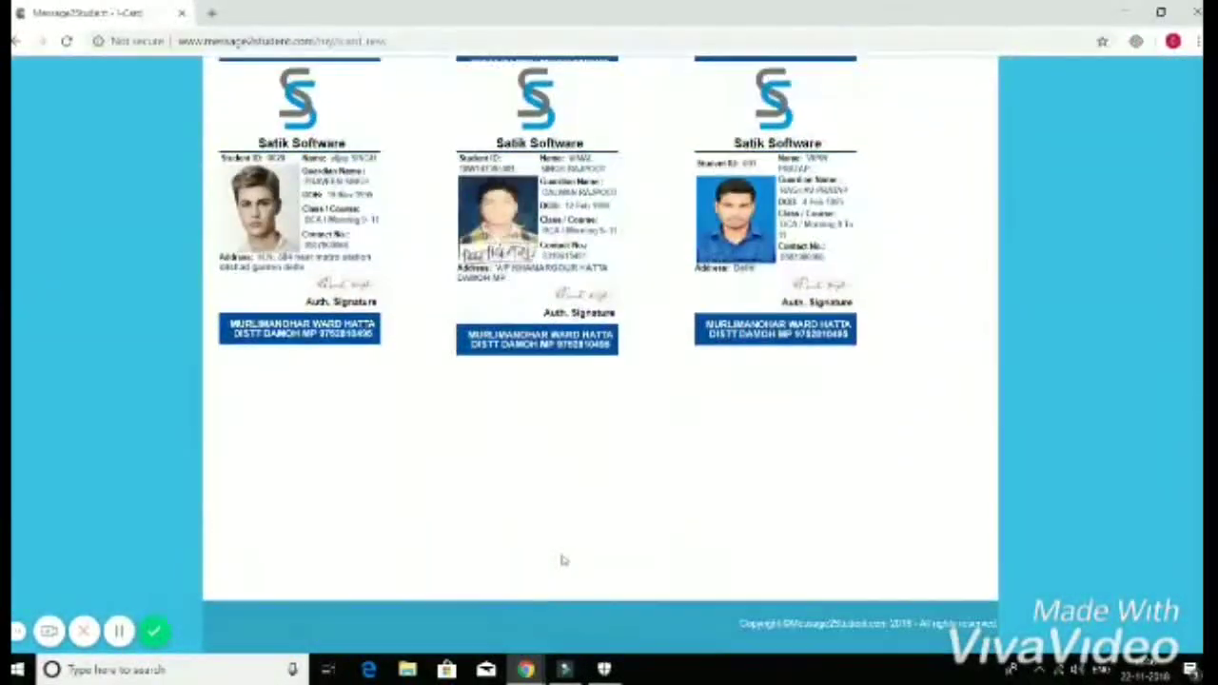
{"action": "scroll", "coordinate": [560, 560], "scroll_direction": "up", "scroll_amount": 8}
{"action": "scroll", "coordinate": [595, 595], "scroll_direction": "up", "scroll_amount": 10}
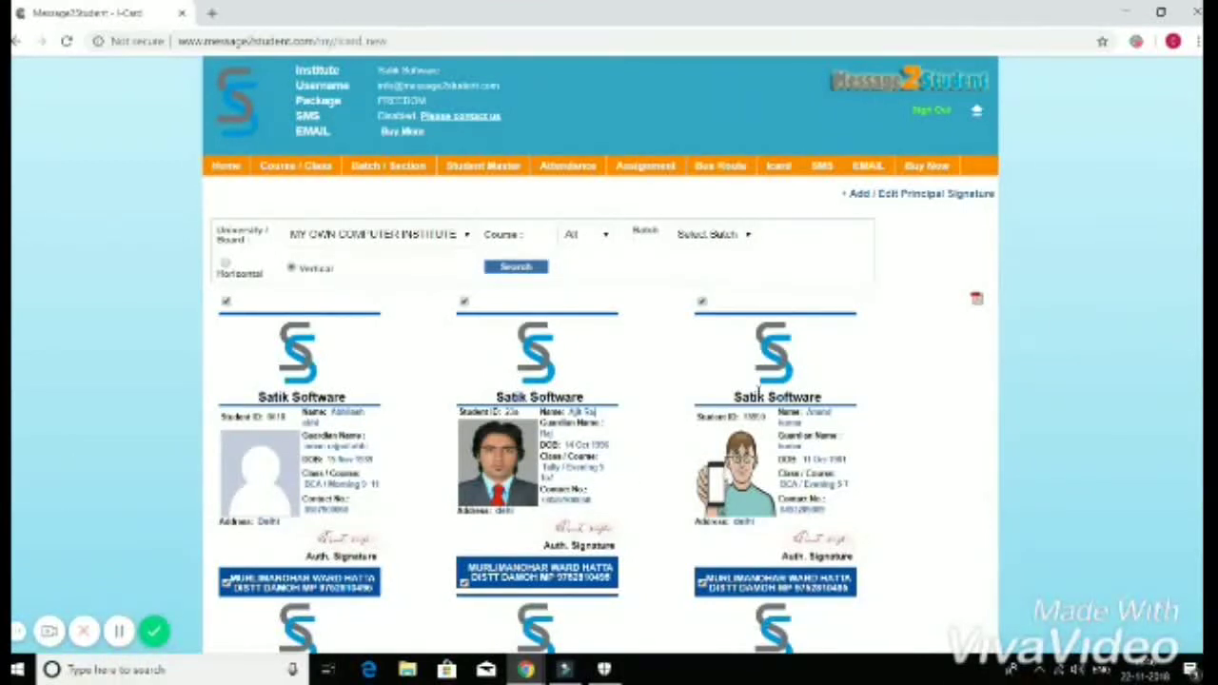
Step: View the current principal signature used on the I-cards and close it without updating
{"action": "left_click", "coordinate": [890, 196]}
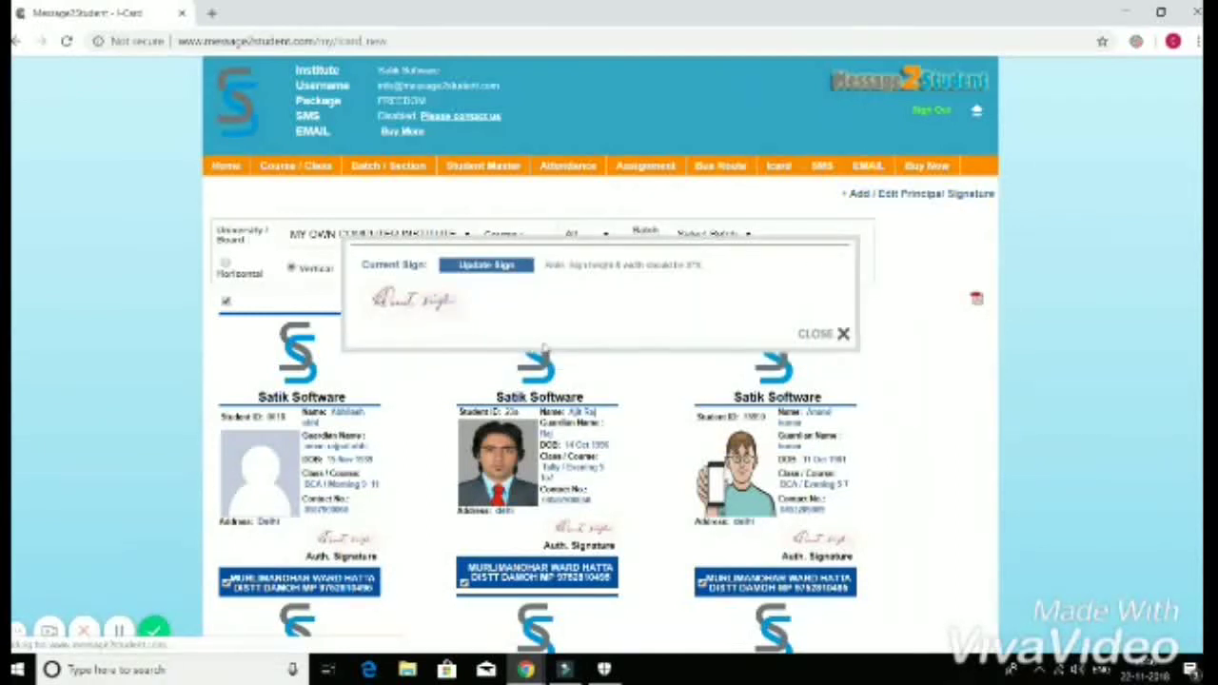
{"action": "left_click", "coordinate": [822, 335]}
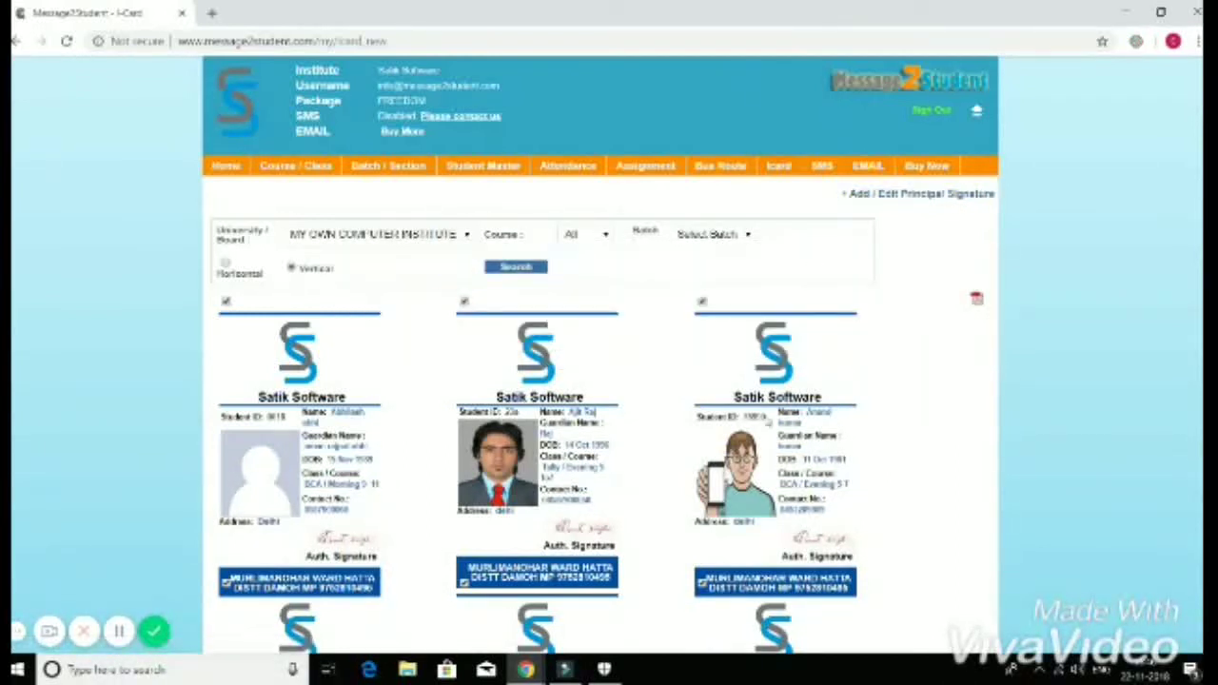
Step: Open the student search and run an advanced search for the DCA course's Morning 9 to 11 batch in MY OWN COMPUTER INSTITUTE
{"action": "left_click", "coordinate": [220, 169]}
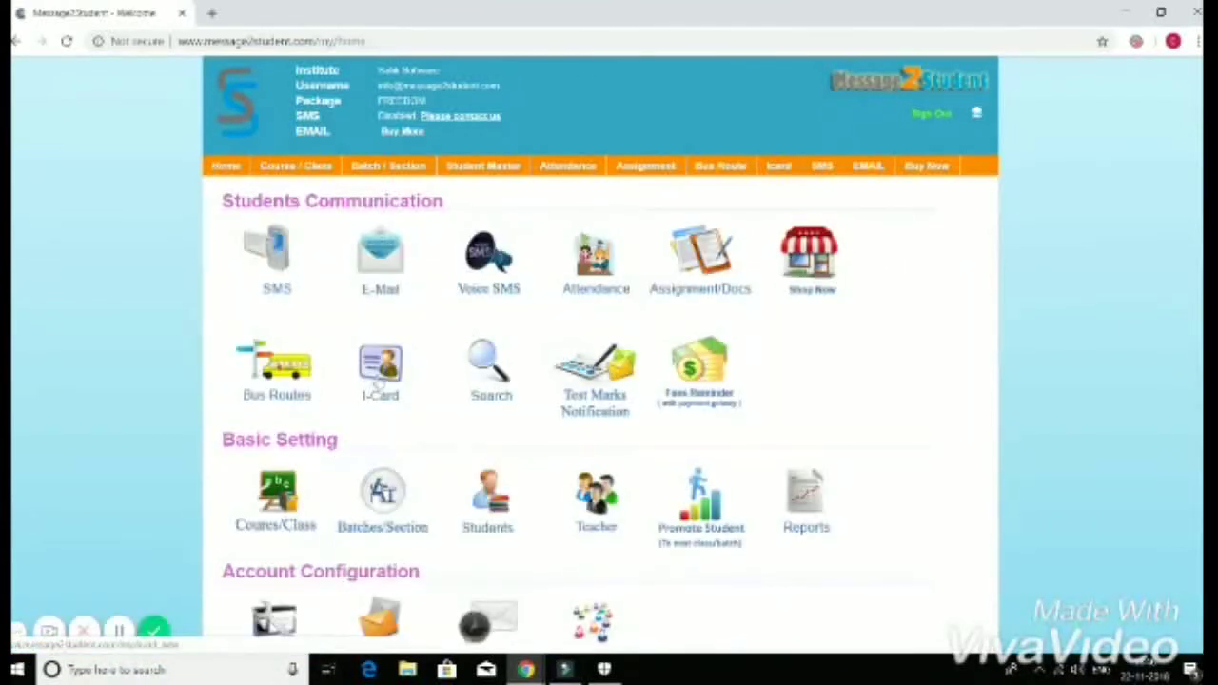
{"action": "left_click", "coordinate": [490, 369]}
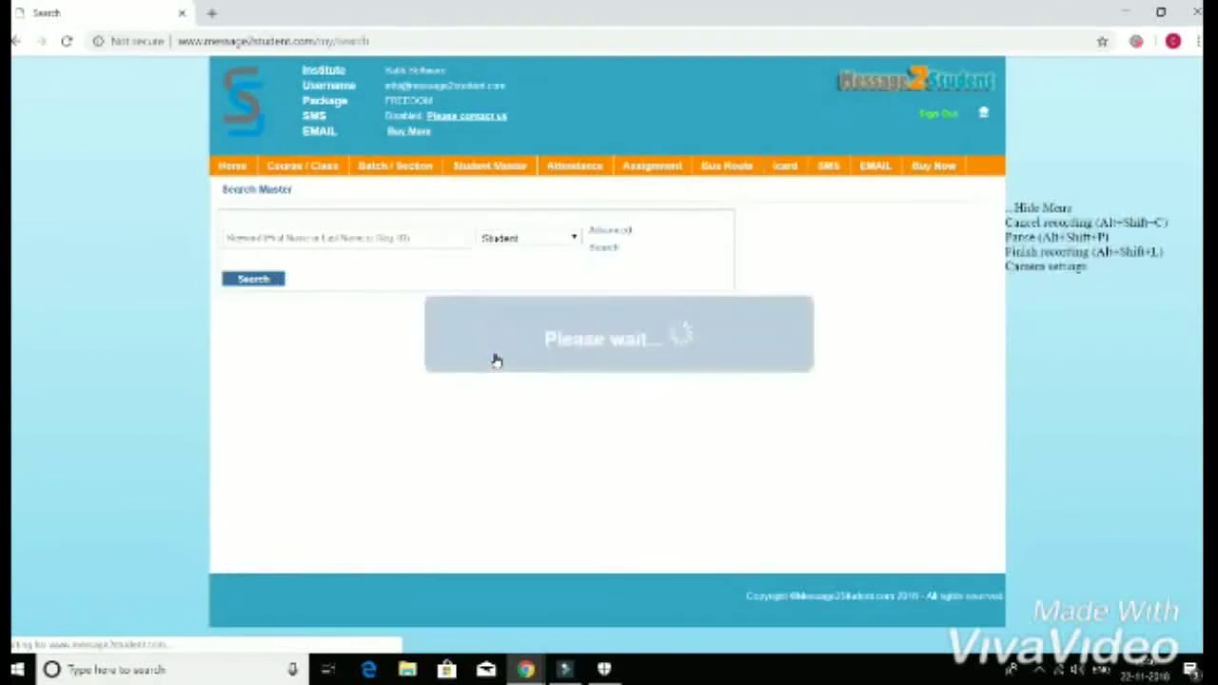
{"action": "left_click", "coordinate": [617, 235]}
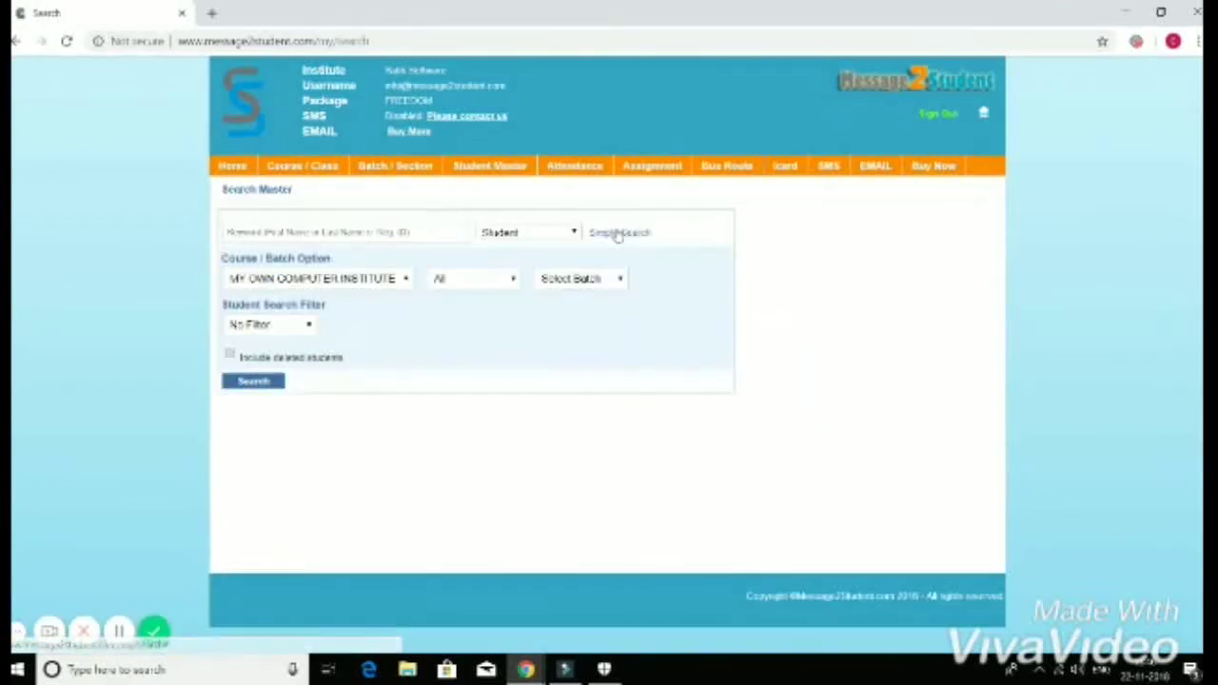
{"action": "left_click", "coordinate": [495, 281]}
{"action": "left_click", "coordinate": [447, 305]}
{"action": "left_click", "coordinate": [601, 278]}
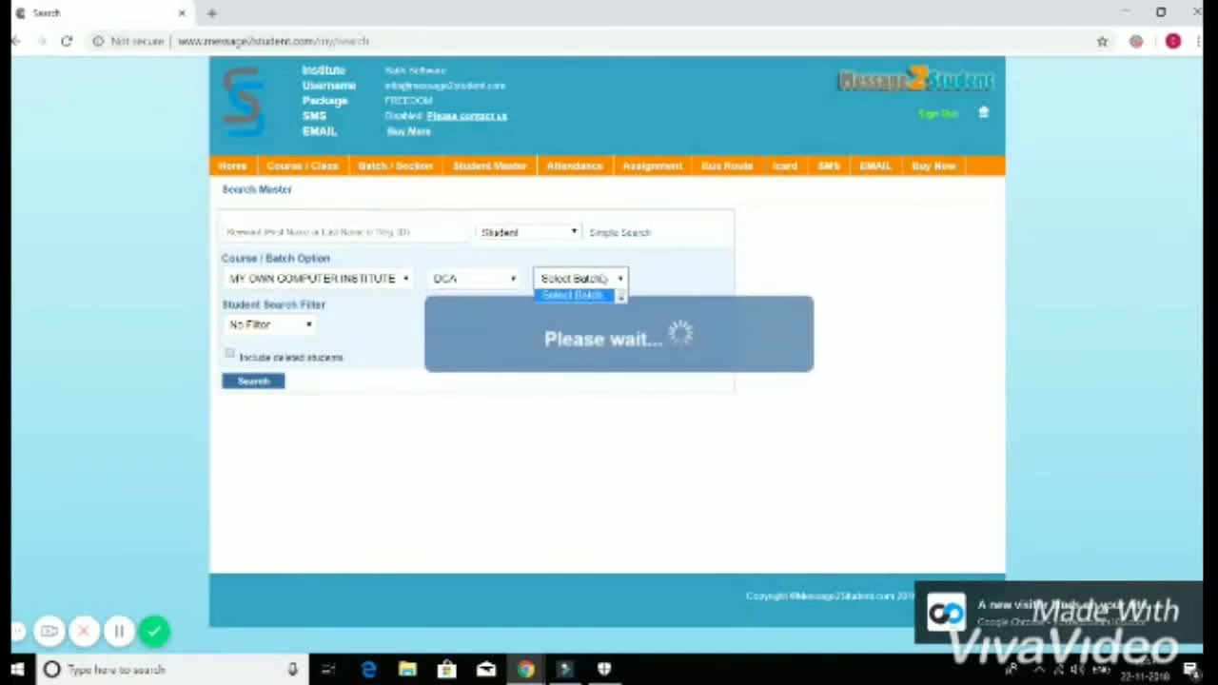
{"action": "left_click", "coordinate": [600, 295]}
{"action": "left_click", "coordinate": [600, 278]}
{"action": "left_click", "coordinate": [582, 307]}
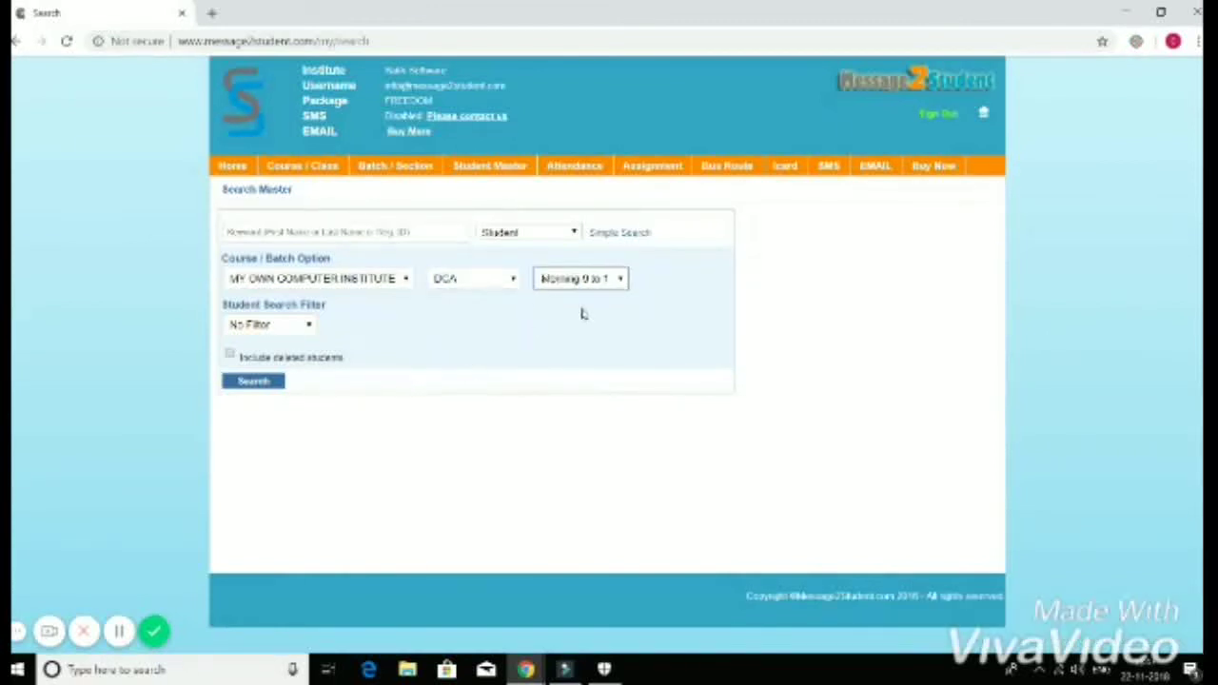
{"action": "left_click", "coordinate": [262, 381]}
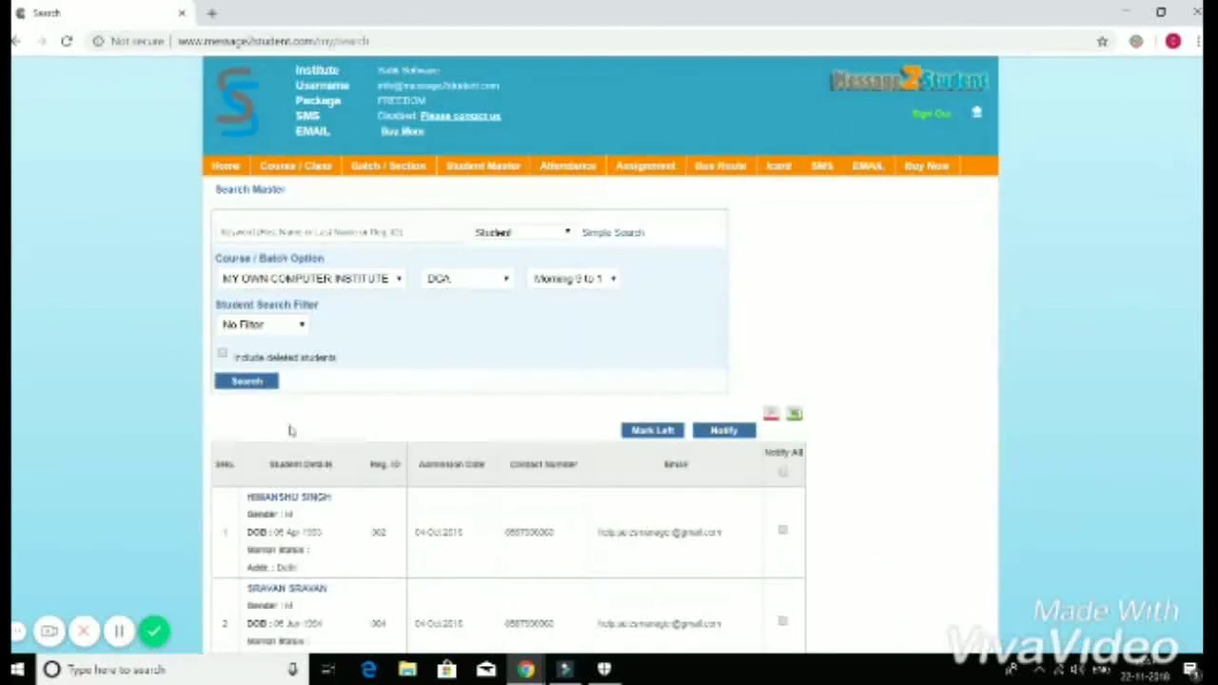
{"action": "scroll", "coordinate": [516, 565], "scroll_direction": "down", "scroll_amount": 3}
{"action": "scroll", "coordinate": [519, 552], "scroll_direction": "up", "scroll_amount": 3}
Step: Repeat the search with deleted students included and look through the student list
{"action": "left_click", "coordinate": [251, 381]}
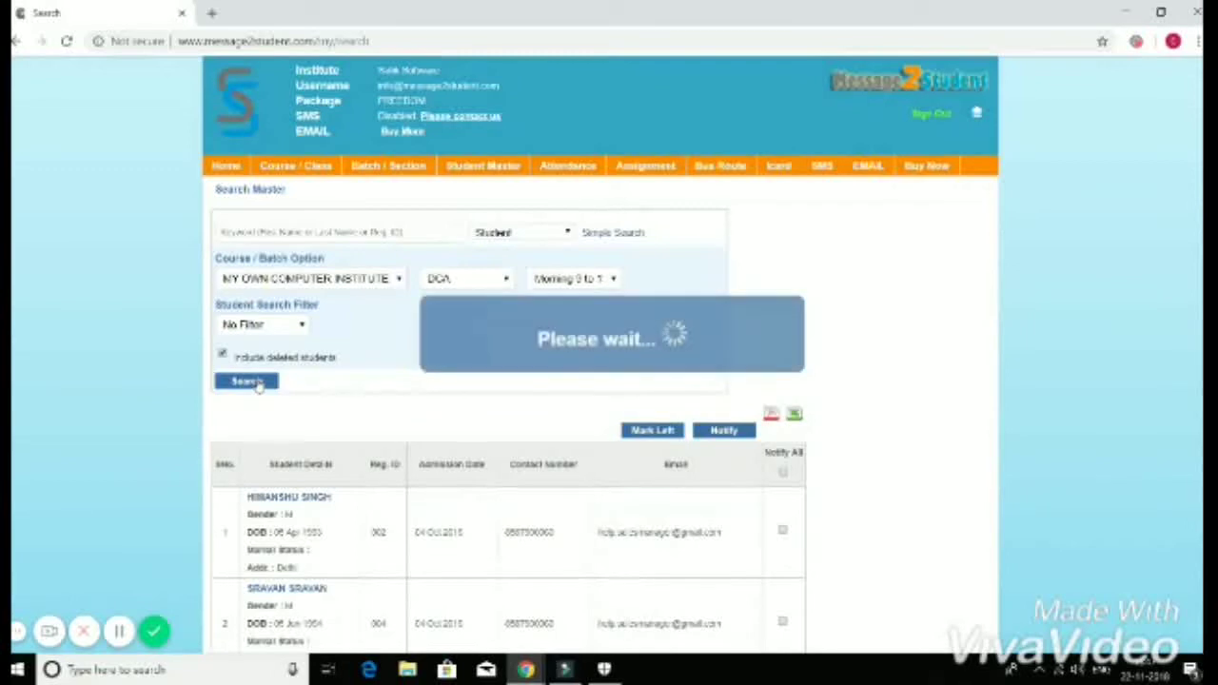
{"action": "scroll", "coordinate": [504, 557], "scroll_direction": "down", "scroll_amount": 2}
{"action": "scroll", "coordinate": [505, 555], "scroll_direction": "up", "scroll_amount": 2}
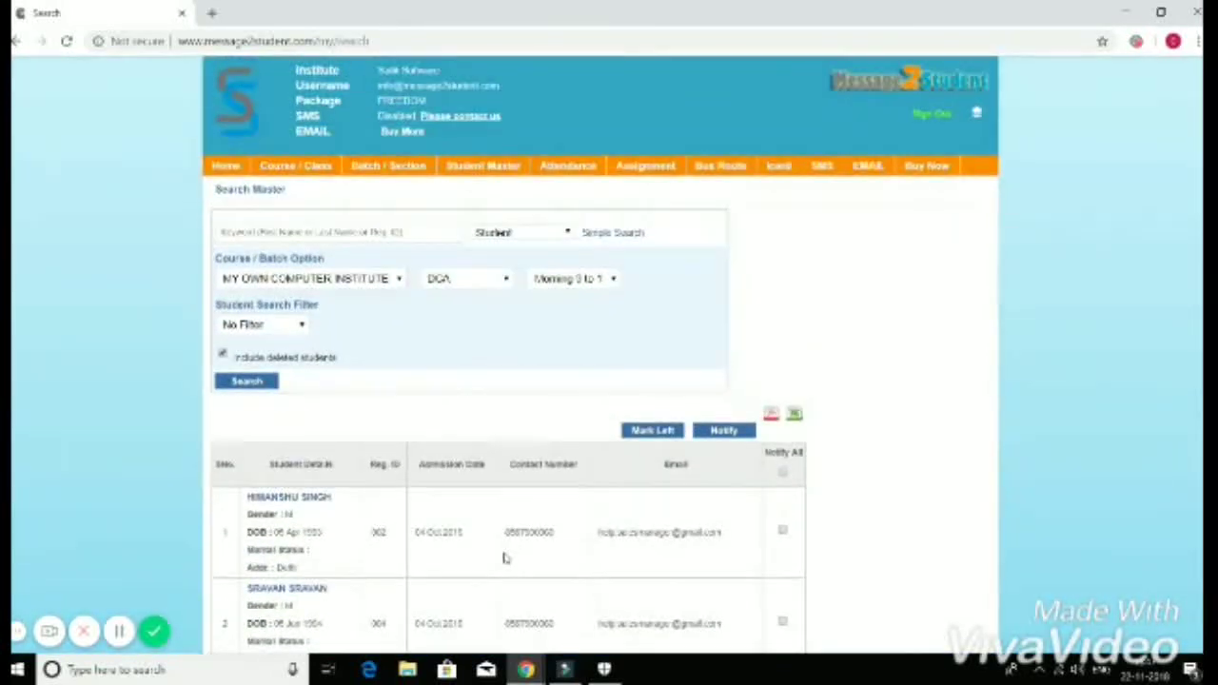
{"action": "scroll", "coordinate": [496, 562], "scroll_direction": "down", "scroll_amount": 2}
{"action": "scroll", "coordinate": [517, 581], "scroll_direction": "up", "scroll_amount": 2}
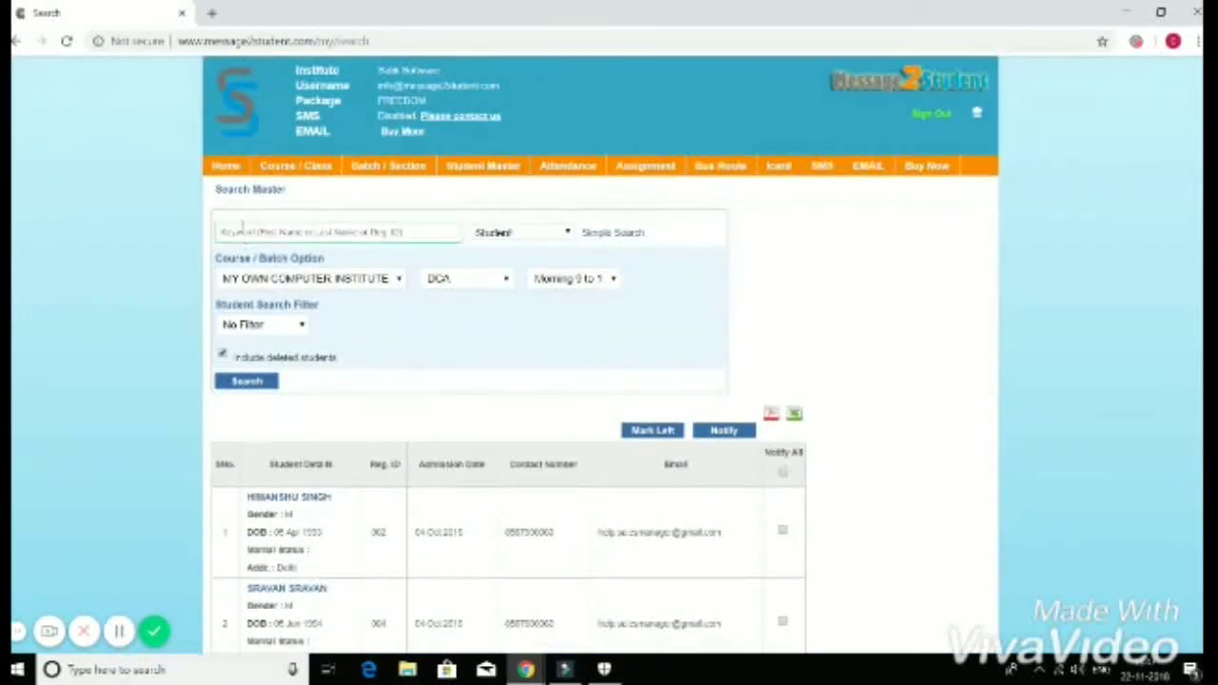
Step: Open Test Marks Notification and search for the Tally students in the Evening 5 To 7 batch
{"action": "left_click", "coordinate": [226, 166]}
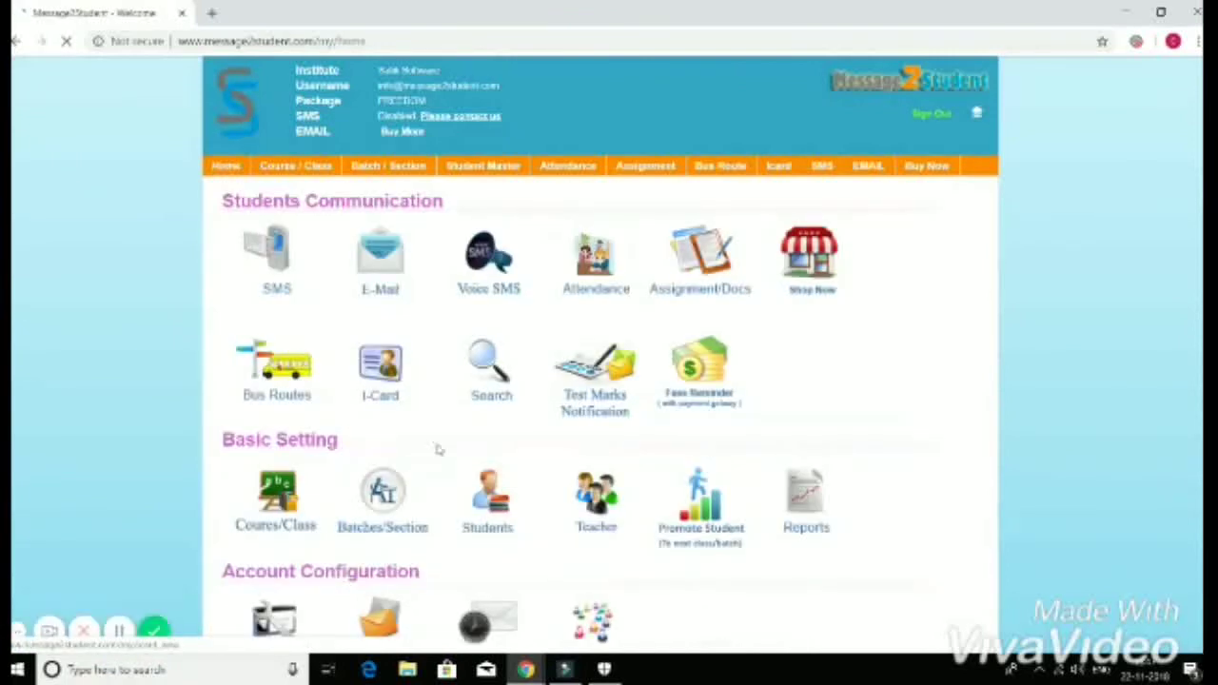
{"action": "scroll", "coordinate": [519, 491], "scroll_direction": "down", "scroll_amount": 1}
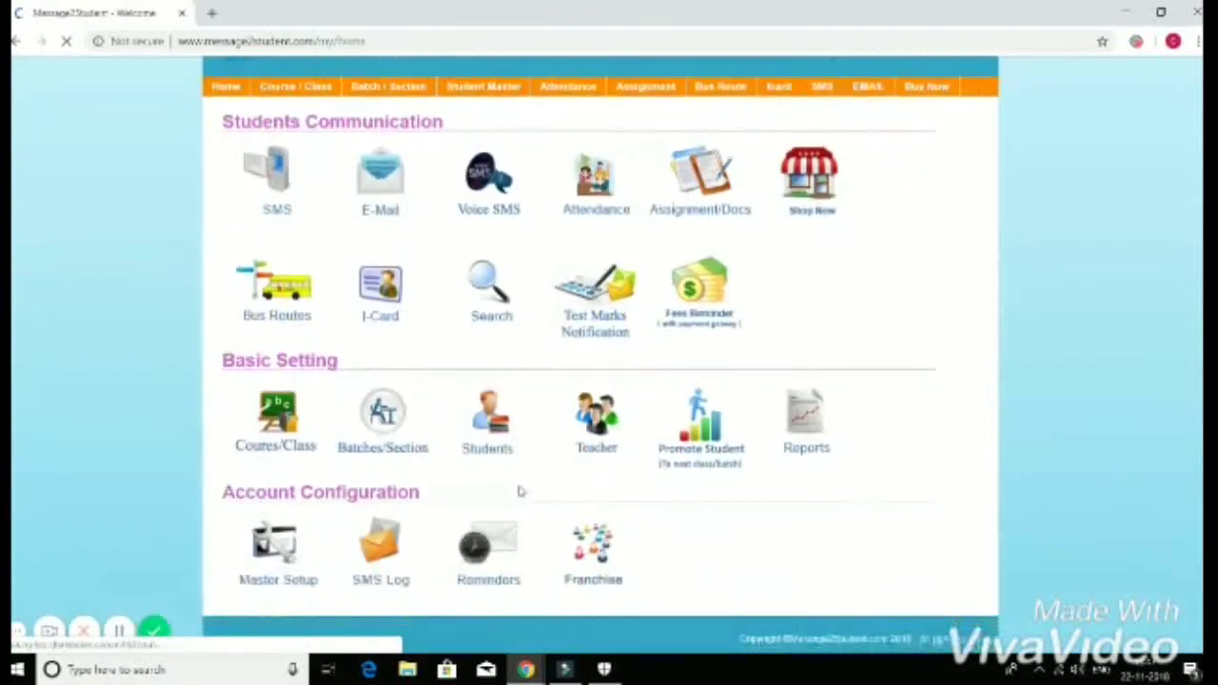
{"action": "left_click", "coordinate": [586, 306]}
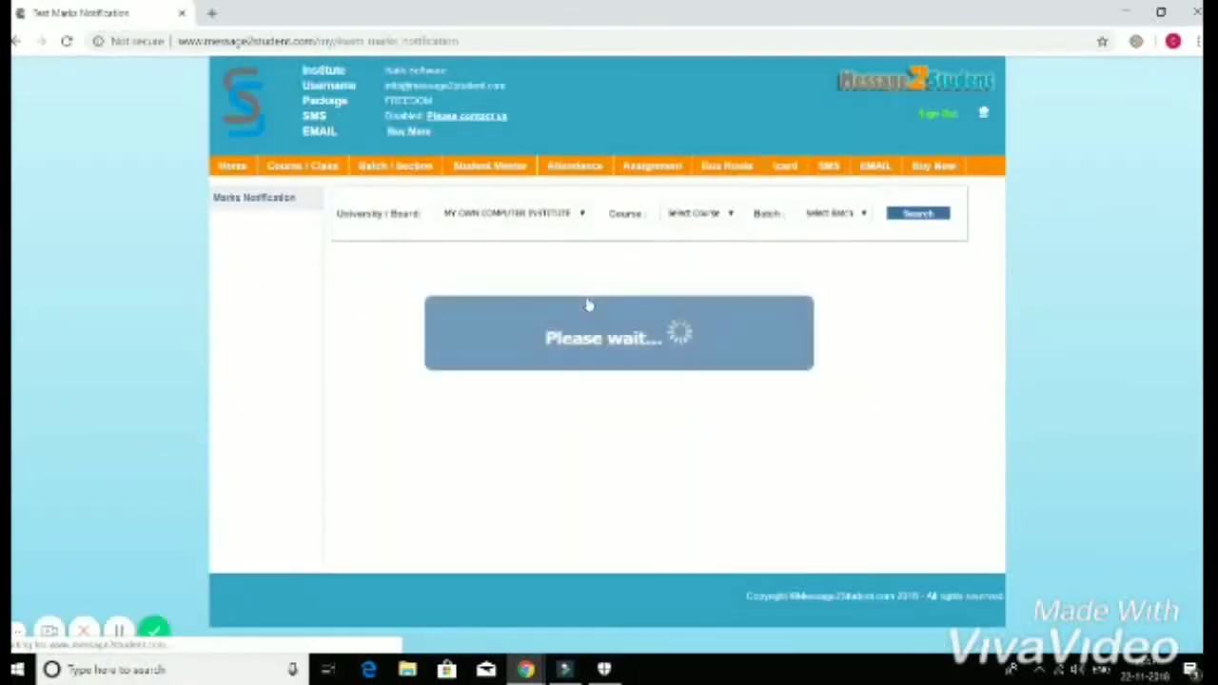
{"action": "left_click", "coordinate": [722, 217]}
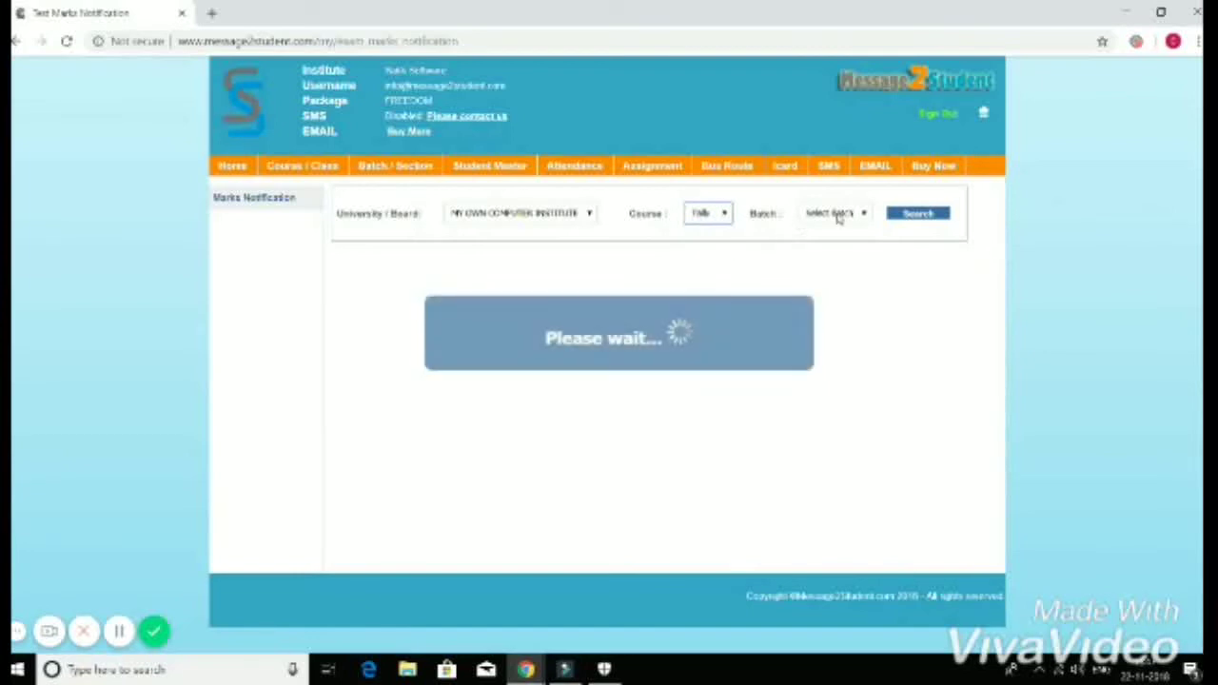
{"action": "left_click", "coordinate": [837, 215]}
{"action": "left_click", "coordinate": [838, 253]}
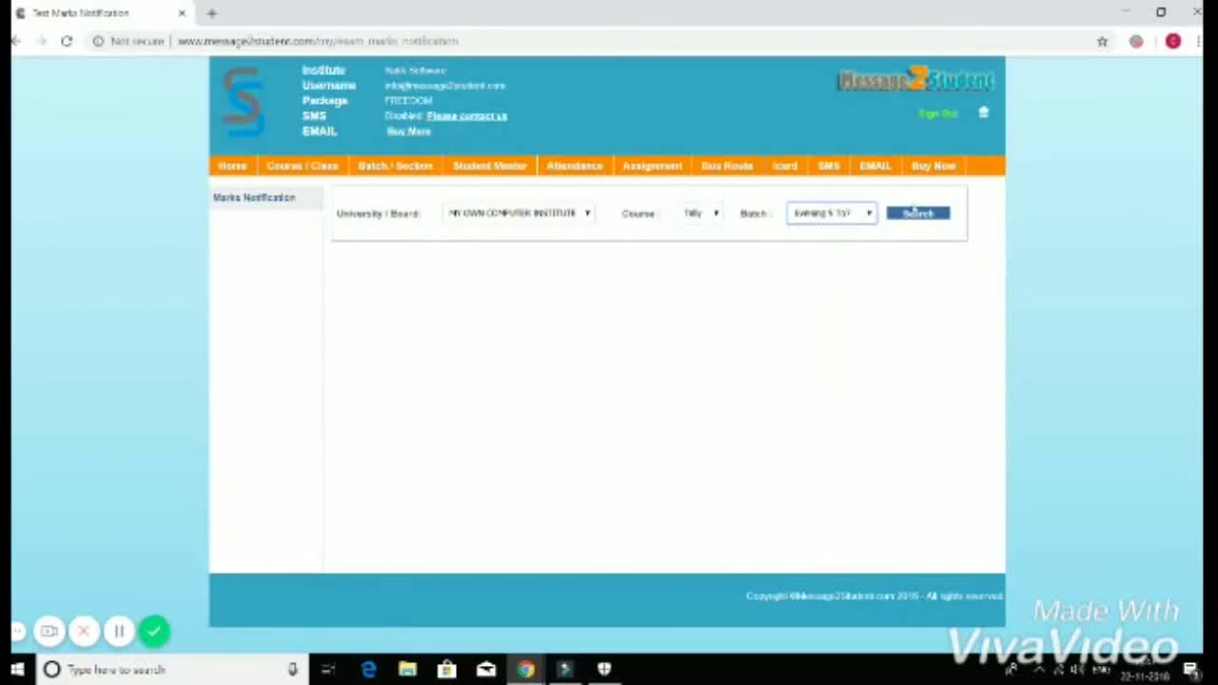
{"action": "left_click", "coordinate": [915, 215]}
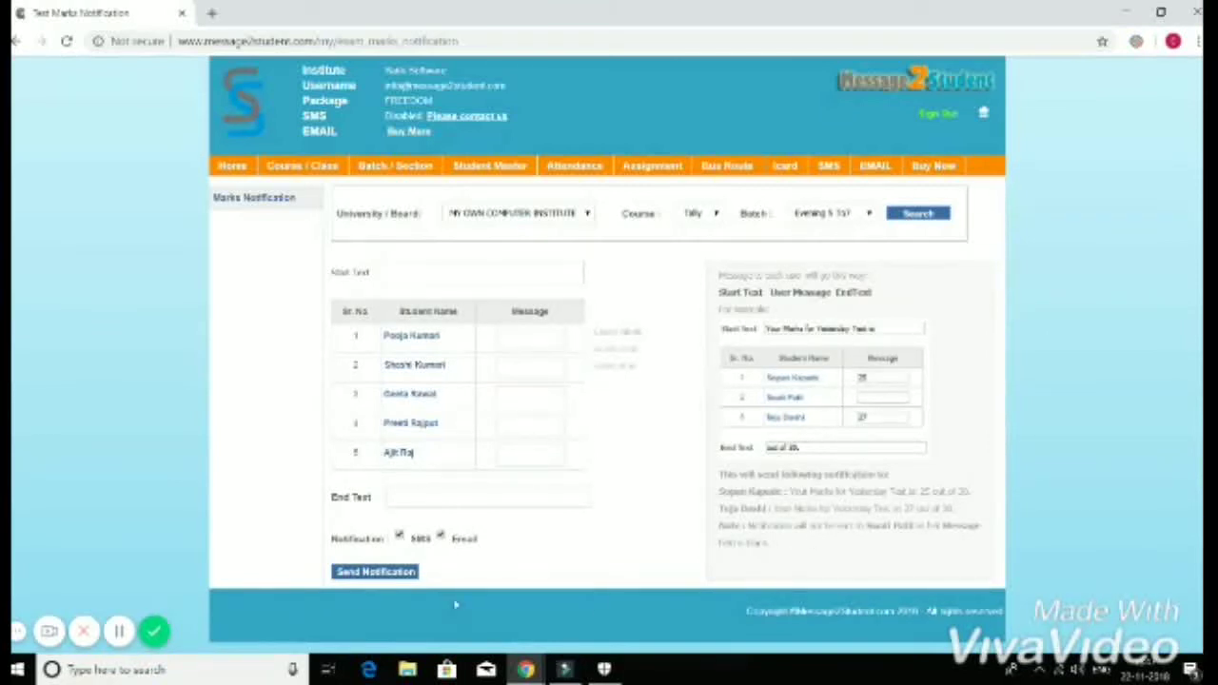
Step: Examine the Start Text, student Message and End Text fields of the marks notification without entering anything
{"action": "left_click", "coordinate": [418, 269]}
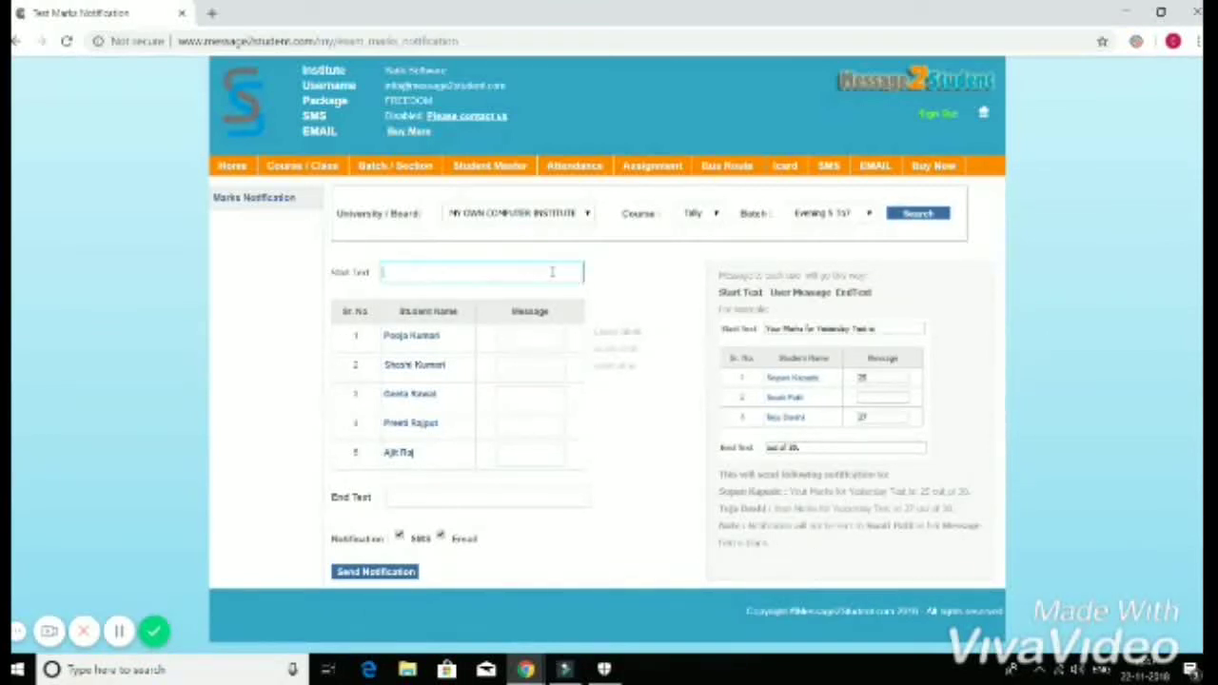
{"action": "left_click", "coordinate": [530, 367]}
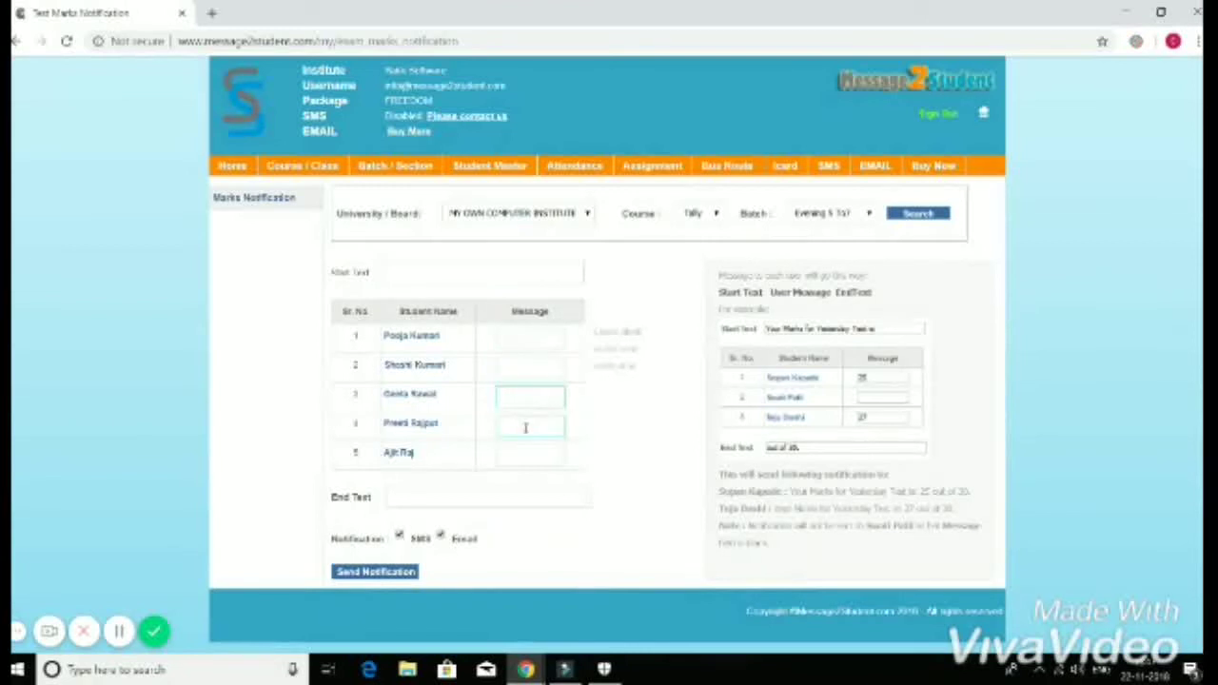
{"action": "left_click", "coordinate": [485, 493]}
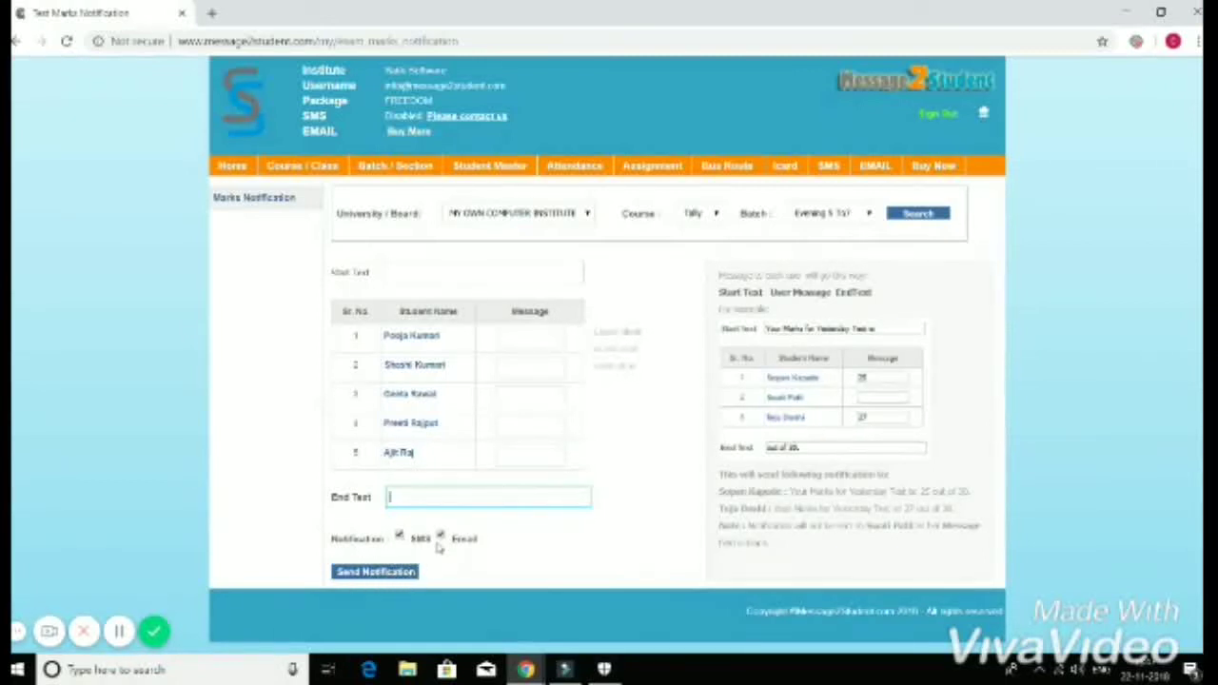
Step: Open Fees Reminder and search for the DCA students in the Morning 9 To 11 batch
{"action": "left_click", "coordinate": [233, 171]}
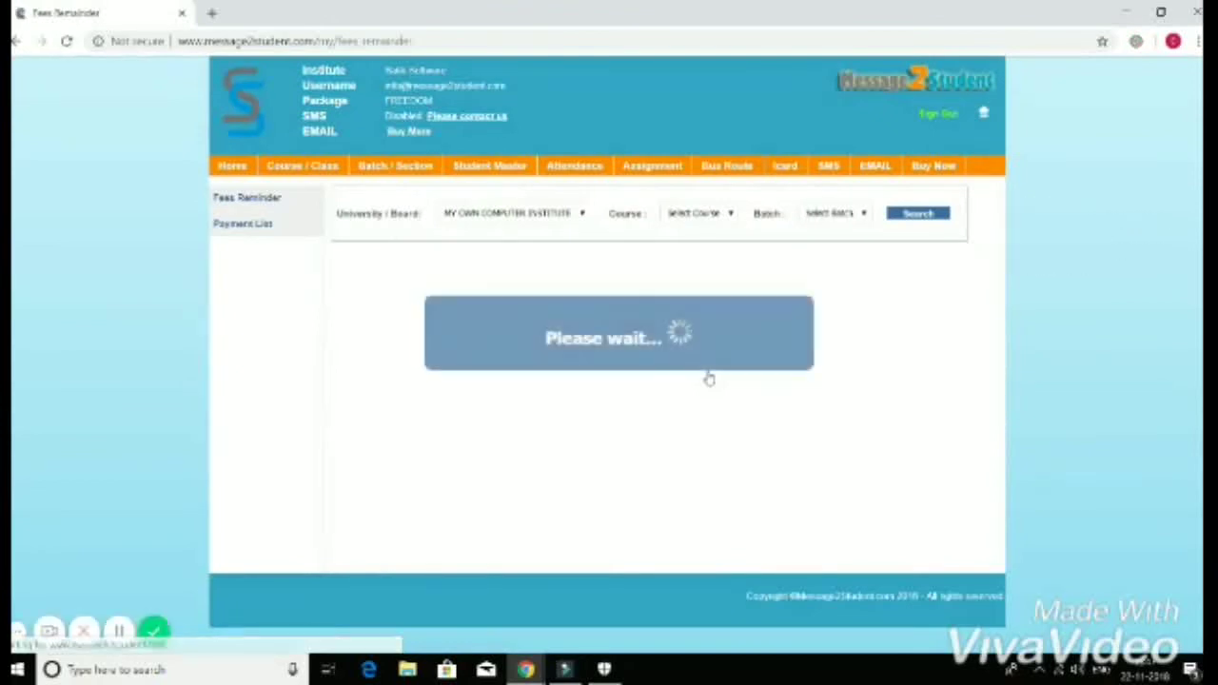
{"action": "left_click", "coordinate": [723, 217]}
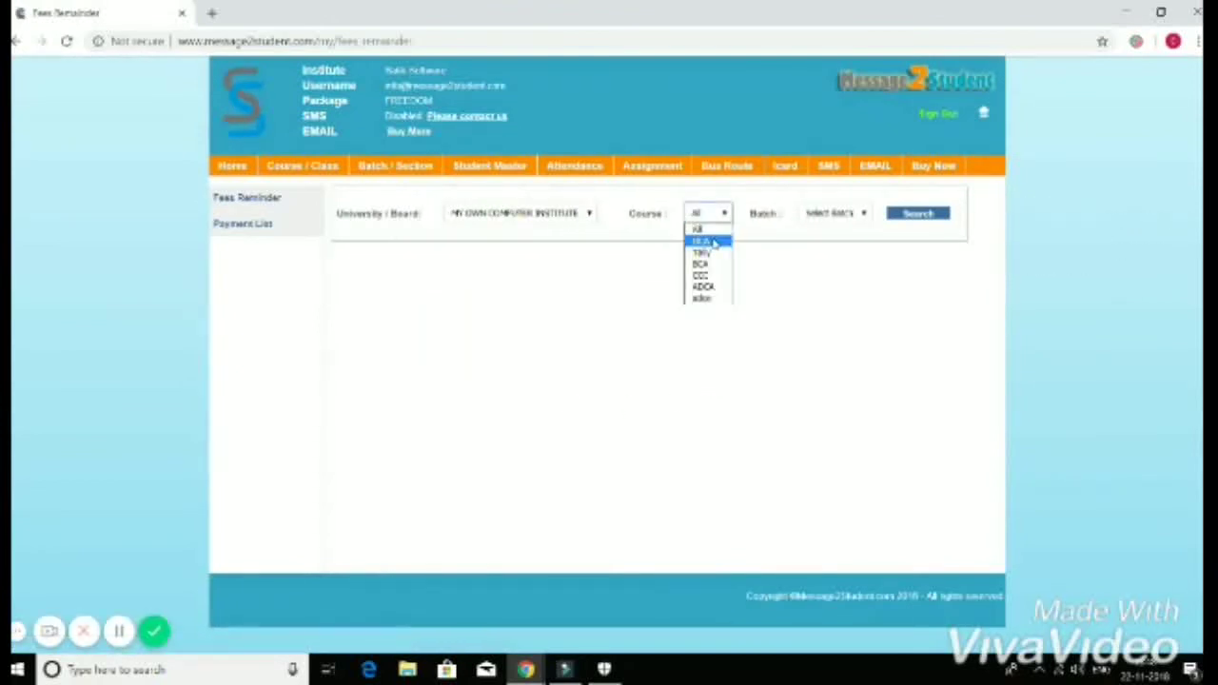
{"action": "left_click", "coordinate": [702, 239]}
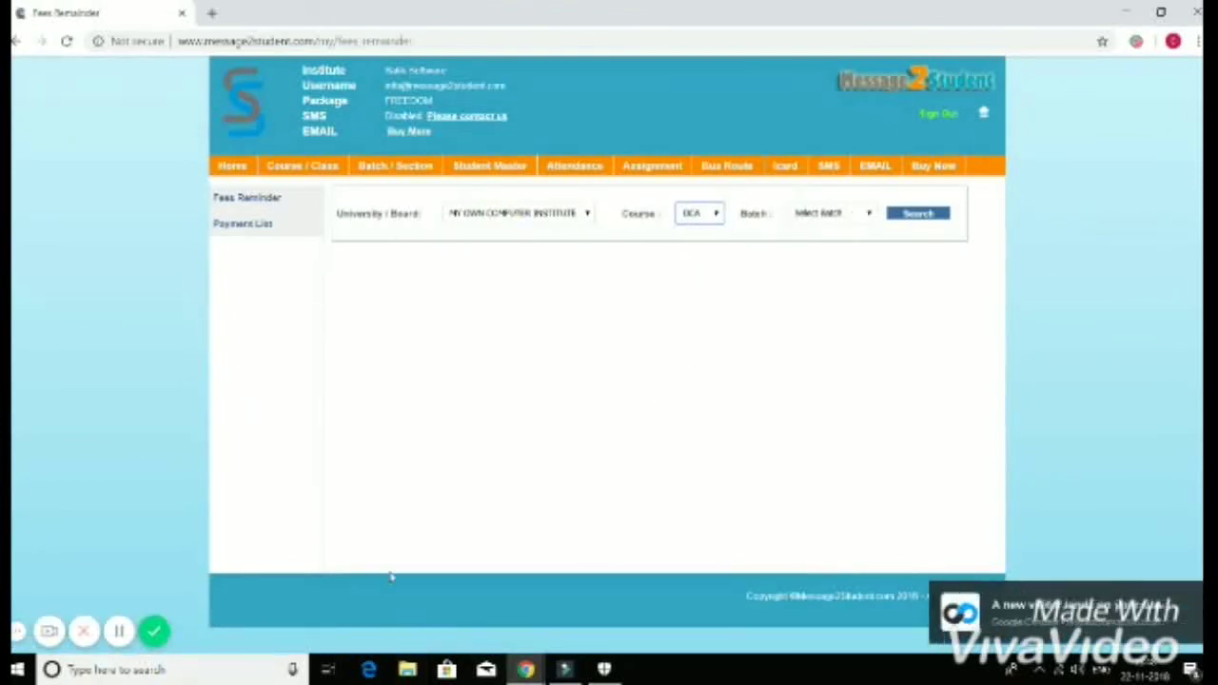
{"action": "left_click", "coordinate": [830, 215]}
{"action": "left_click", "coordinate": [849, 241]}
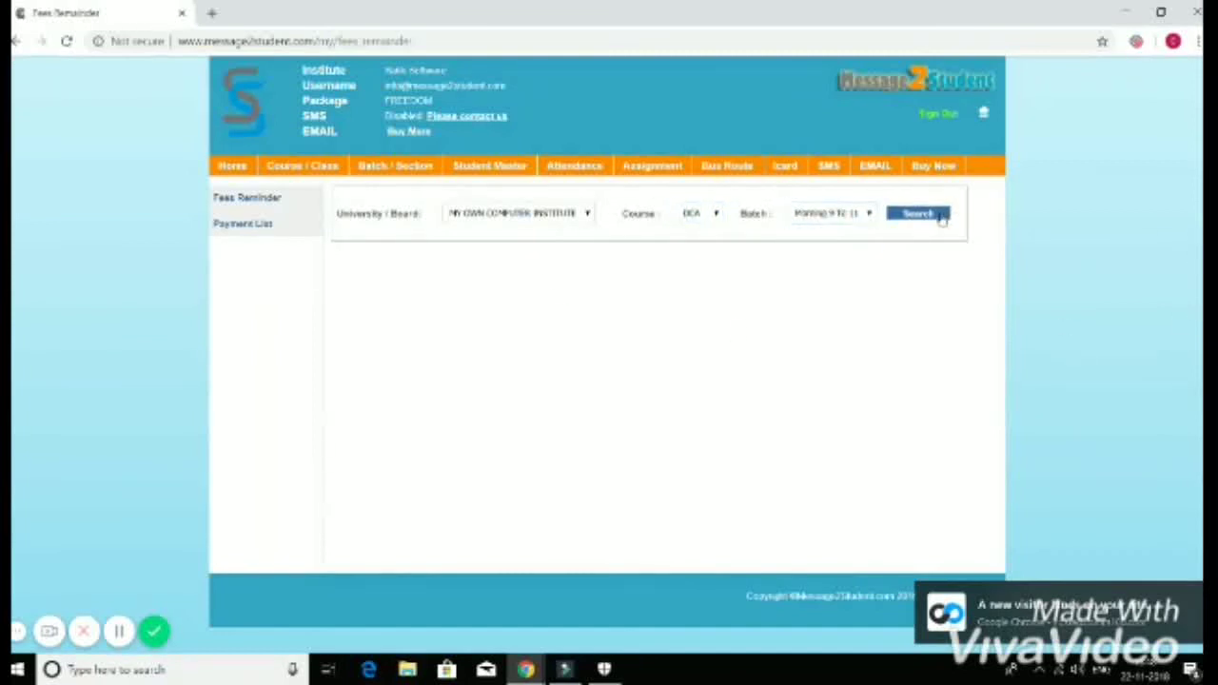
{"action": "left_click", "coordinate": [938, 215]}
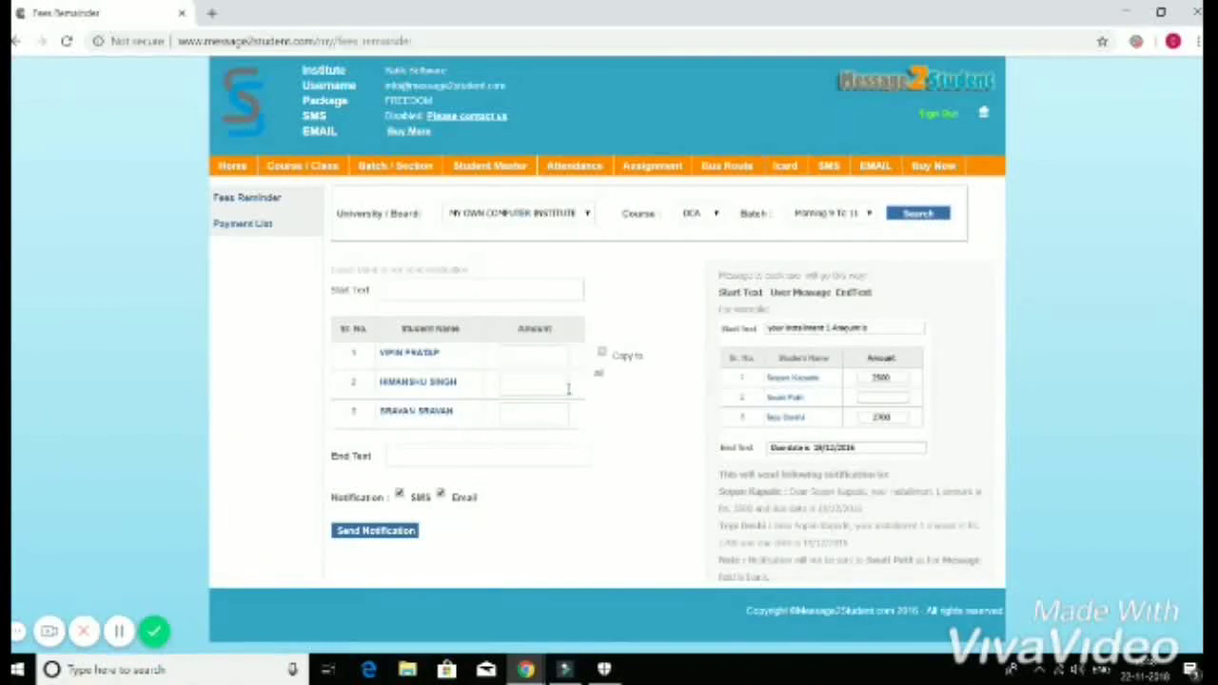
Step: Examine the Start Text and student Amount fields of the fees reminder without entering anything
{"action": "left_click", "coordinate": [521, 352]}
{"action": "left_click", "coordinate": [389, 281]}
{"action": "left_click", "coordinate": [531, 354]}
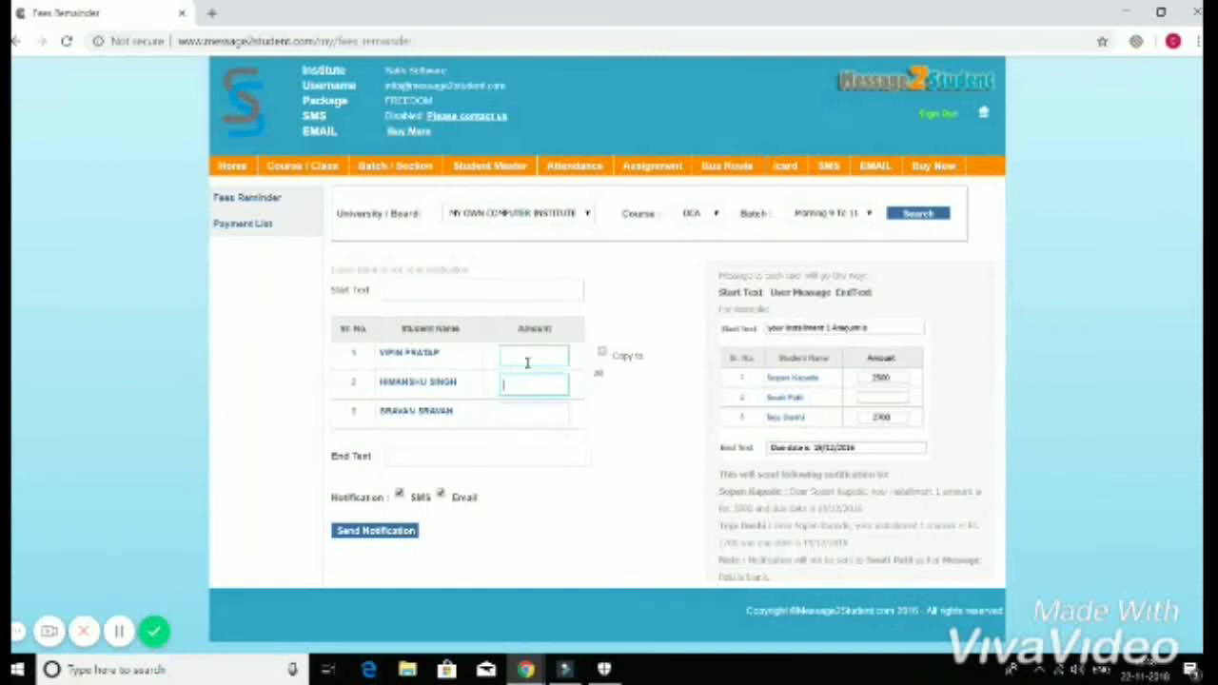
Step: Examine the End Text and first student's Amount fields of the fees reminder, and return to the home page
{"action": "left_click", "coordinate": [453, 453]}
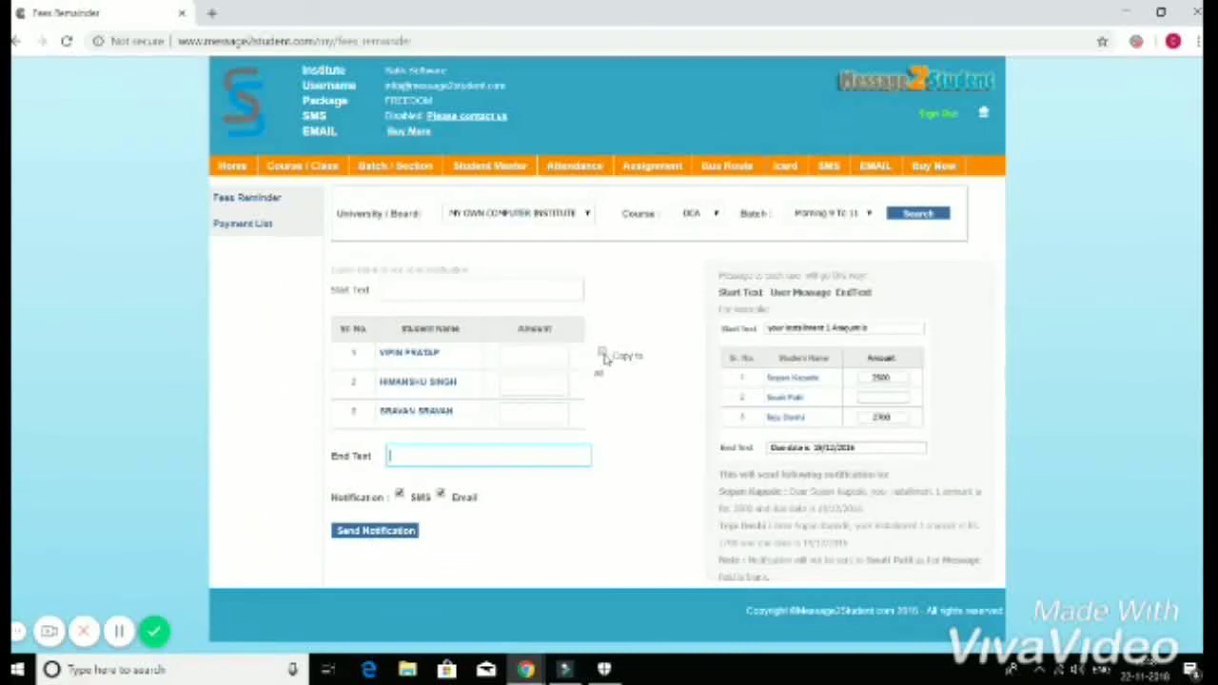
{"action": "left_click", "coordinate": [538, 354]}
{"action": "left_click", "coordinate": [231, 167]}
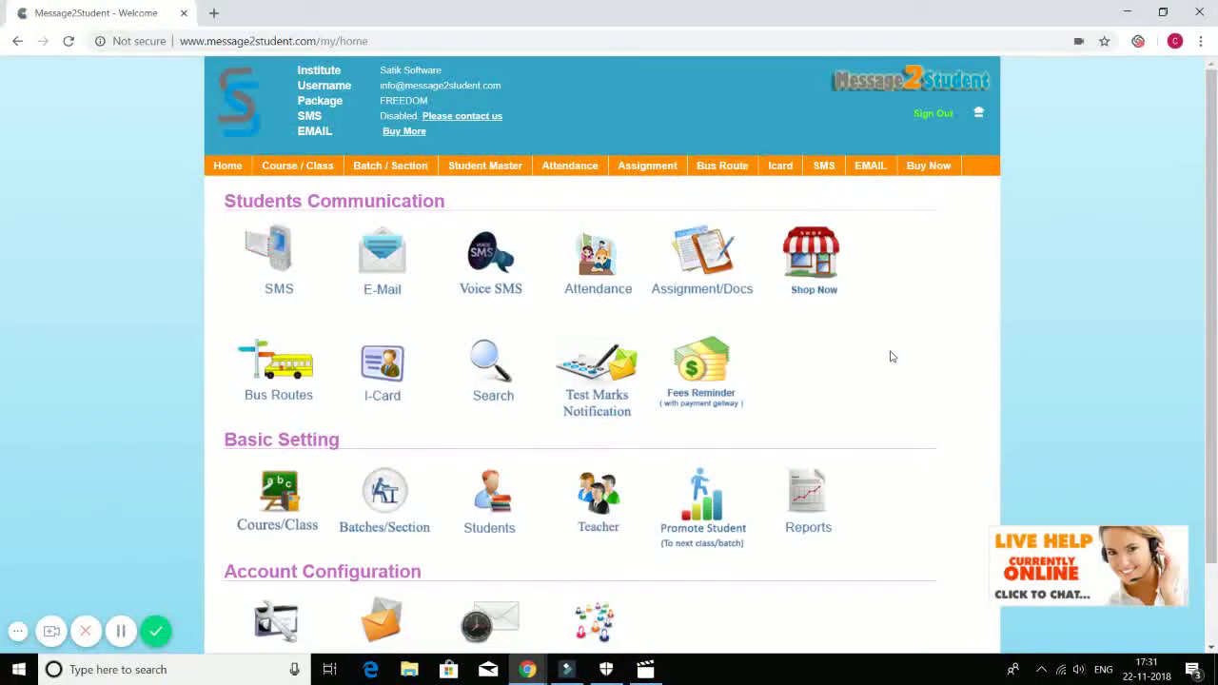
Step: Open Shop Now, choose the 5000 Transactional SMS package for Rs. 1250 and proceed to its payment options
{"action": "scroll", "coordinate": [891, 356], "scroll_direction": "down", "scroll_amount": 1}
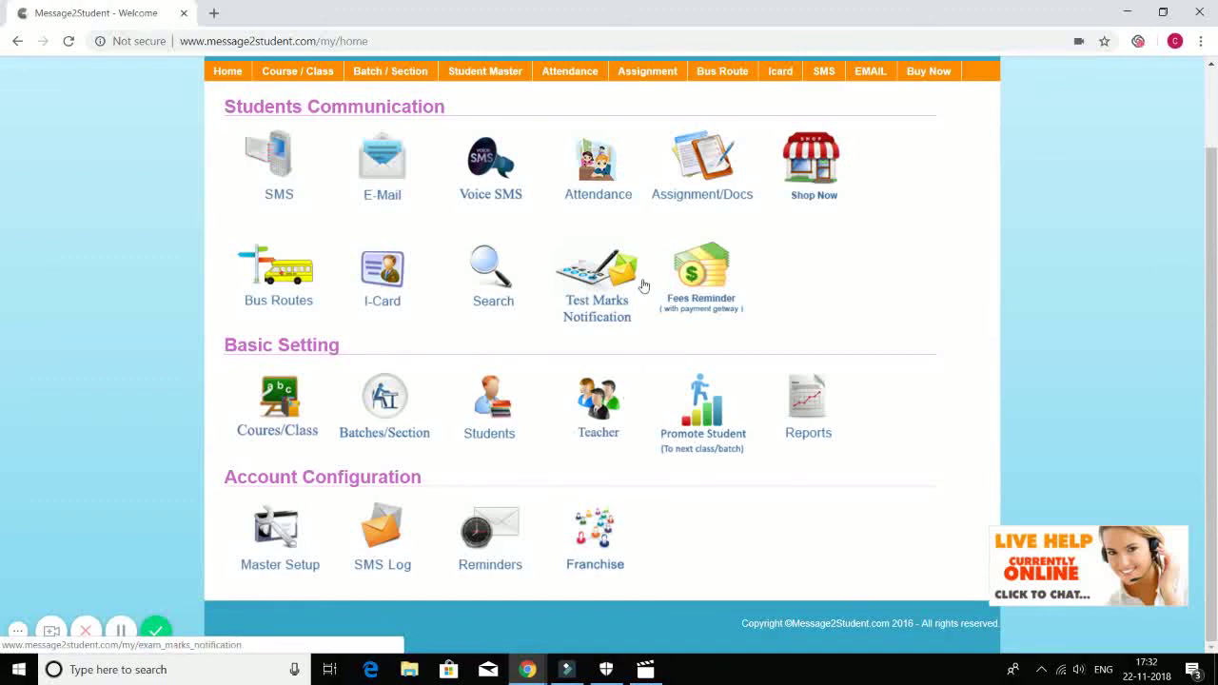
{"action": "scroll", "coordinate": [640, 276], "scroll_direction": "up", "scroll_amount": 1}
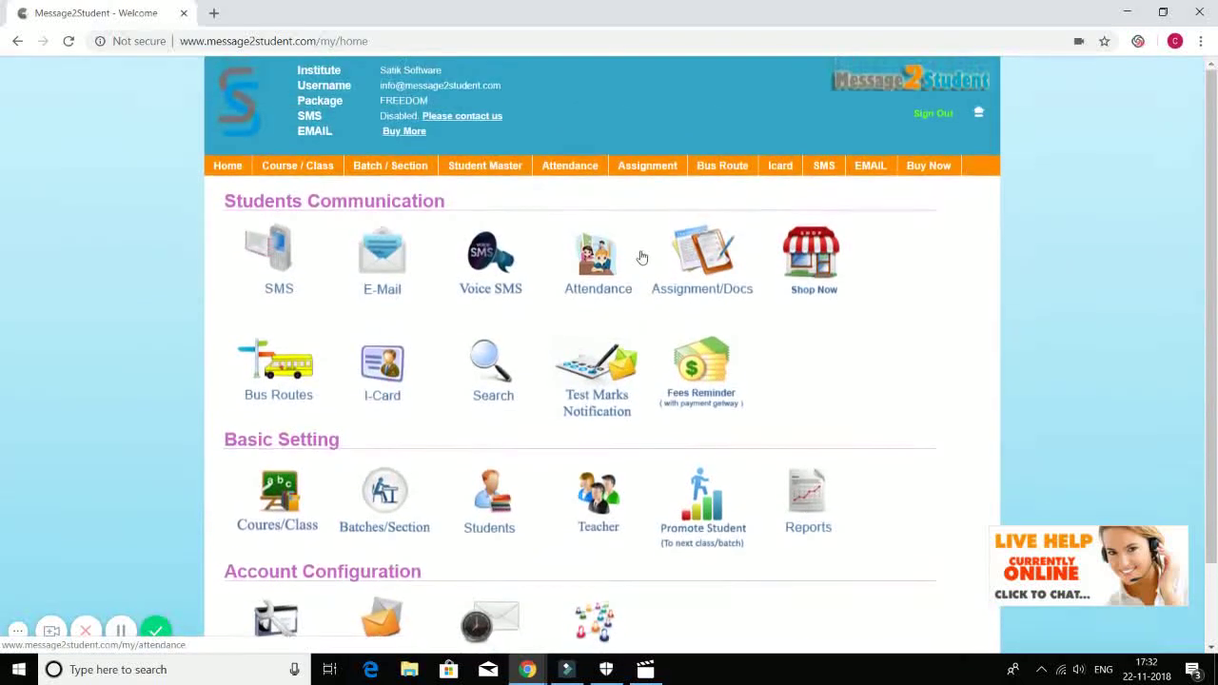
{"action": "left_click", "coordinate": [809, 269]}
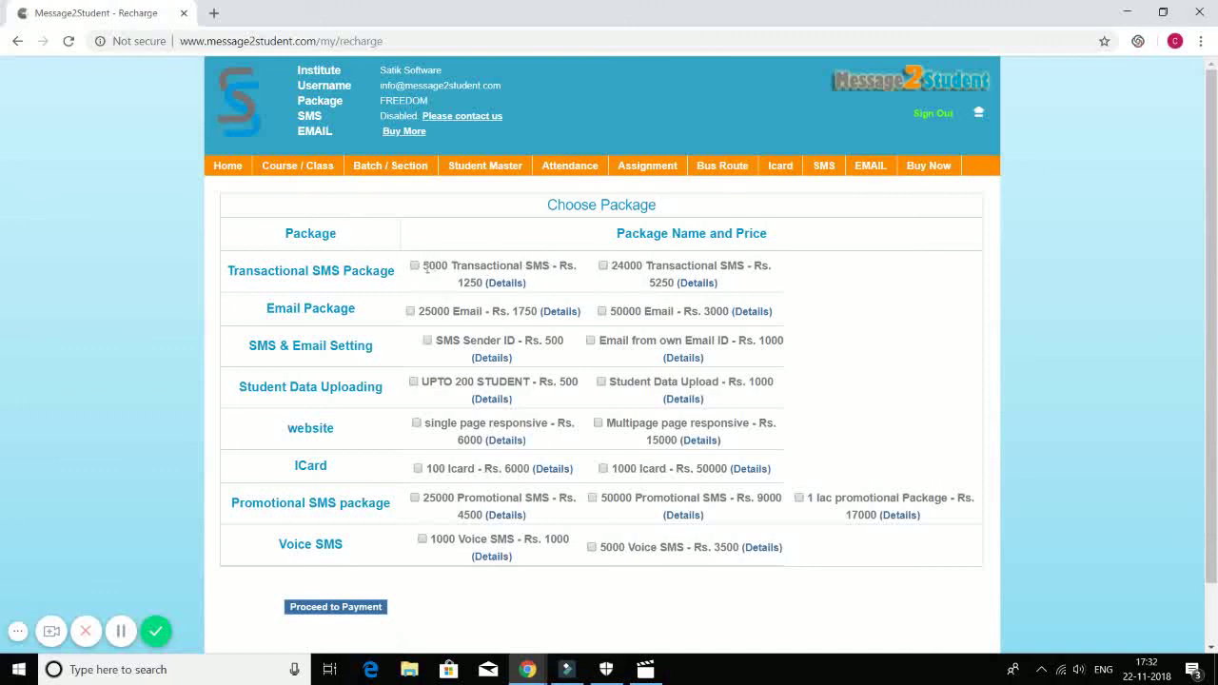
{"action": "left_click", "coordinate": [415, 267]}
{"action": "scroll", "coordinate": [451, 498], "scroll_direction": "down", "scroll_amount": 2}
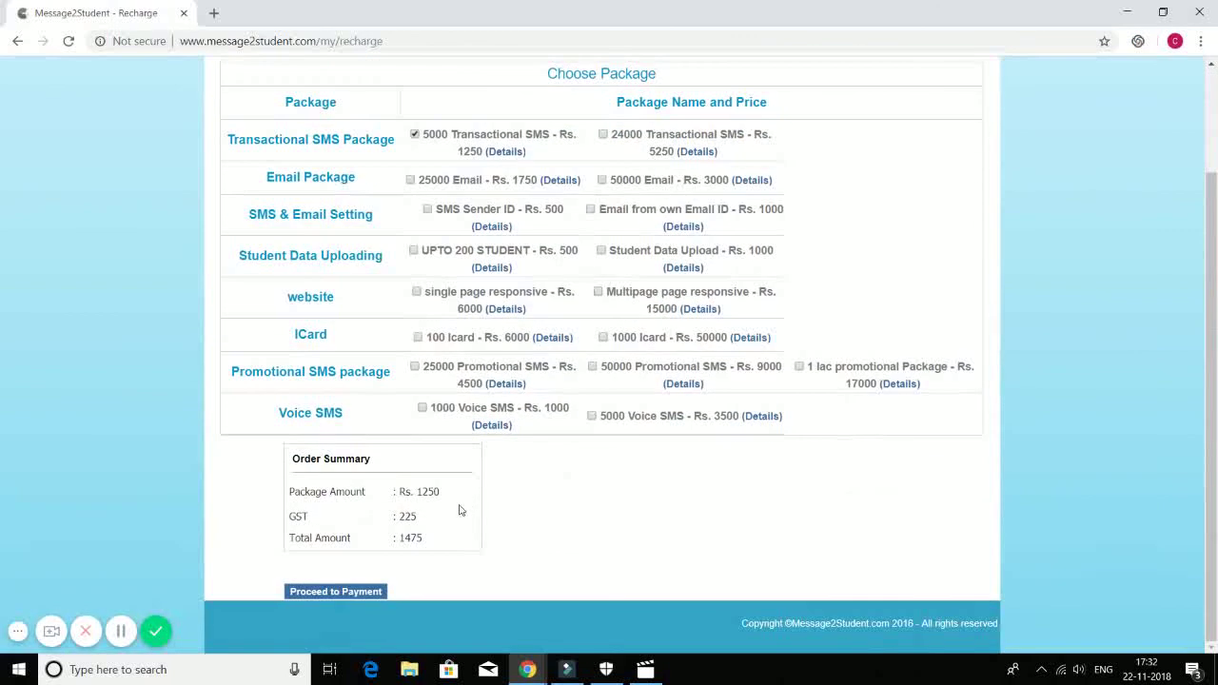
{"action": "left_click", "coordinate": [339, 592]}
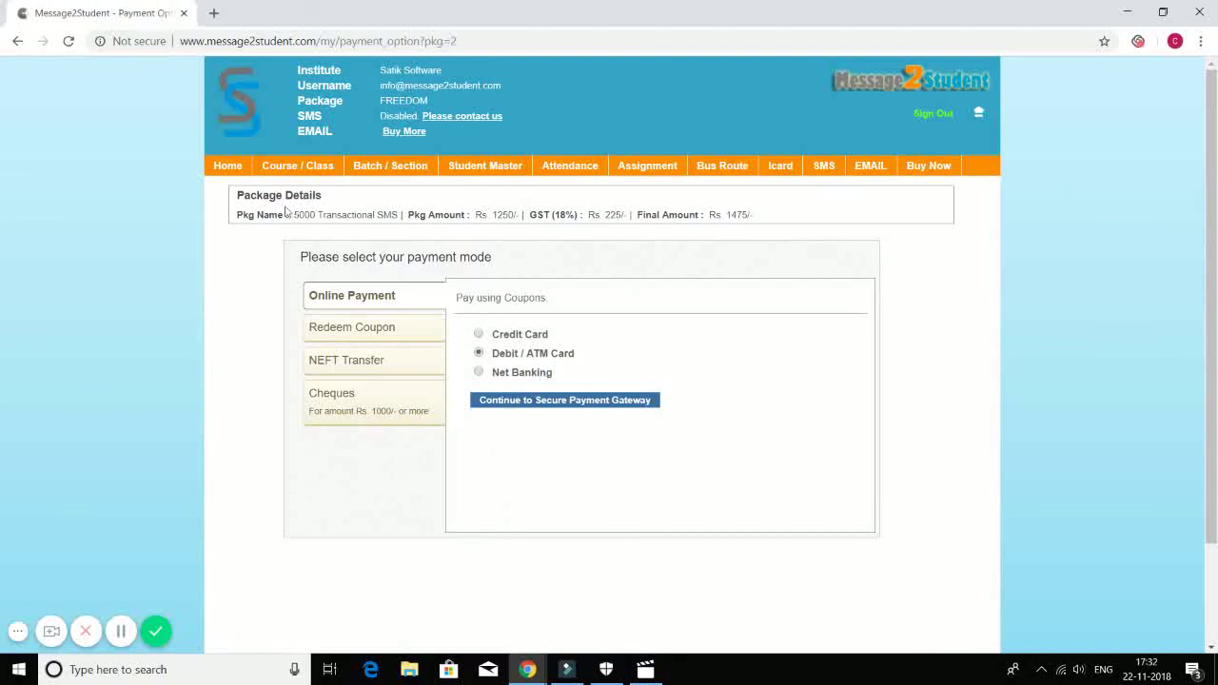
Step: Leave the payment options without paying, return to the home page and review its module sections
{"action": "left_click", "coordinate": [230, 167]}
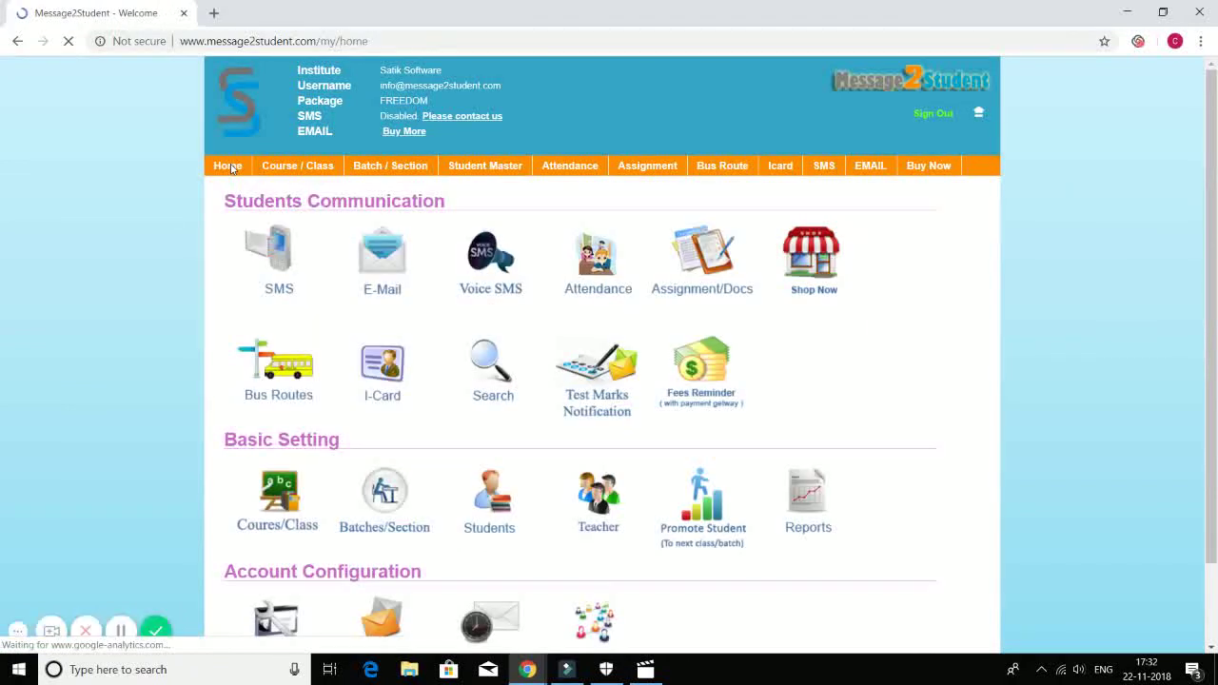
{"action": "scroll", "coordinate": [381, 409], "scroll_direction": "down", "scroll_amount": 1}
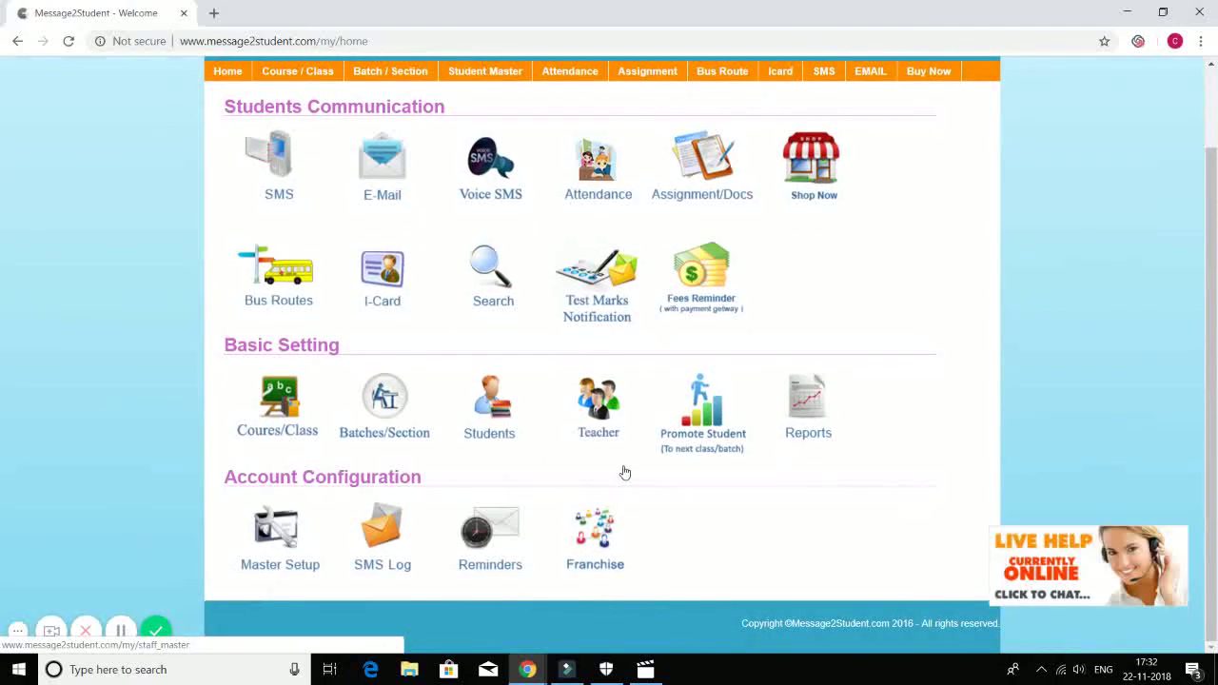
{"action": "scroll", "coordinate": [624, 472], "scroll_direction": "up", "scroll_amount": 1}
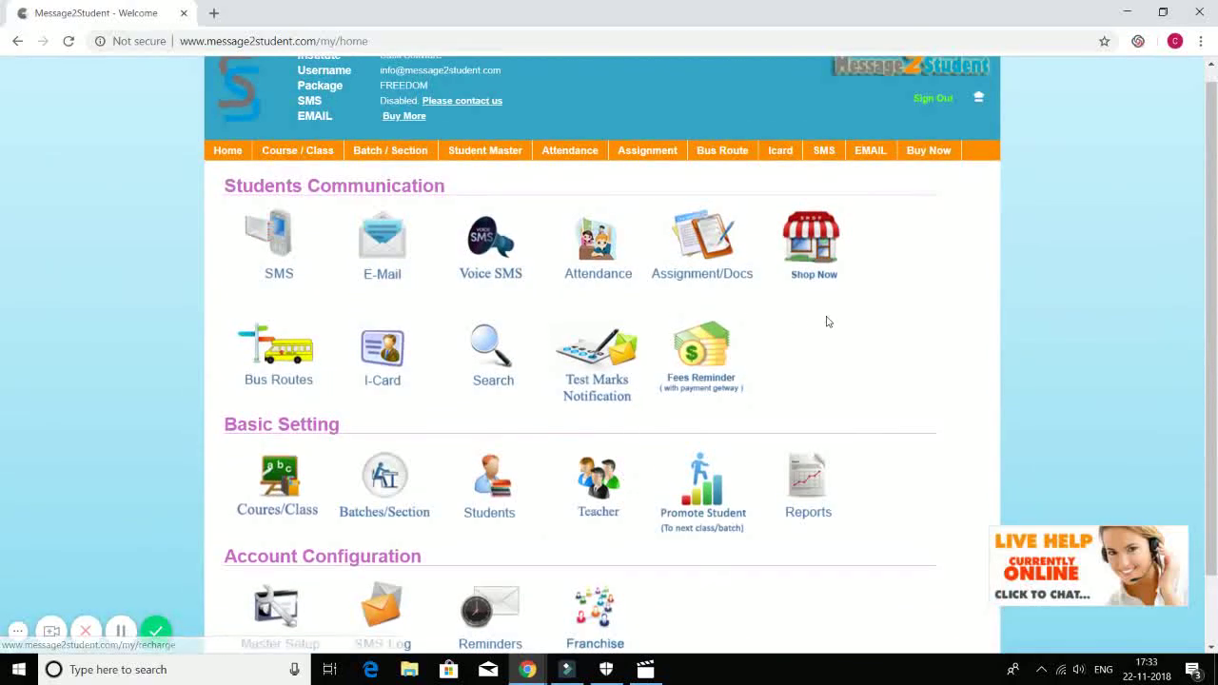